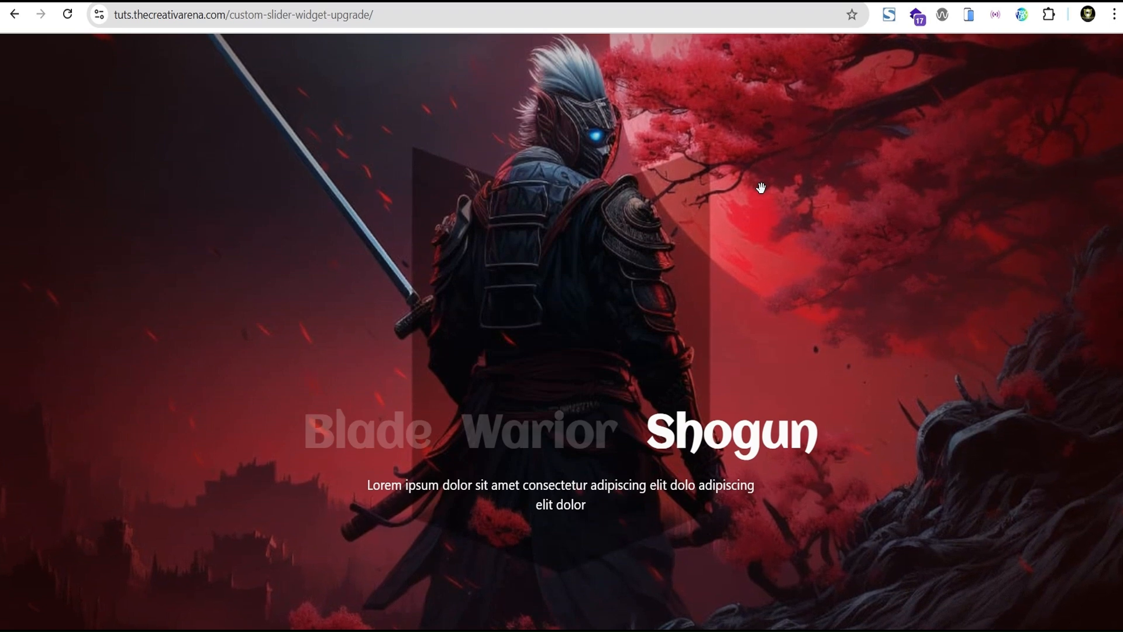
# - Browse the Blade, Warior and Shogun slides of the custom slider demo in desktop view and in the simulated tablet view
pyautogui.click(585, 447)
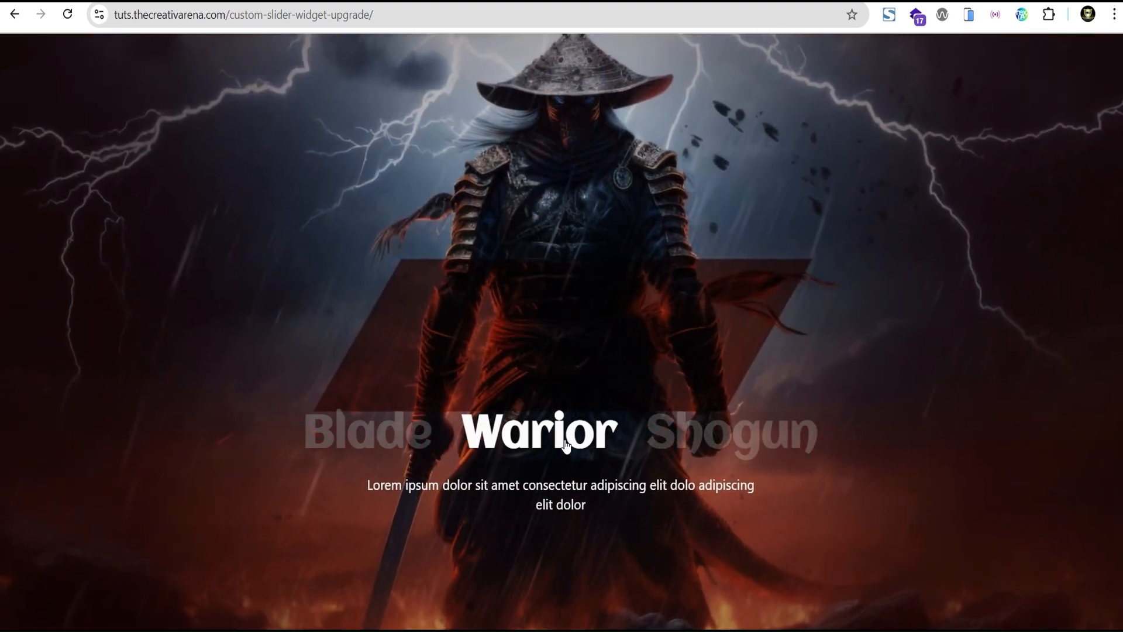
pyautogui.click(383, 442)
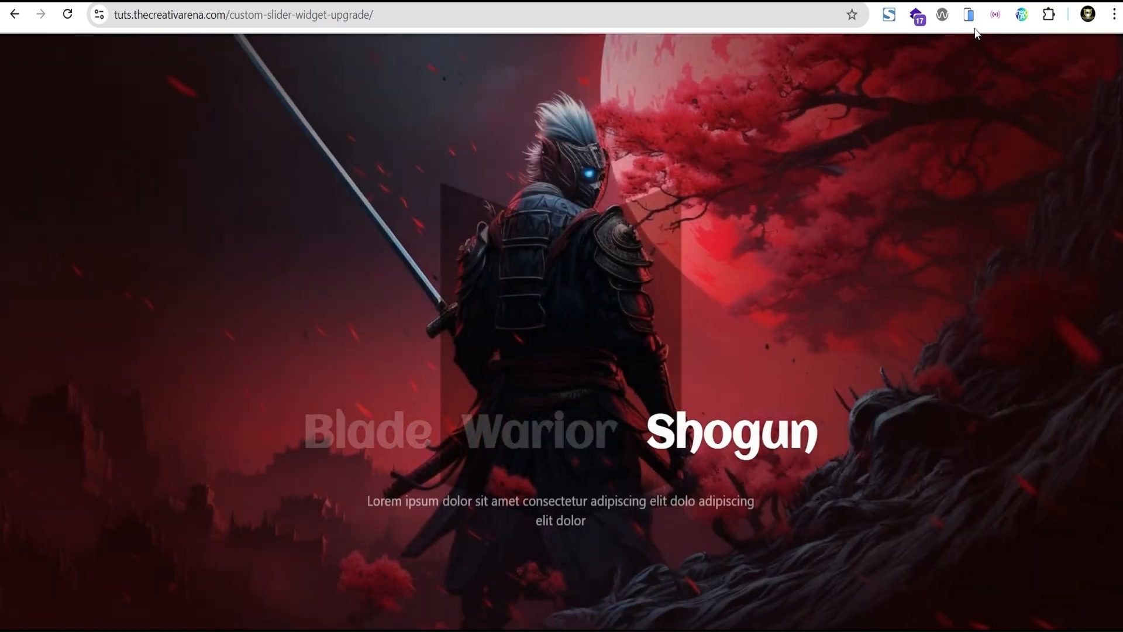
pyautogui.click(969, 15)
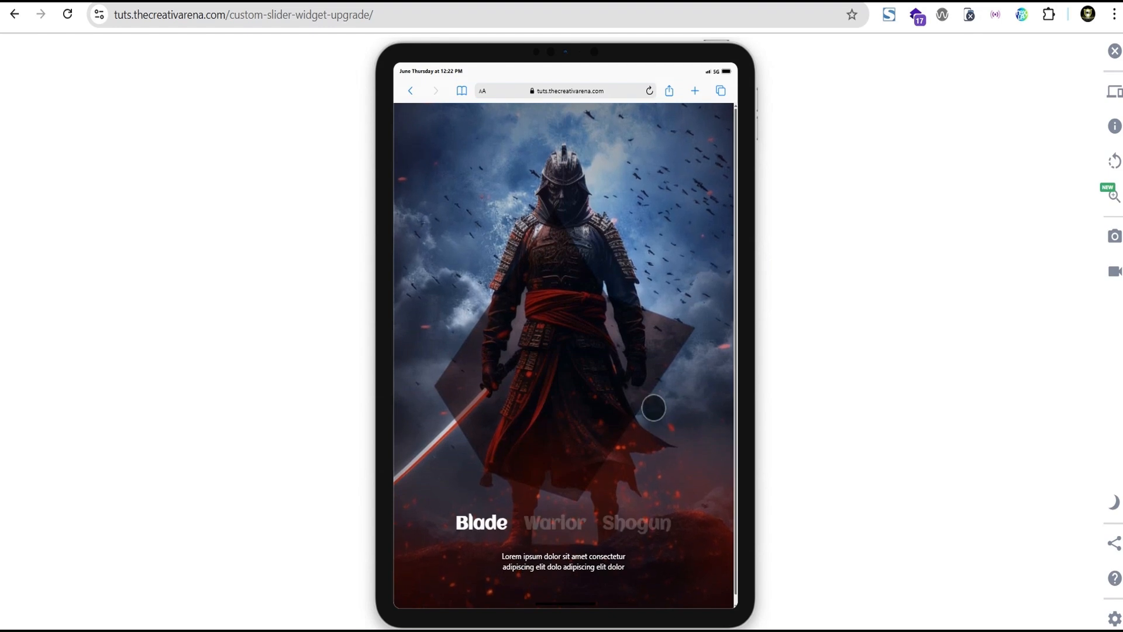
pyautogui.click(608, 524)
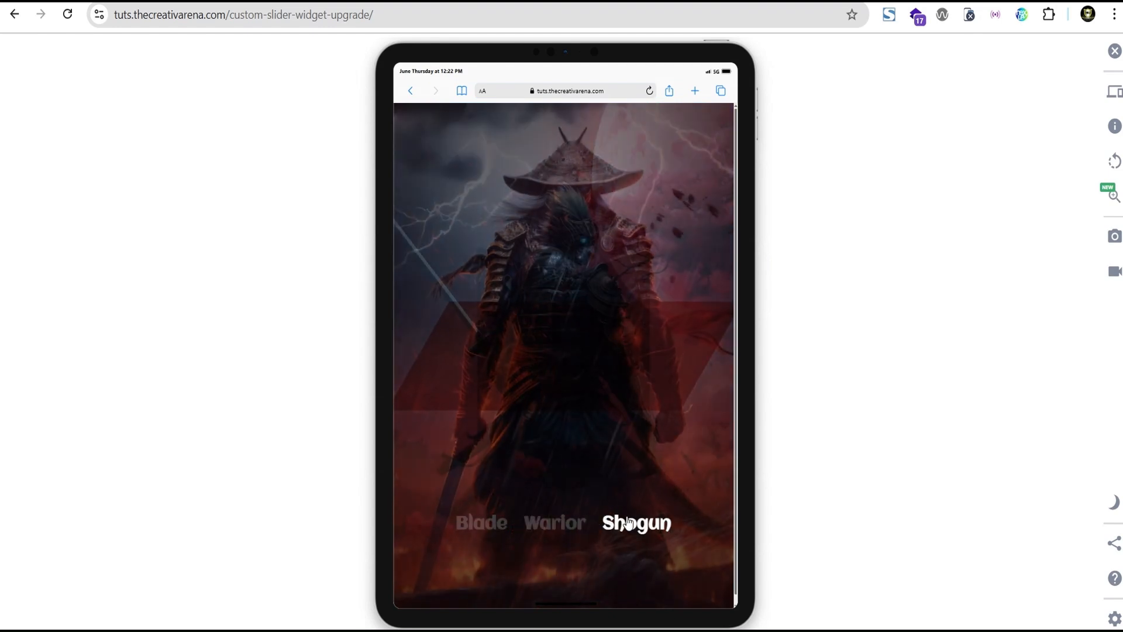
pyautogui.moveTo(479, 528)
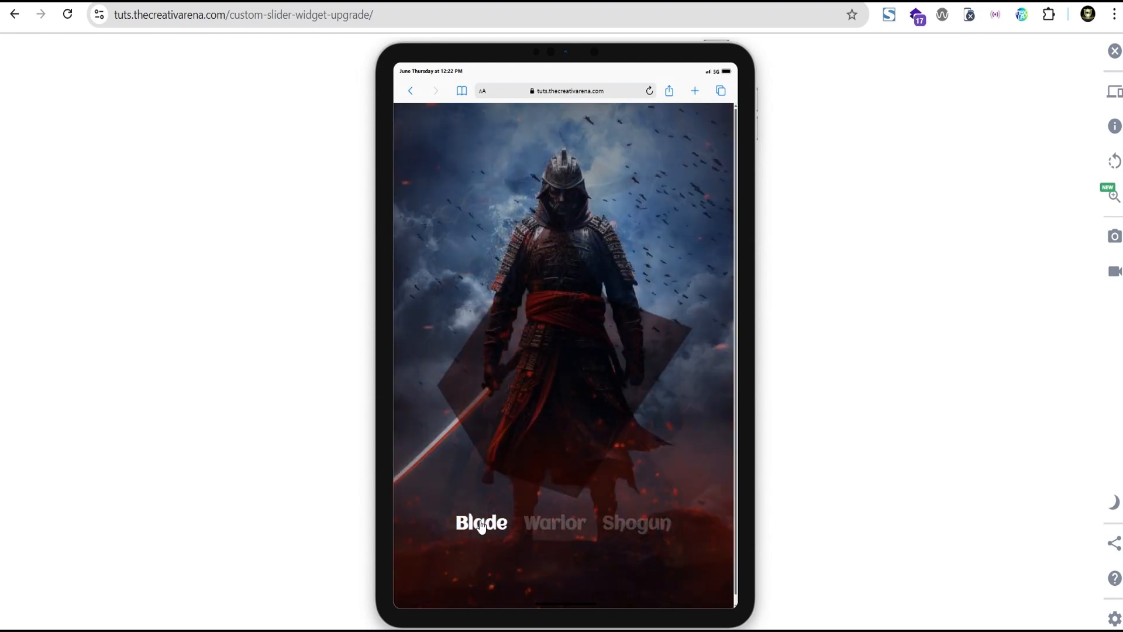
# - Preview the slider on the iPhone 11 PRO MAX, cycling through its slides, and return to the desktop view
pyautogui.click(1113, 92)
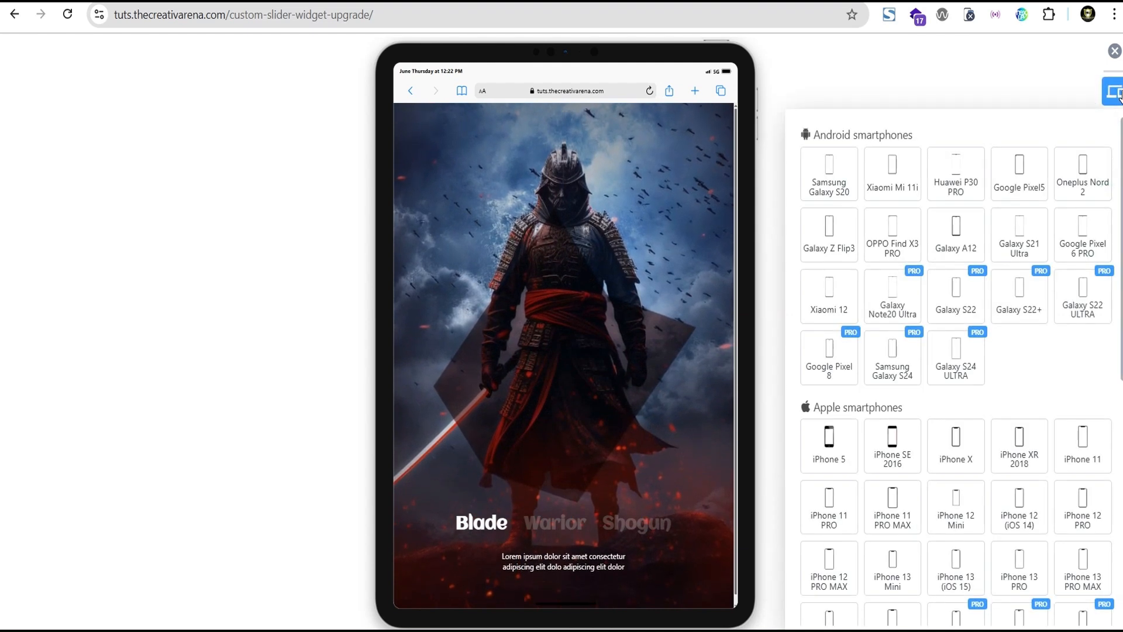
pyautogui.click(900, 509)
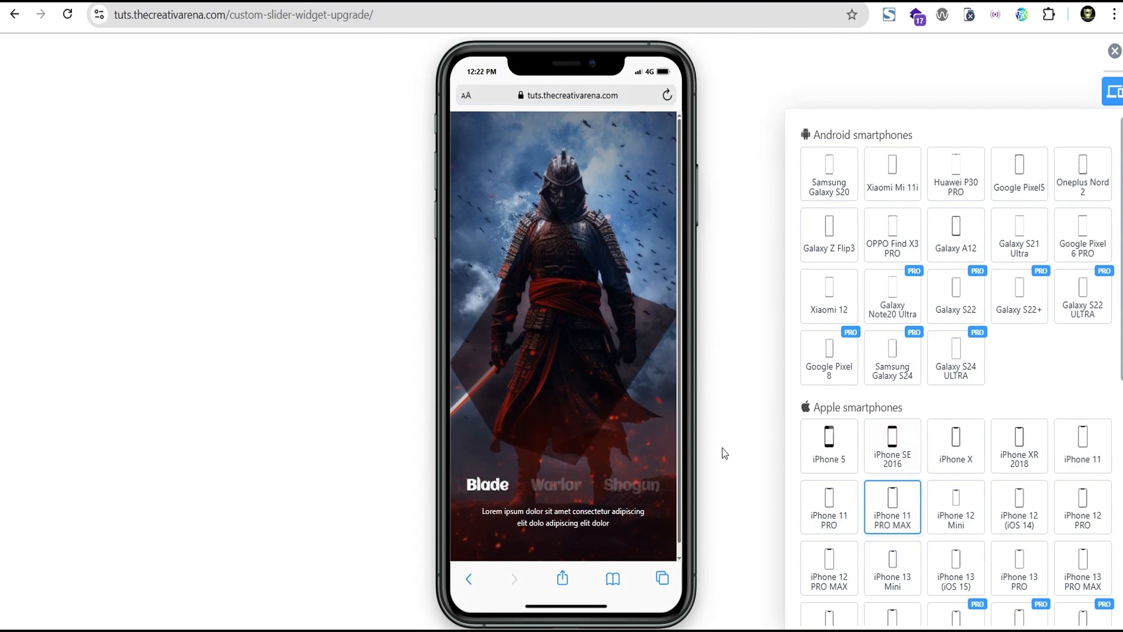
pyautogui.click(619, 473)
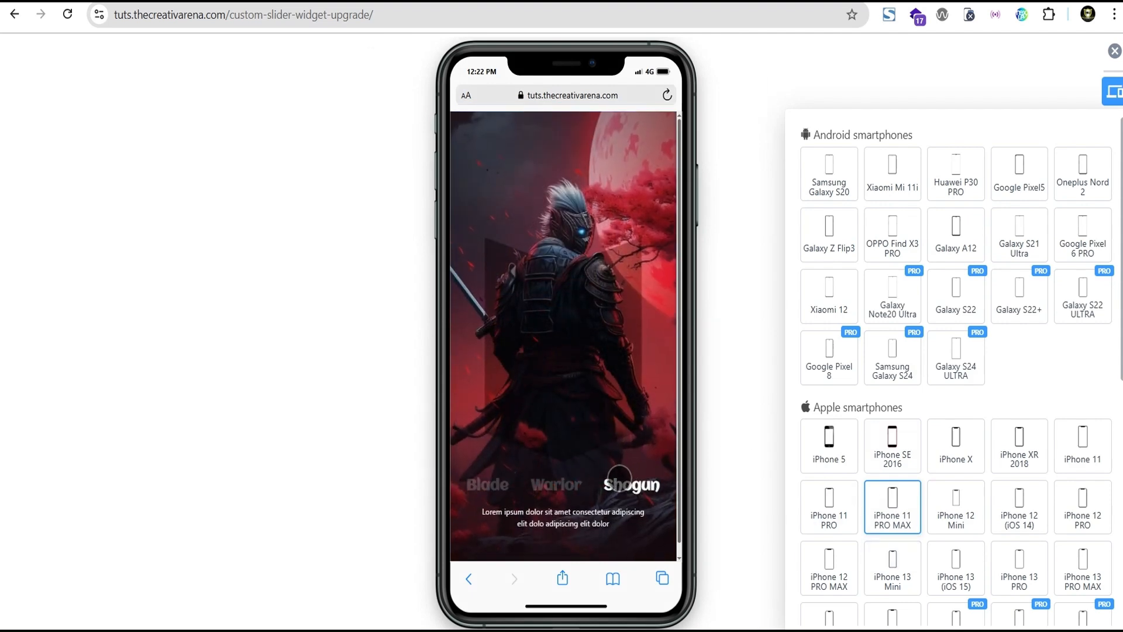
pyautogui.click(556, 485)
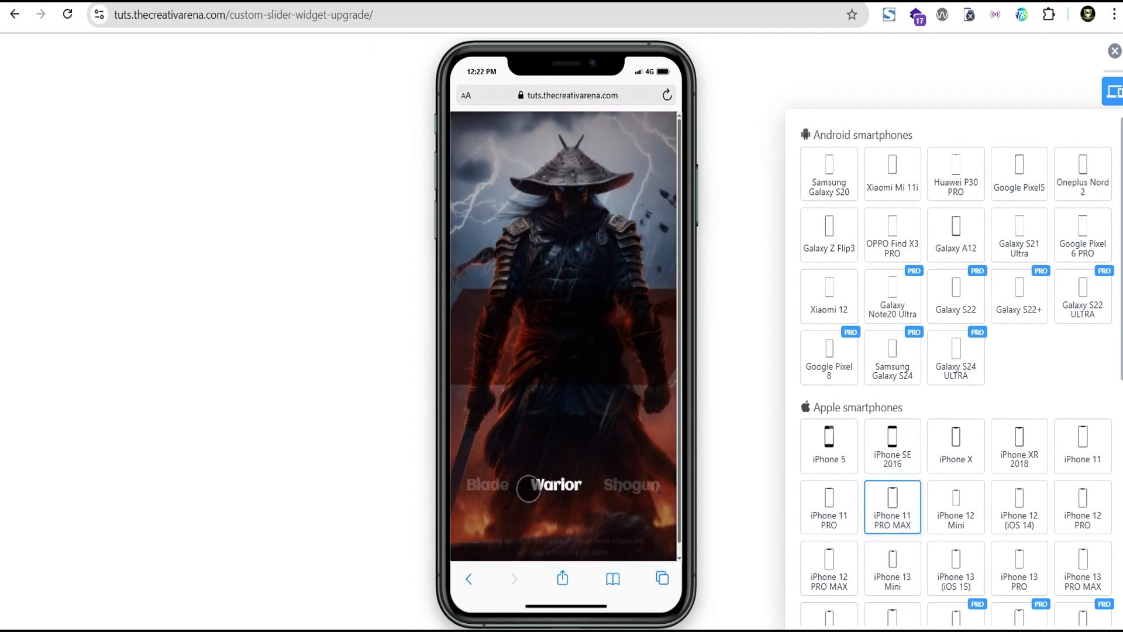
pyautogui.click(488, 485)
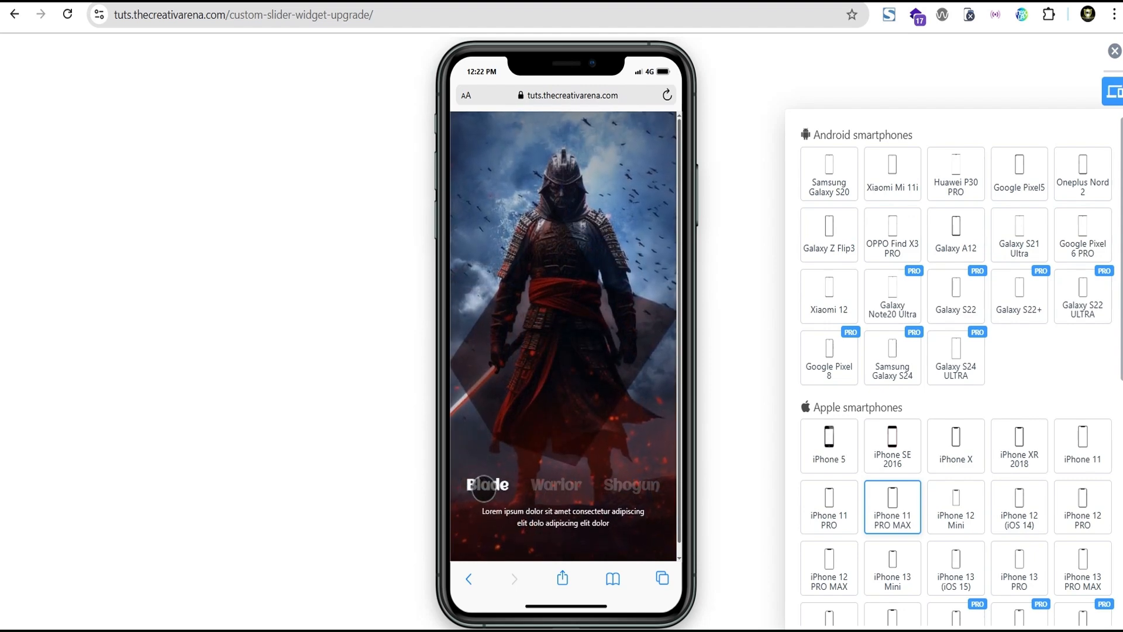
pyautogui.click(555, 486)
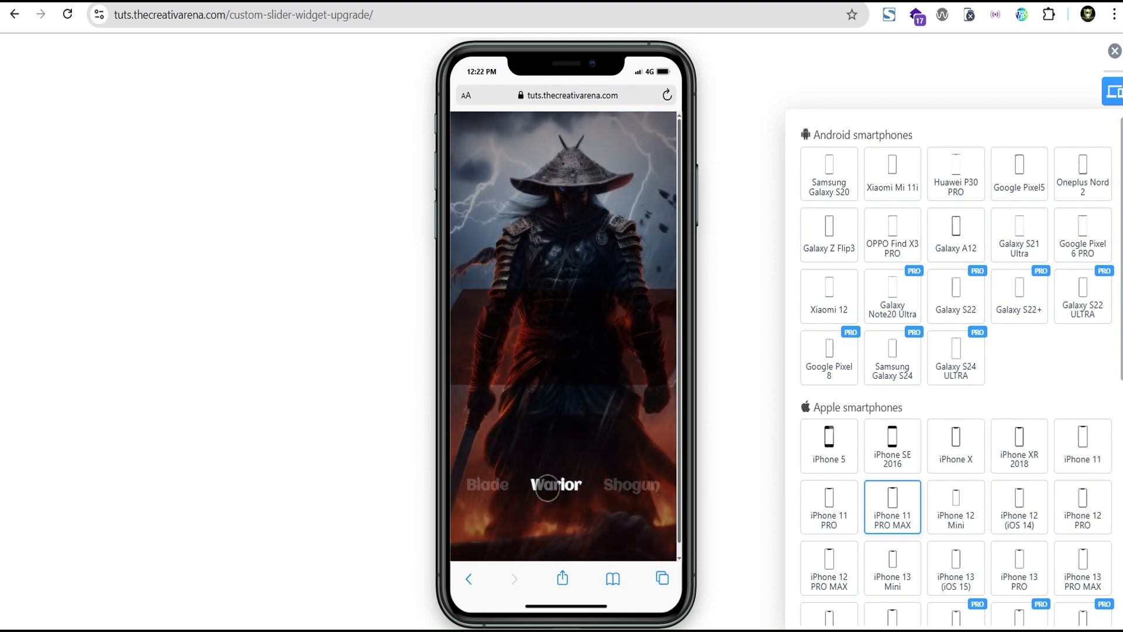
pyautogui.click(620, 484)
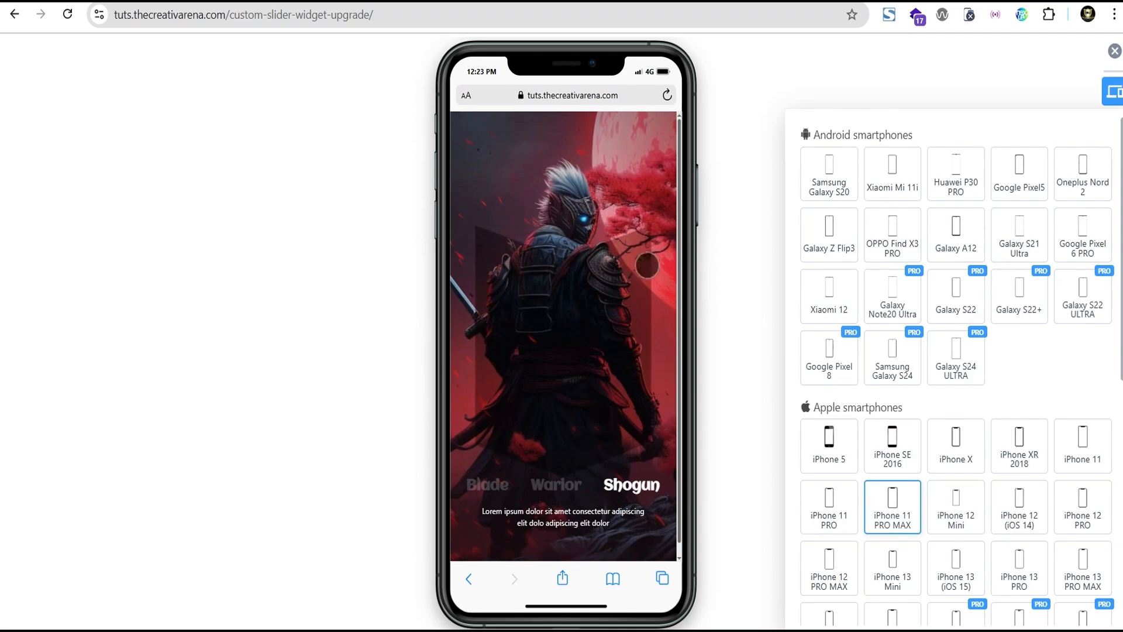
pyautogui.click(1113, 54)
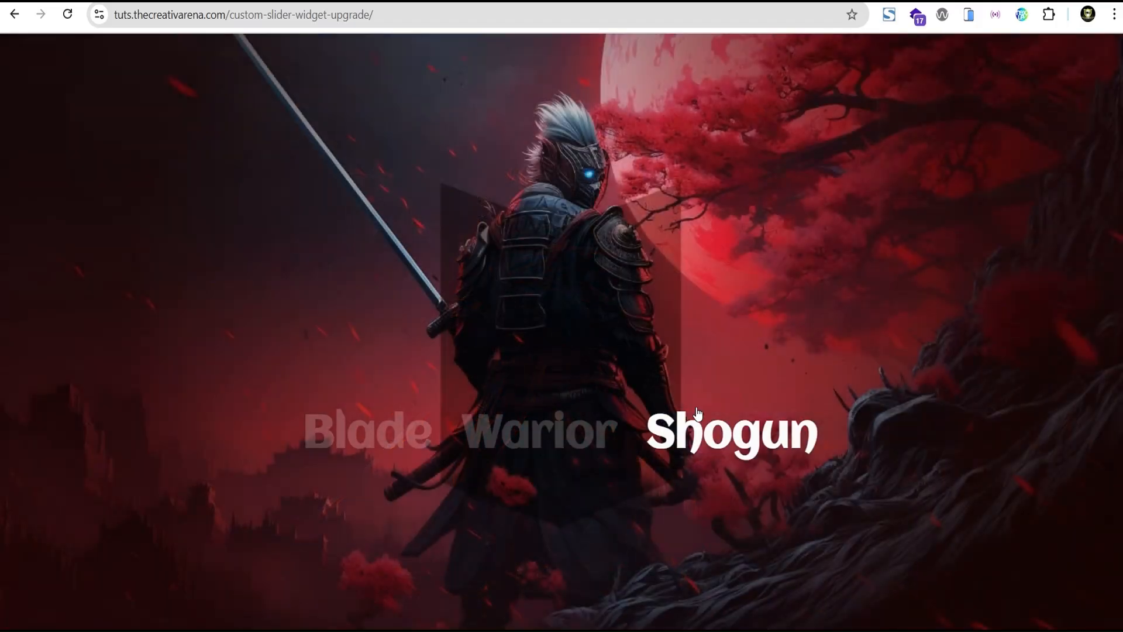
pyautogui.click(557, 430)
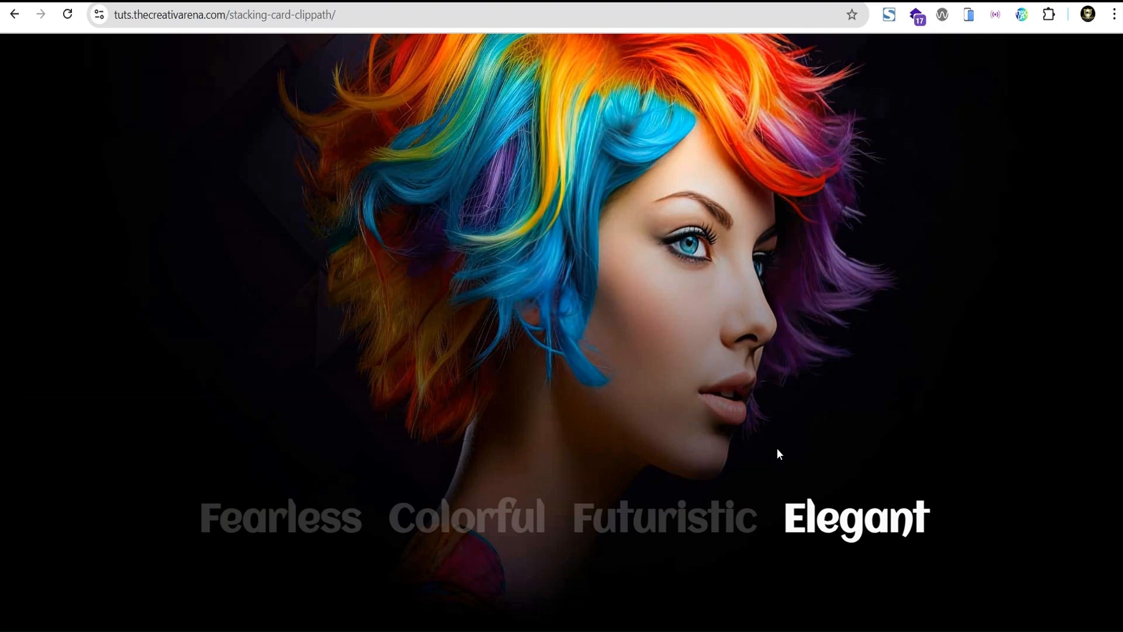
# - Browse the Futuristic, Colorful, Fearless and Elegant slides of the stacking-card-clippath demo page
pyautogui.click(692, 523)
pyautogui.click(469, 528)
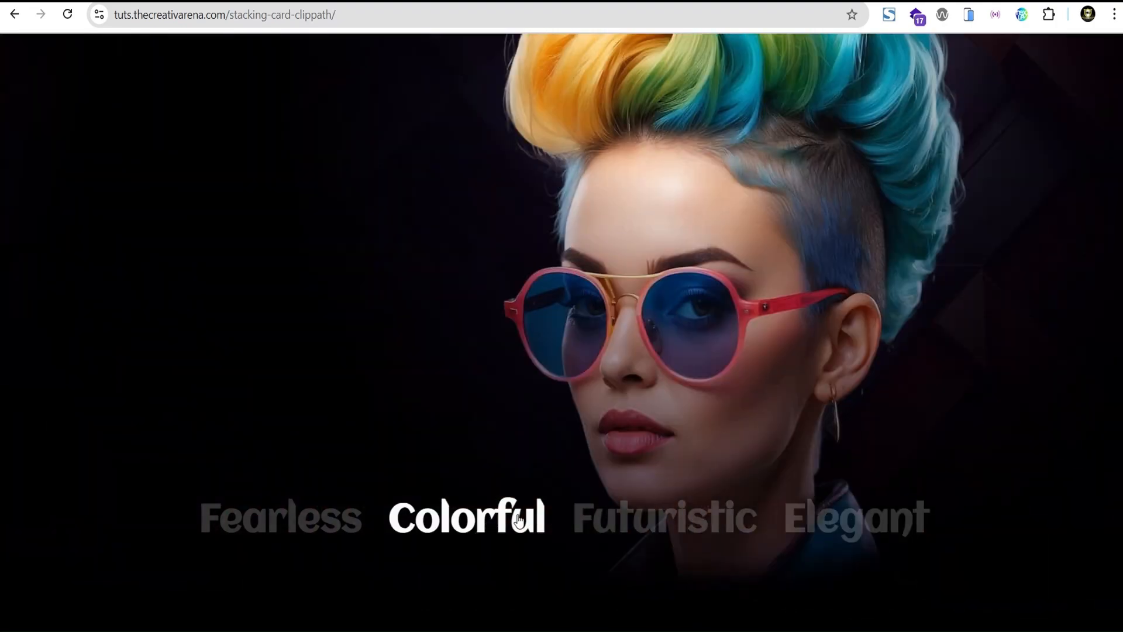
pyautogui.click(328, 533)
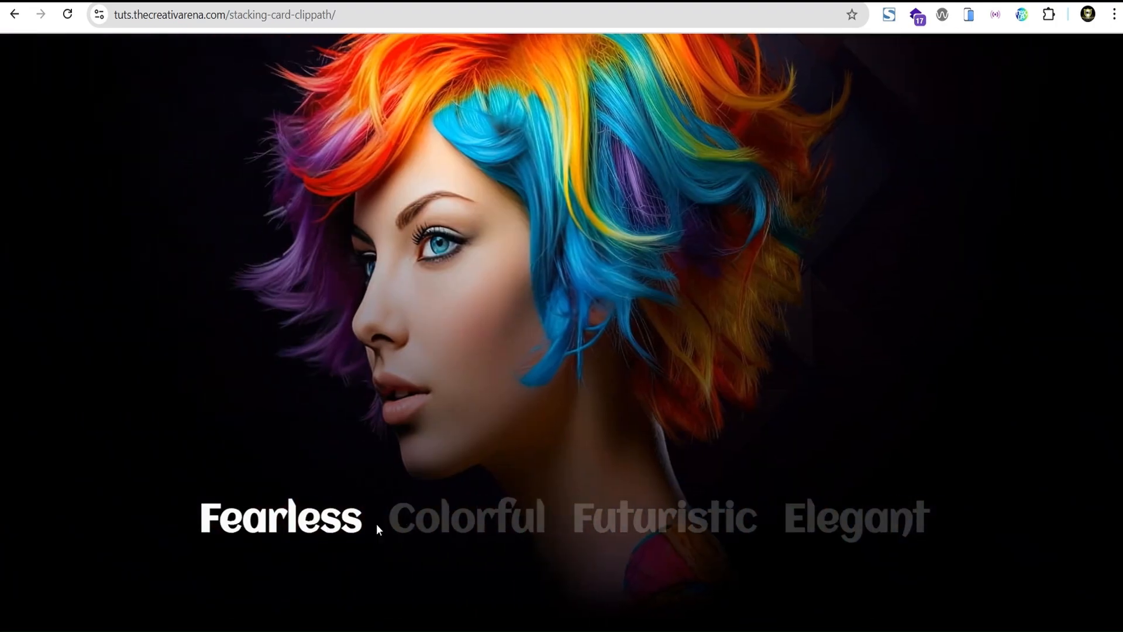
pyautogui.click(418, 527)
pyautogui.click(667, 520)
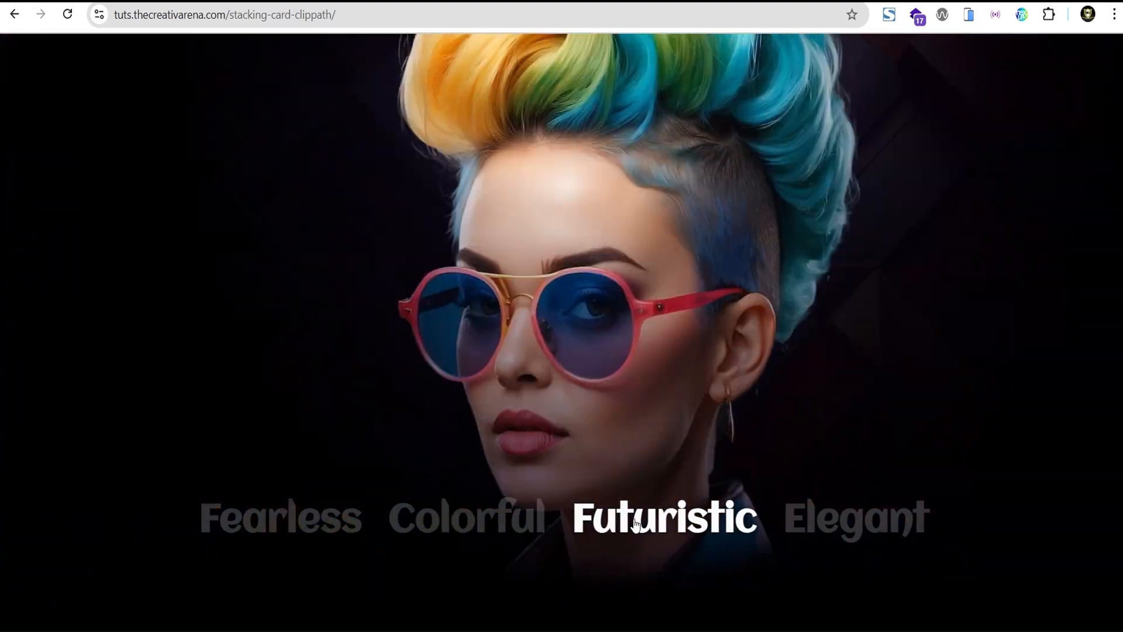
pyautogui.click(819, 515)
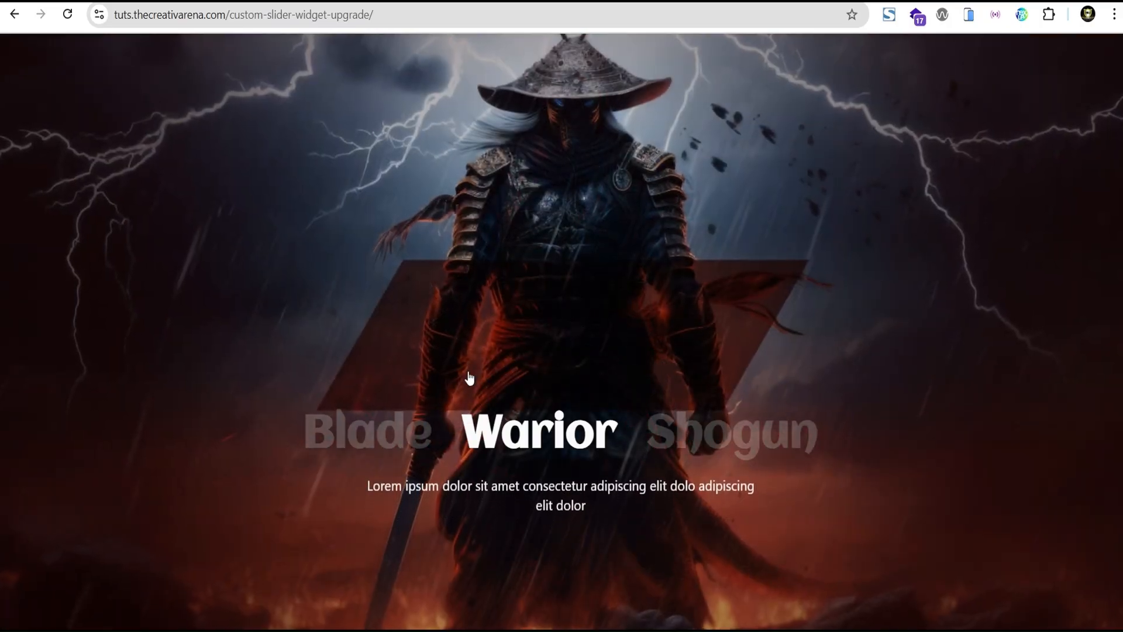
# - Show the Blade, Warior and Shogun slides in turn on the custom-slider-widget-upgrade demo page
pyautogui.click(381, 427)
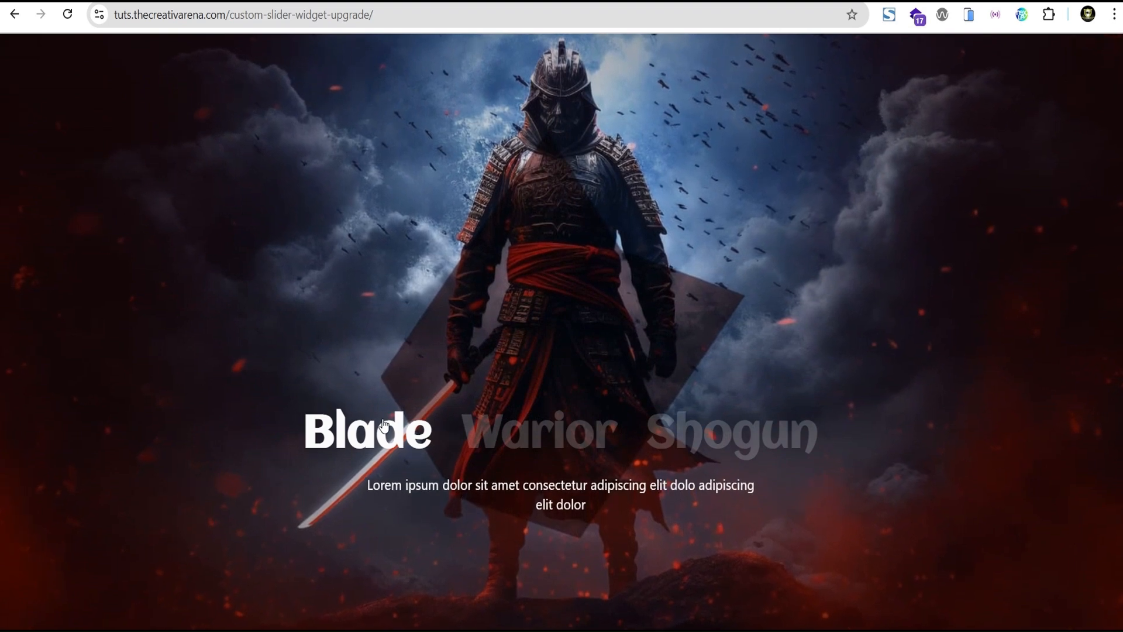
pyautogui.click(529, 455)
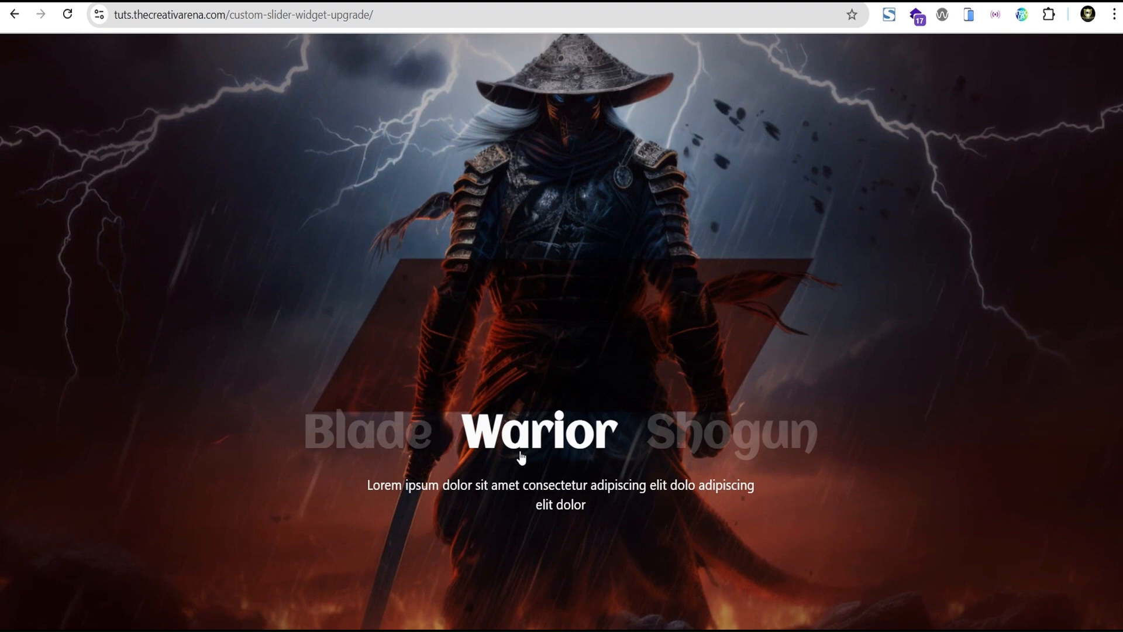
pyautogui.click(662, 449)
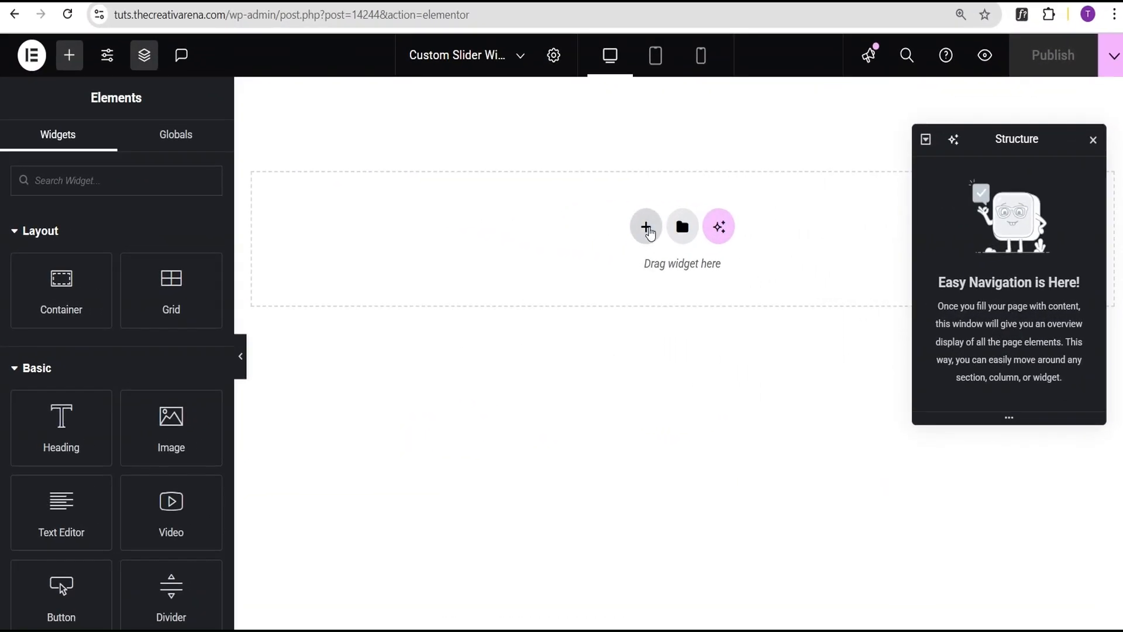
# - Add a Flexbox container with column direction to the empty page and set its content width to Full Width
pyautogui.click(647, 231)
pyautogui.click(633, 311)
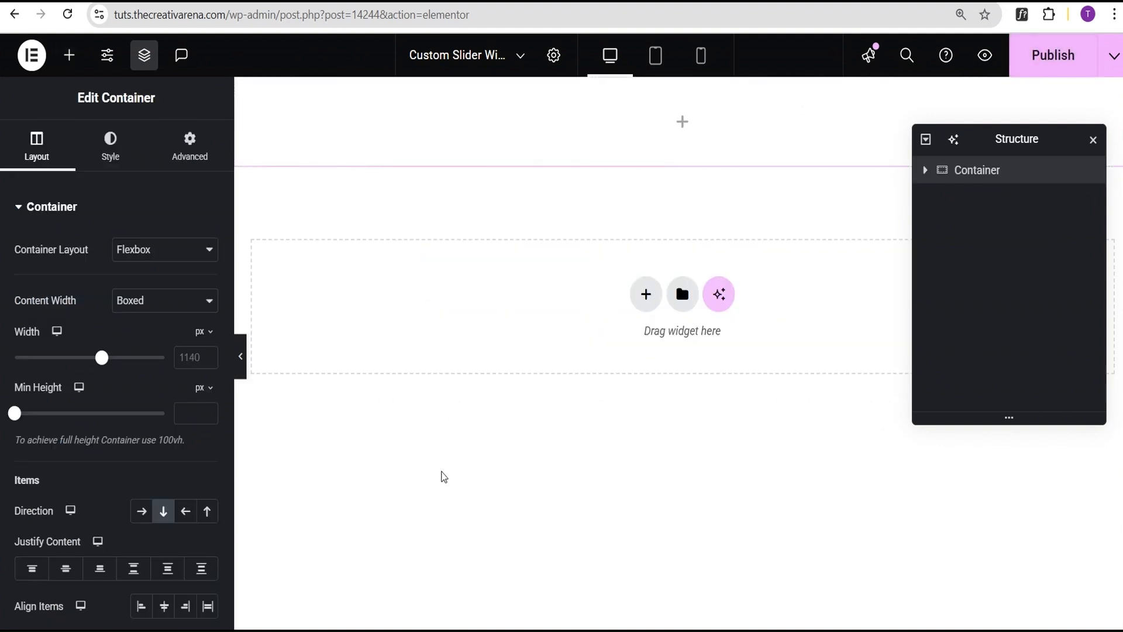
pyautogui.click(141, 302)
pyautogui.click(146, 343)
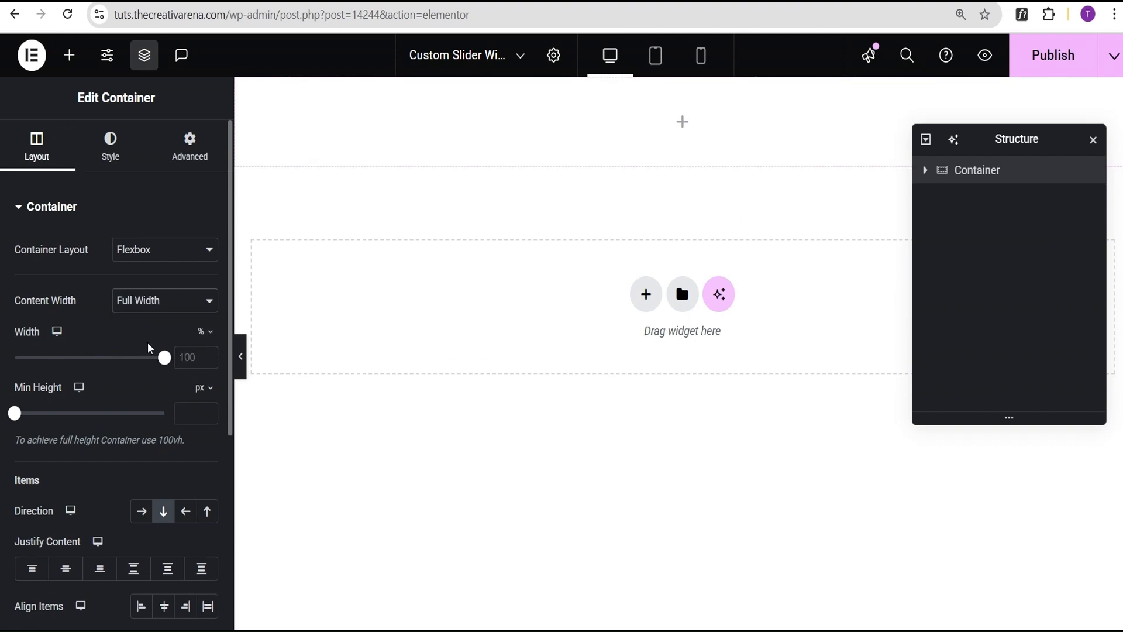
pyautogui.scroll(-2, 52, 504)
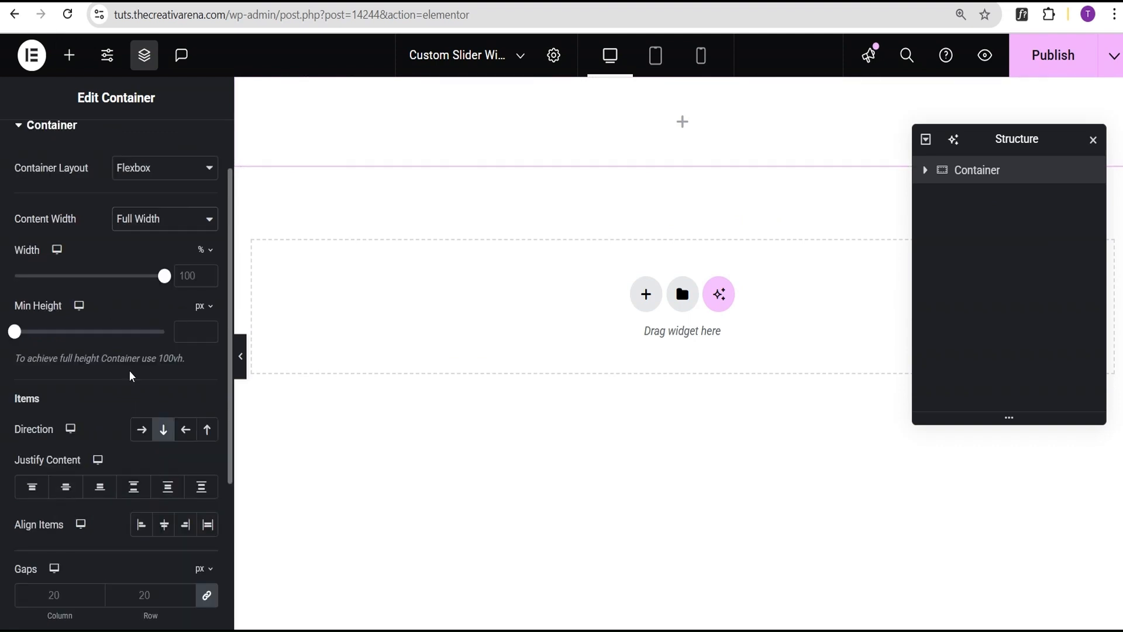
pyautogui.scroll(2, 131, 376)
# - Give the container a Classic background in black, #000000
pyautogui.click(111, 159)
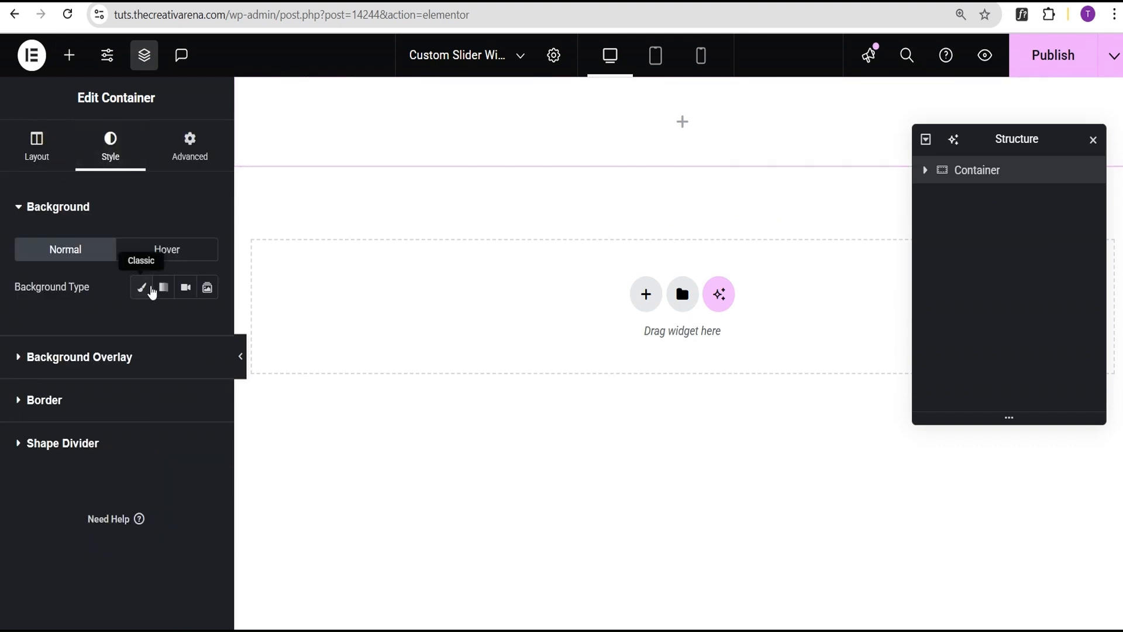
pyautogui.click(141, 288)
pyautogui.click(207, 326)
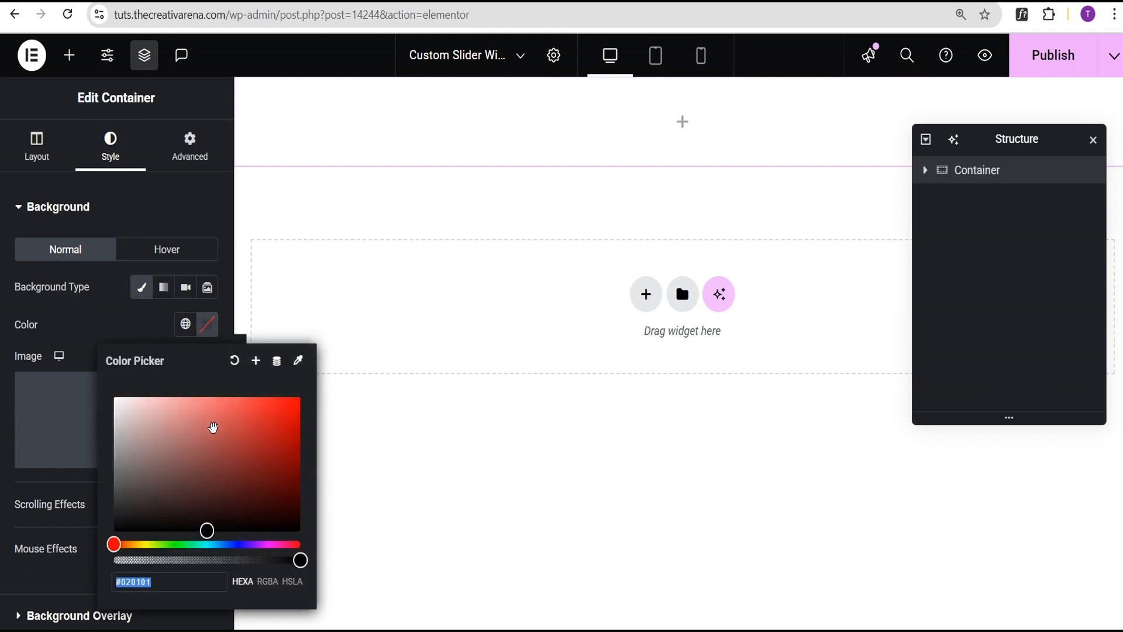
pyautogui.click(208, 530)
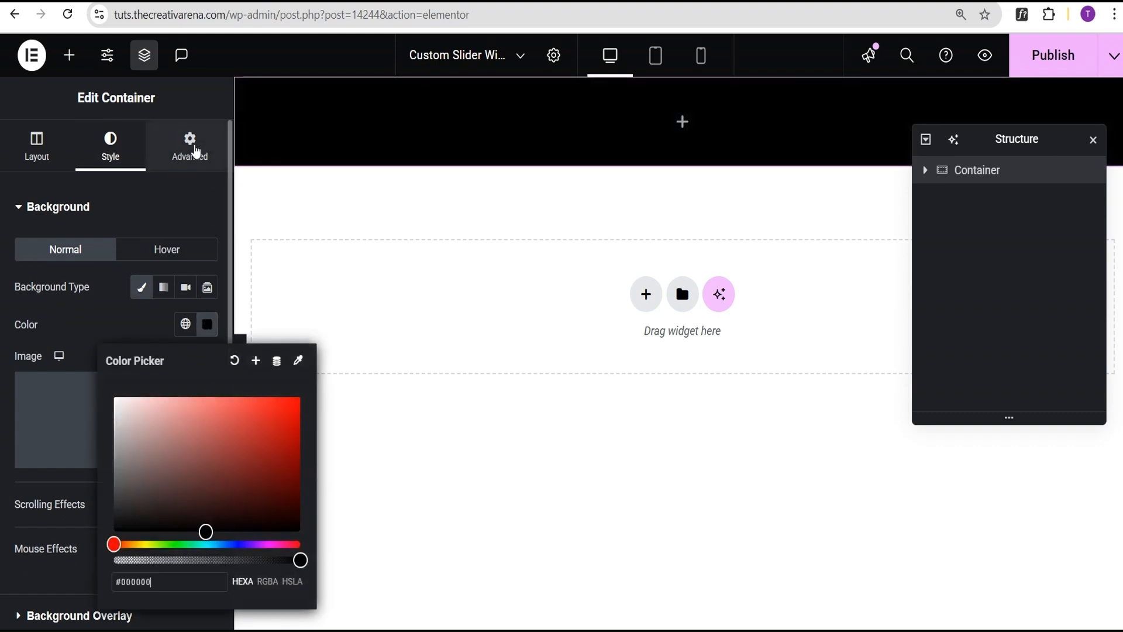
# - Unlink the container's margin and padding values and set both to 0 on all sides
pyautogui.click(192, 151)
pyautogui.click(206, 268)
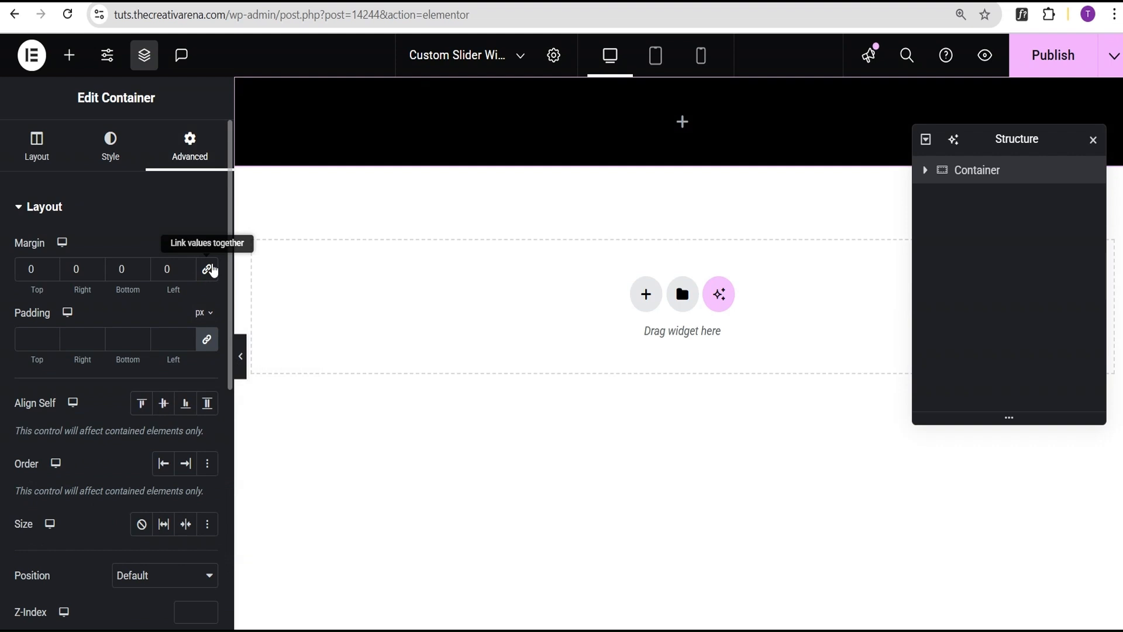
pyautogui.click(205, 343)
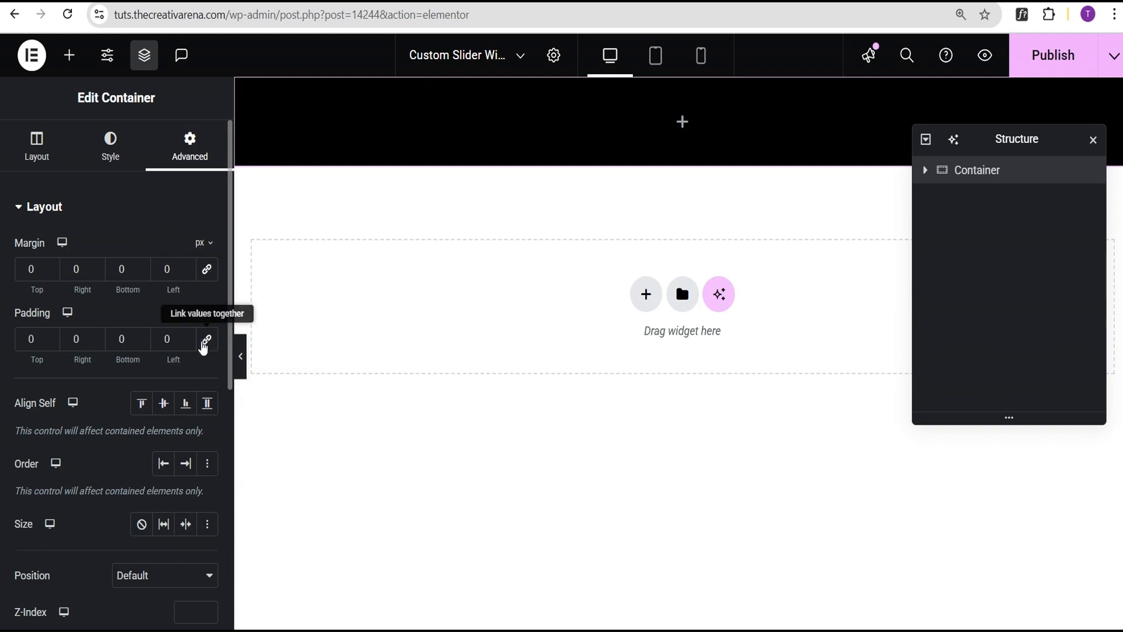
# - Search the widgets for "slides" and add the Slides widget to the container
pyautogui.click(70, 59)
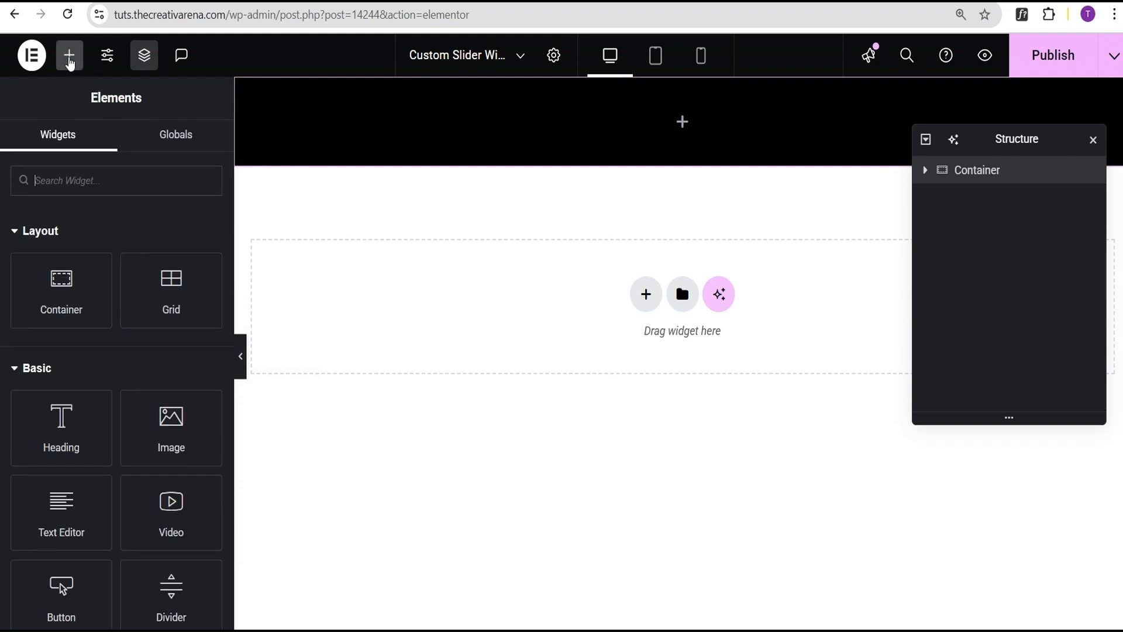
pyautogui.write('slides')
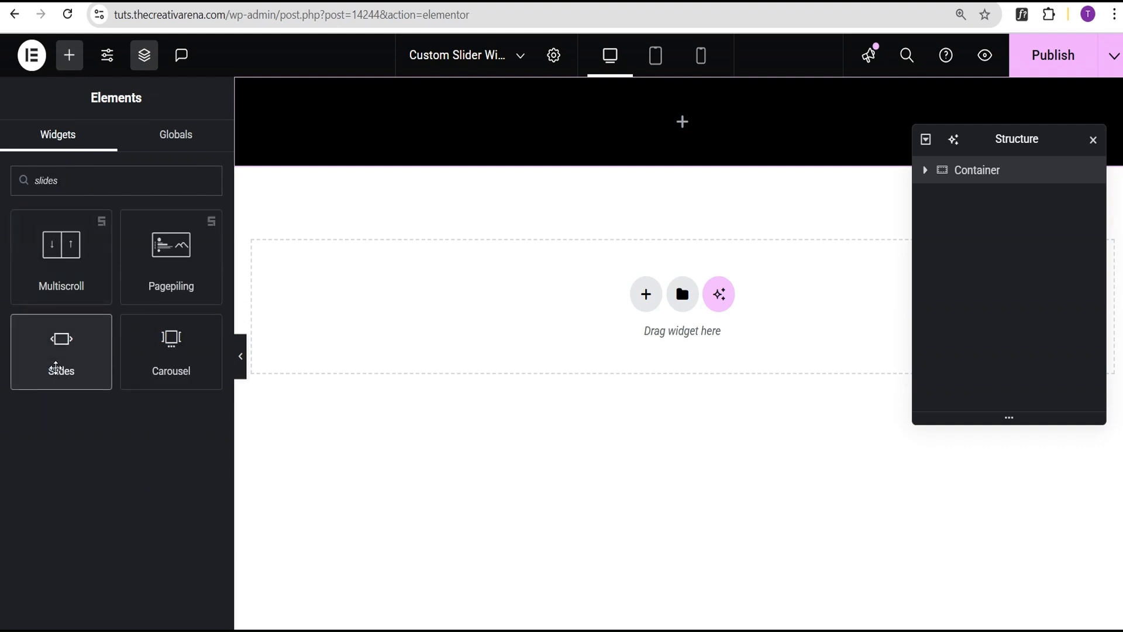
pyautogui.click(55, 363)
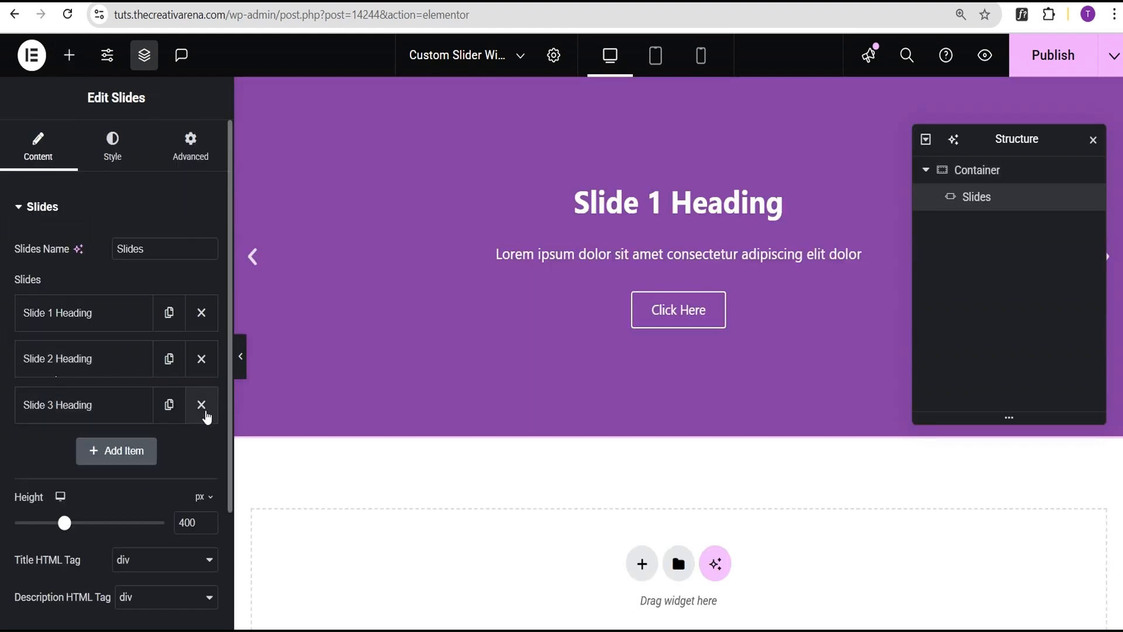
# - Delete the Slide 3 and Slide 2 items from the Slides widget and open the Slide 1 Heading item's settings
pyautogui.click(201, 405)
pyautogui.click(201, 359)
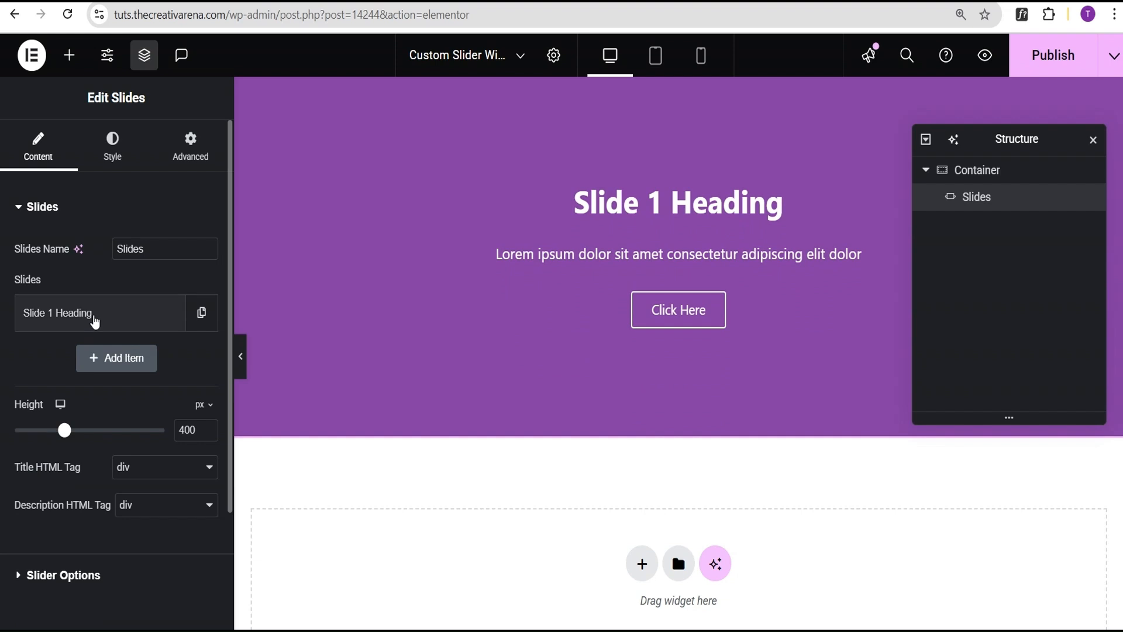
pyautogui.click(95, 323)
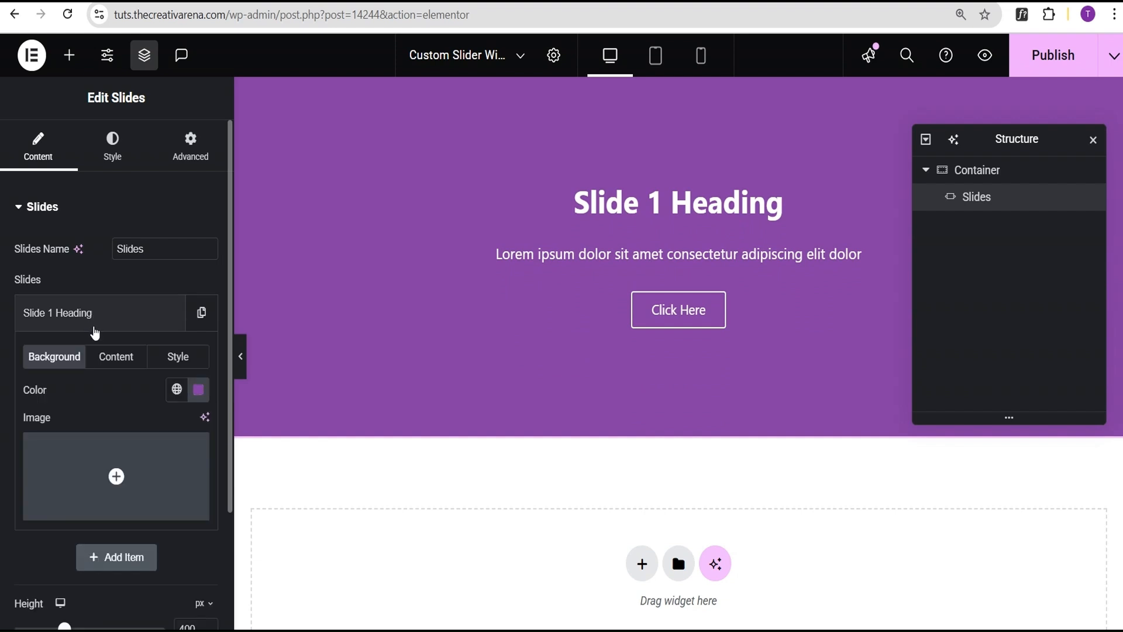
pyautogui.moveTo(89, 474)
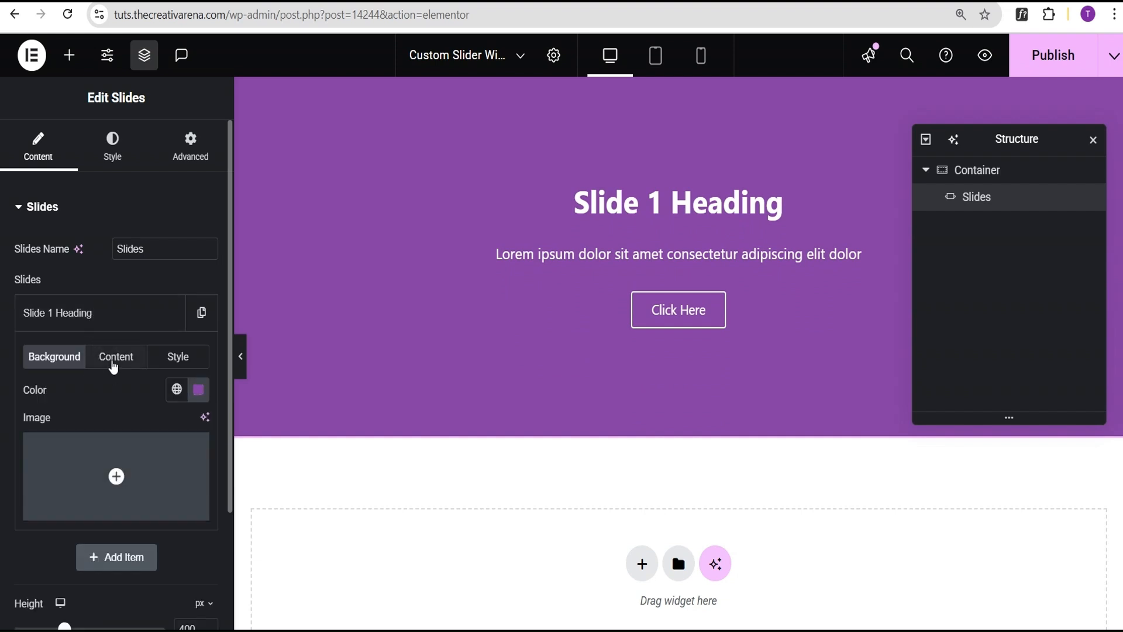
# - Clear the title and the button text from the slide's content
pyautogui.click(114, 365)
pyautogui.moveTo(112, 415); pyautogui.dragTo(1, 411)
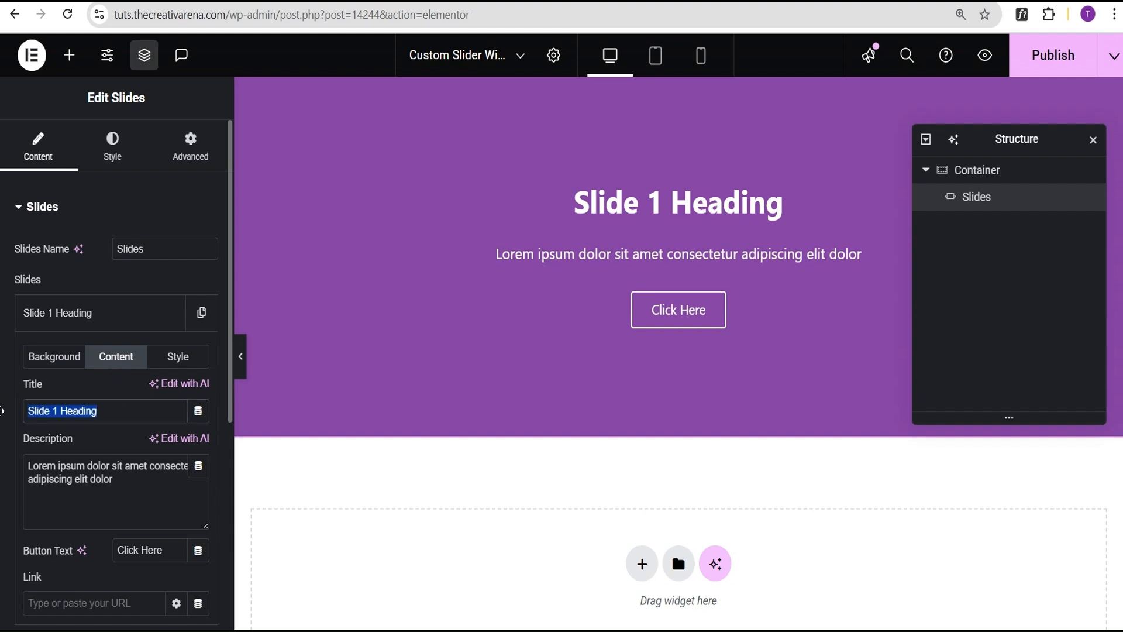
pyautogui.press('BackSpace')
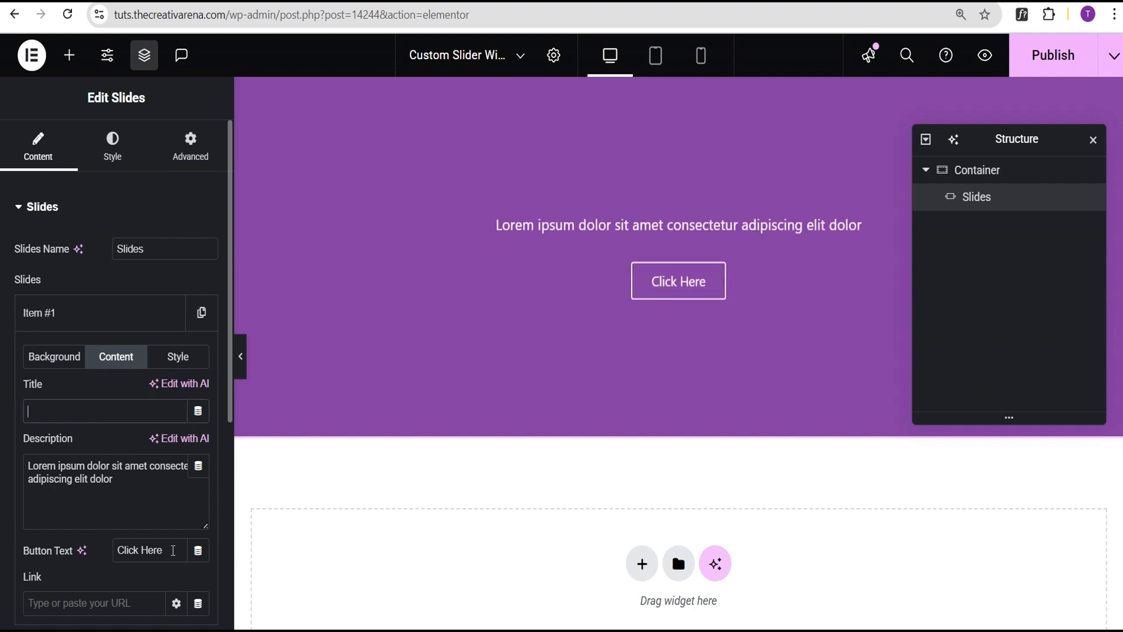
pyautogui.moveTo(173, 550); pyautogui.dragTo(103, 554)
pyautogui.press('BackSpace')
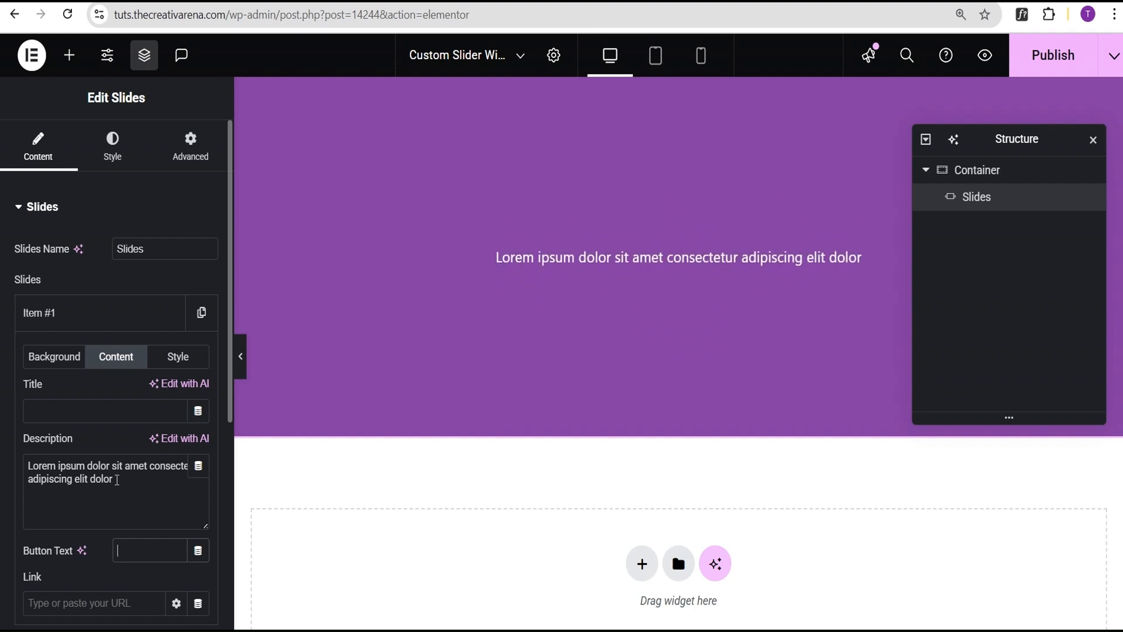
# - Lengthen the slide's description to "Lorem ipsum dolor sit amet consectetur adipiscing elit dolo adipiscing elit dolor"
pyautogui.moveTo(118, 479); pyautogui.dragTo(30, 478)
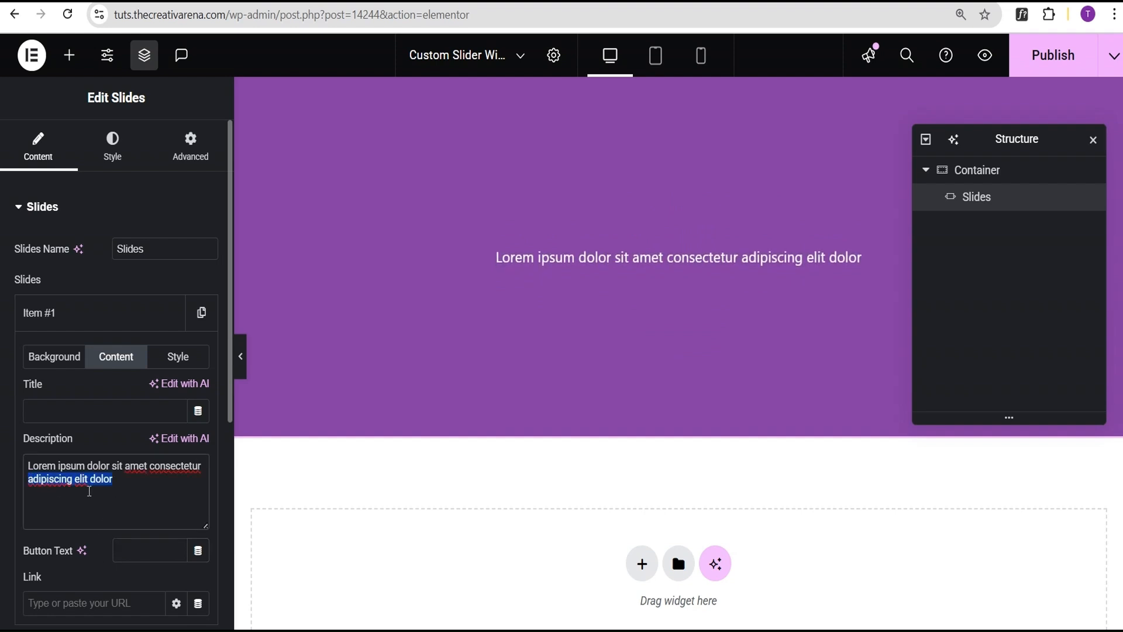
pyautogui.hotkey('ctrl', 'x')
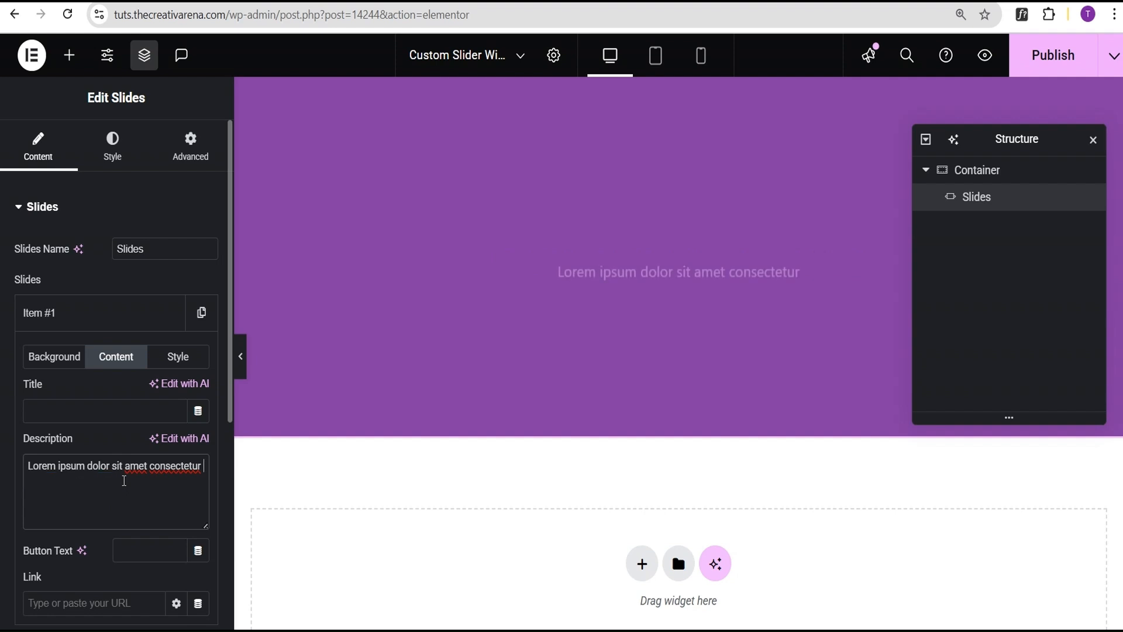
pyautogui.hotkey('ctrl', 'v')
pyautogui.hotkey('ctrl', 'v')
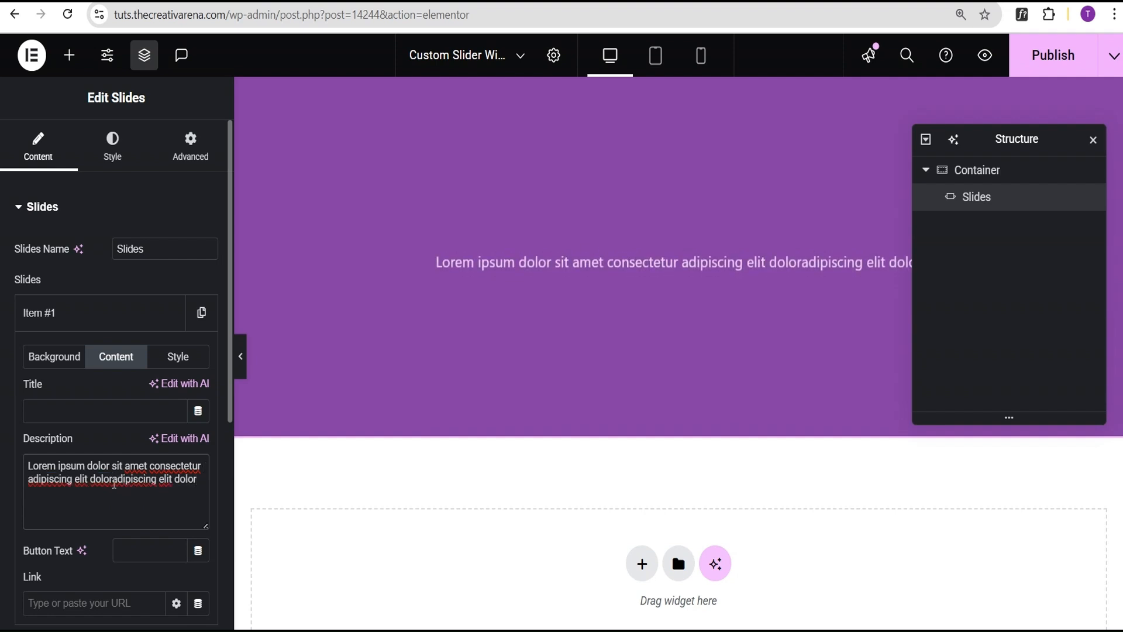
pyautogui.click(112, 482)
pyautogui.press('BackSpace')
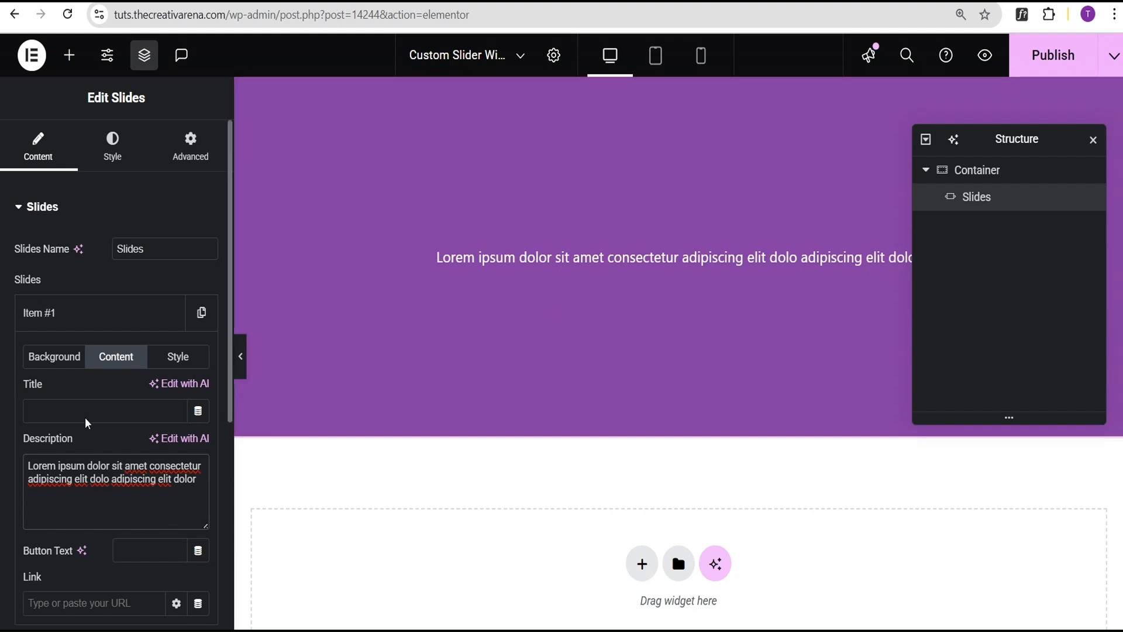
pyautogui.click(66, 319)
pyautogui.click(55, 314)
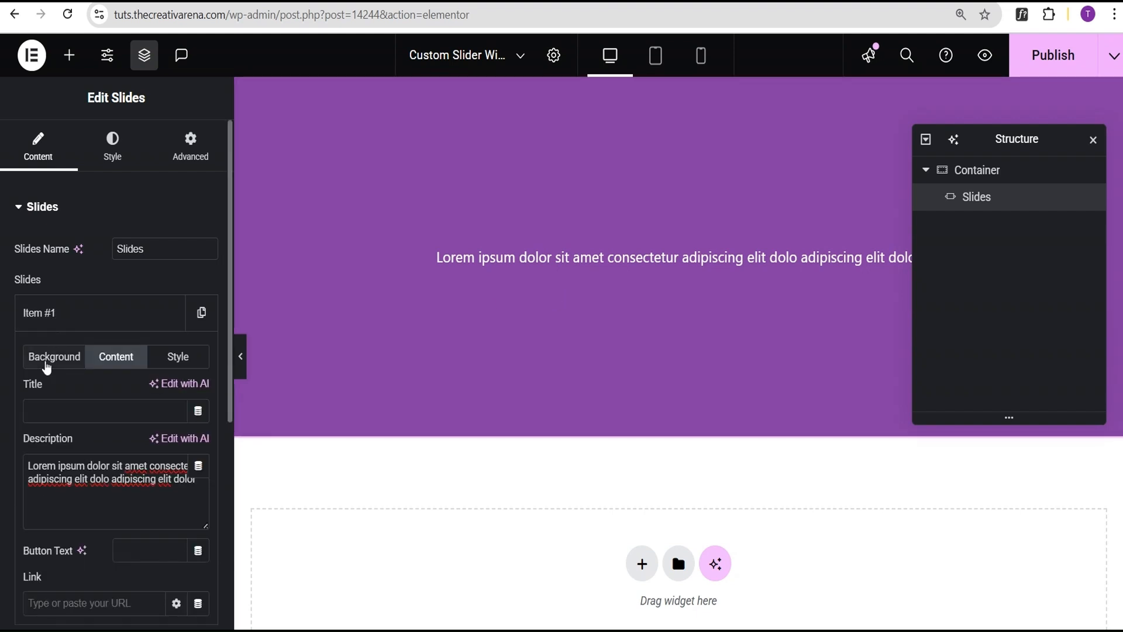
# - Set flexure_demo_02_image_01.jpg from the media library as the slide's background image
pyautogui.click(47, 364)
pyautogui.click(82, 464)
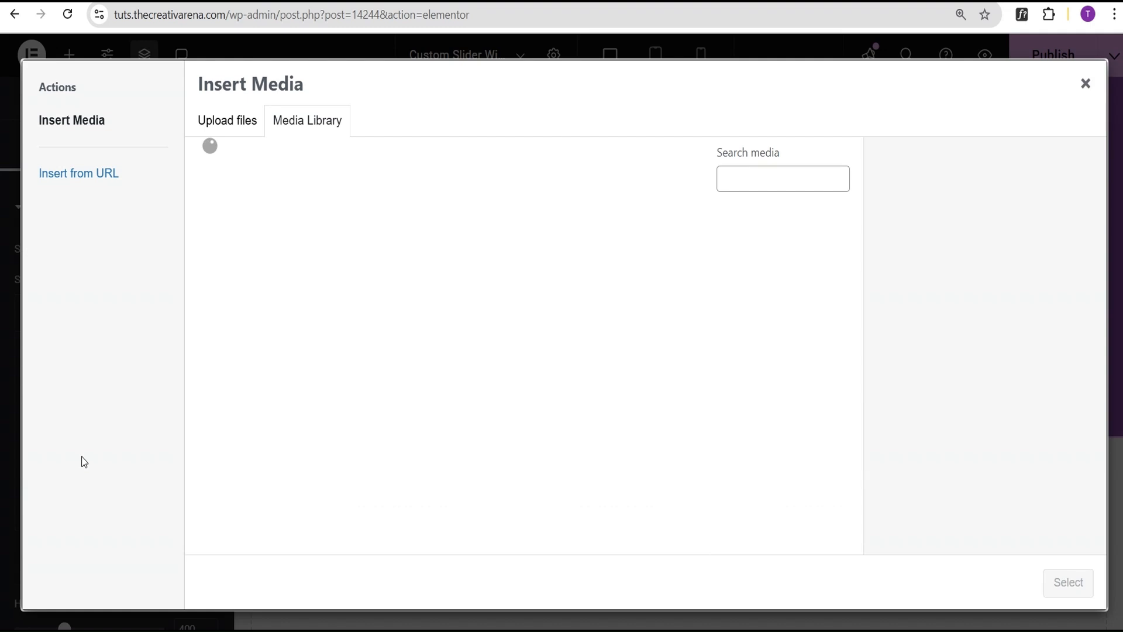
pyautogui.click(385, 286)
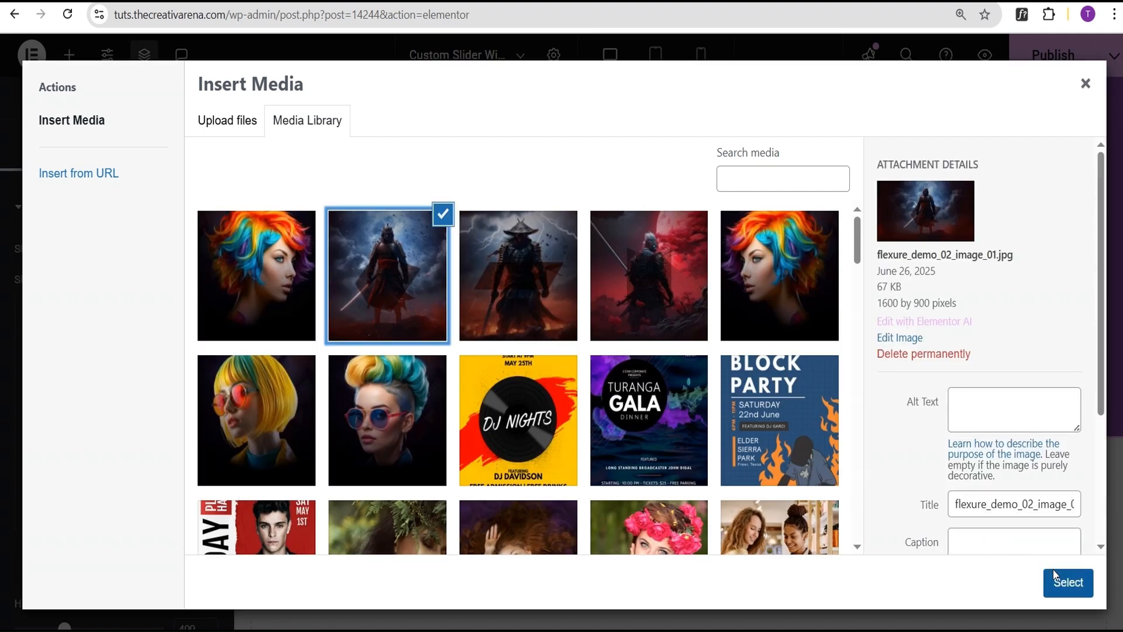
pyautogui.click(1069, 582)
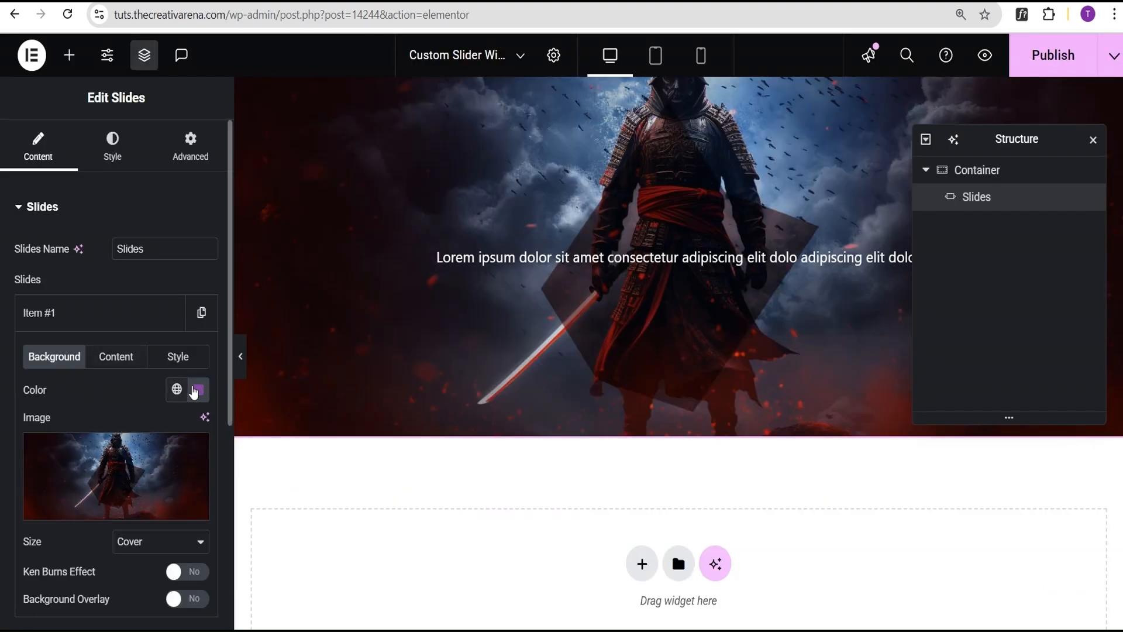
# - Clear the slide's background color and turn on its Ken Burns Effect
pyautogui.click(194, 391)
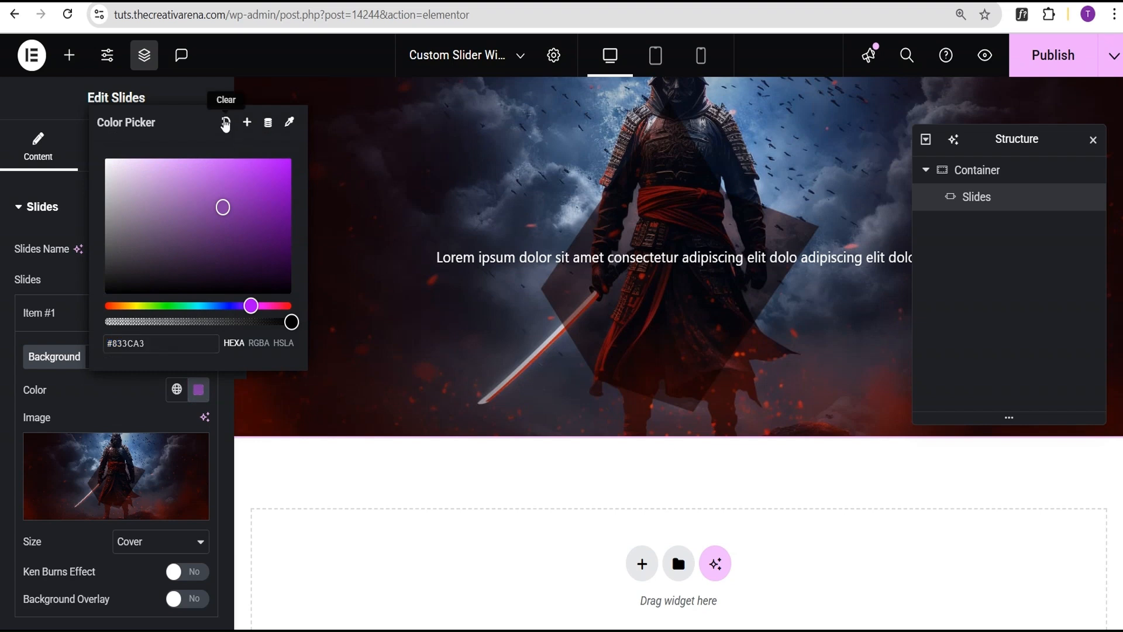
pyautogui.click(226, 121)
pyautogui.scroll(-2, 88, 433)
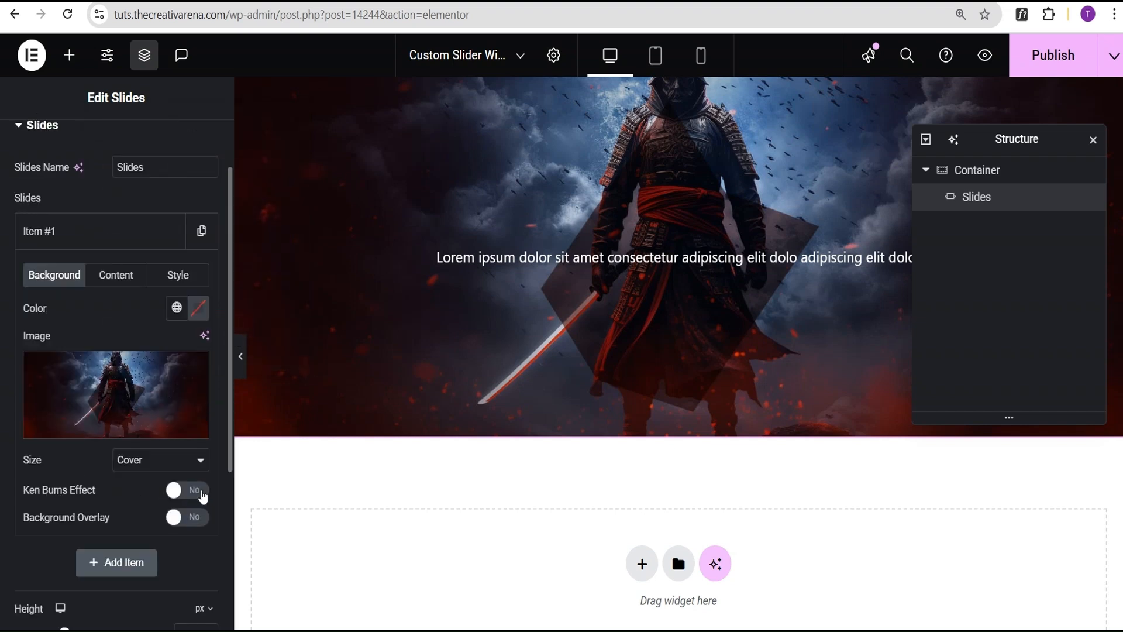
pyautogui.click(202, 491)
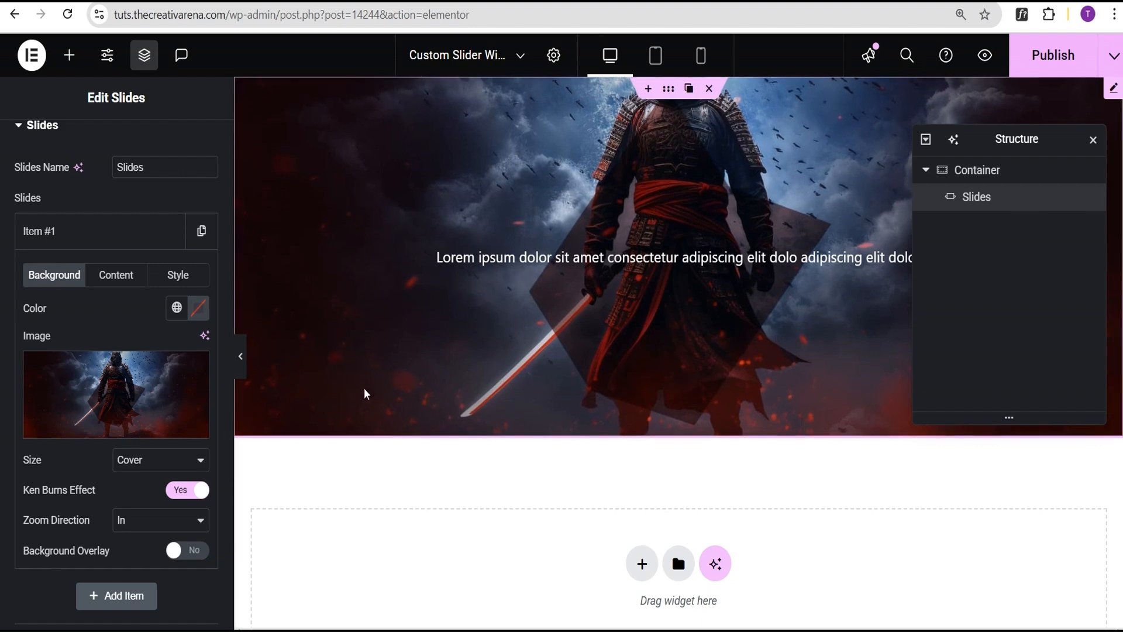
# - Switch the slides' height unit to vh and set the height to 100
pyautogui.scroll(-2, 114, 449)
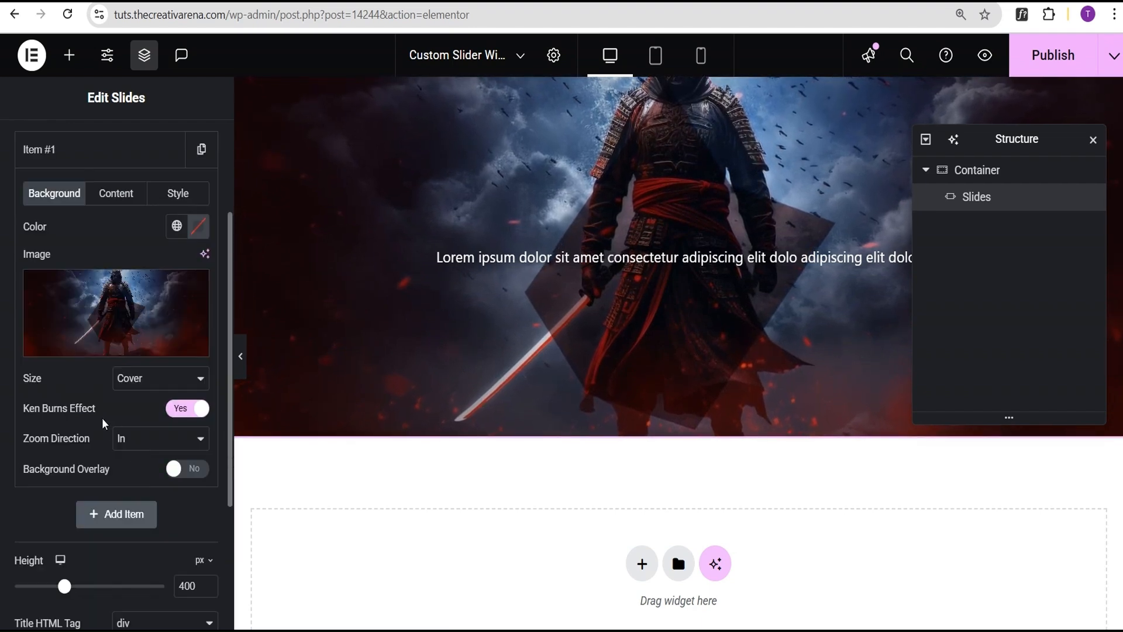
pyautogui.scroll(-3, 104, 423)
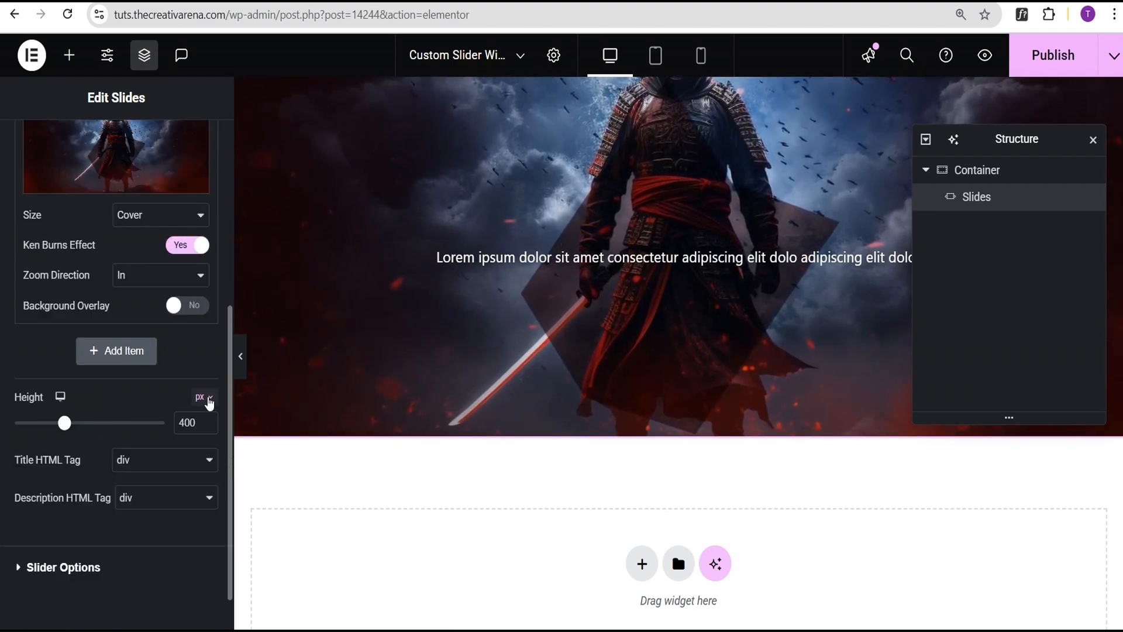
pyautogui.click(209, 401)
pyautogui.click(199, 480)
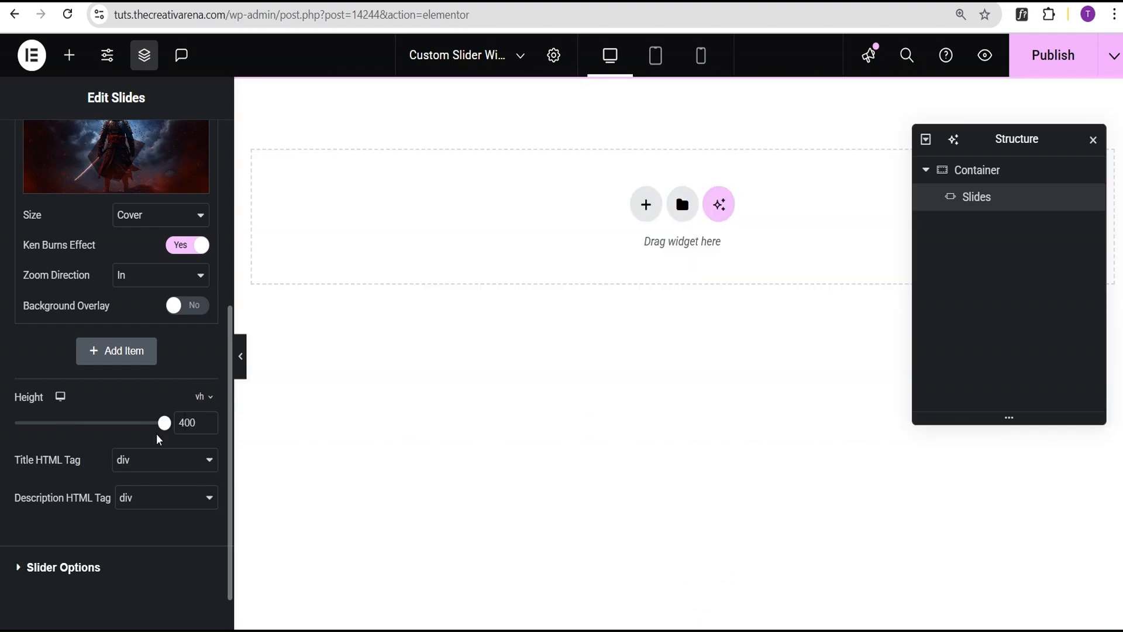
pyautogui.moveTo(165, 429); pyautogui.dragTo(170, 430)
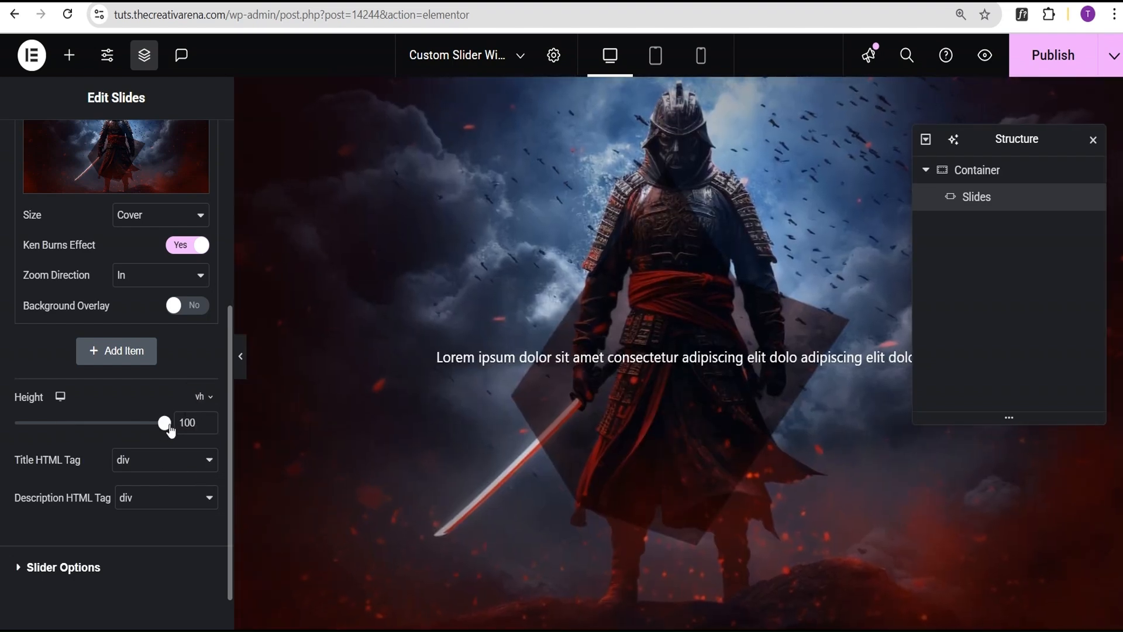
pyautogui.click(69, 571)
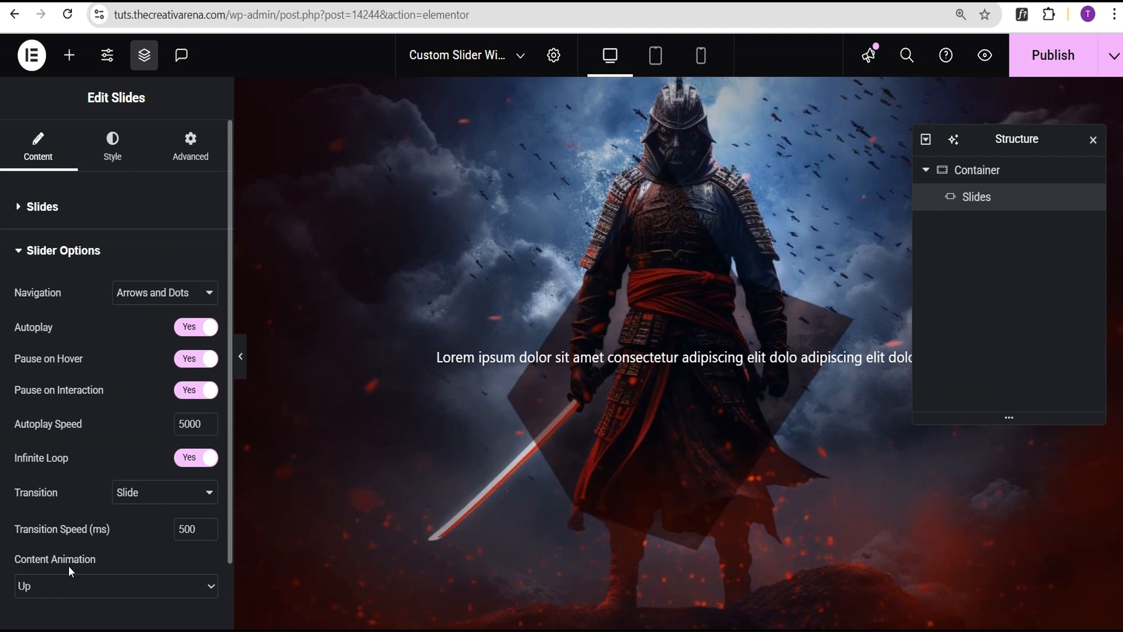
pyautogui.scroll(-2, 106, 377)
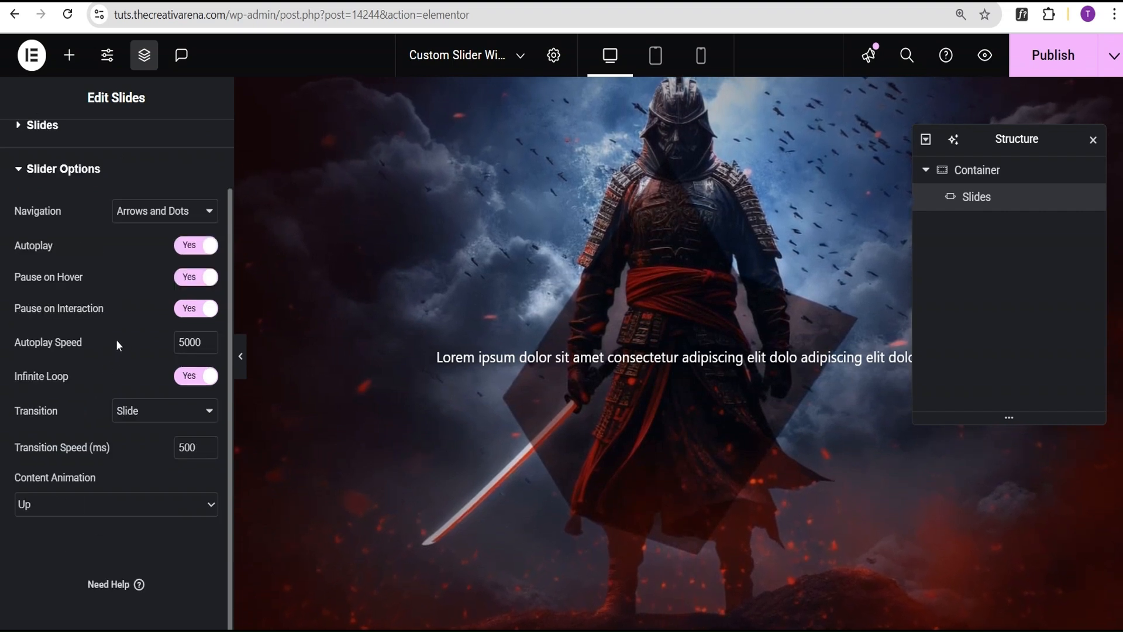
pyautogui.scroll(2, 115, 329)
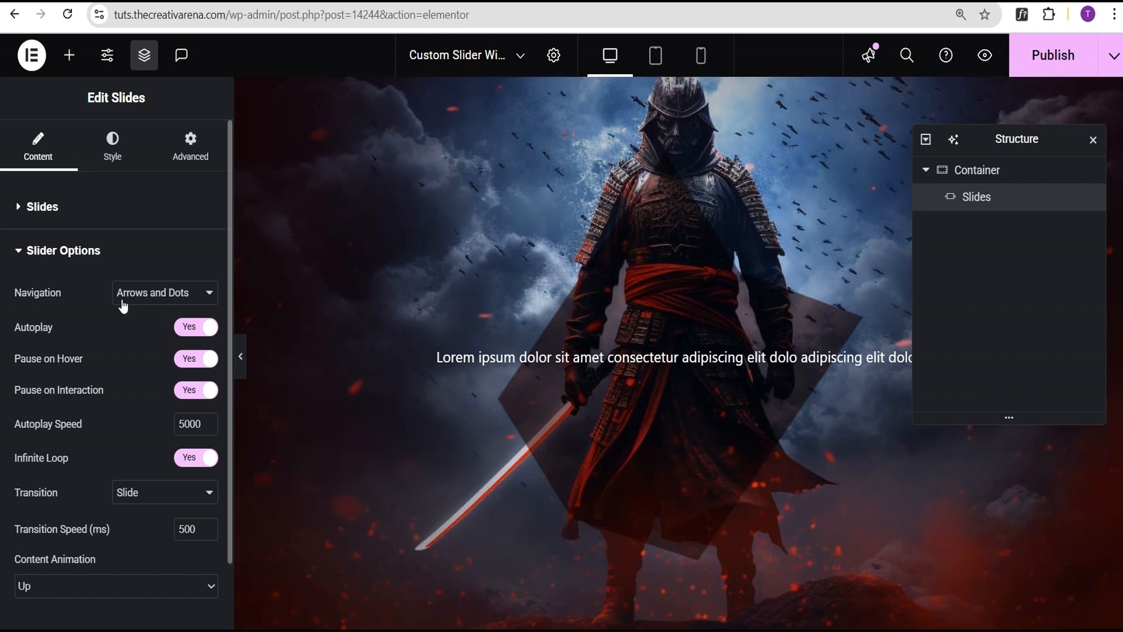
# - Duplicate the slide item twice so the Slides widget has three items
pyautogui.click(63, 214)
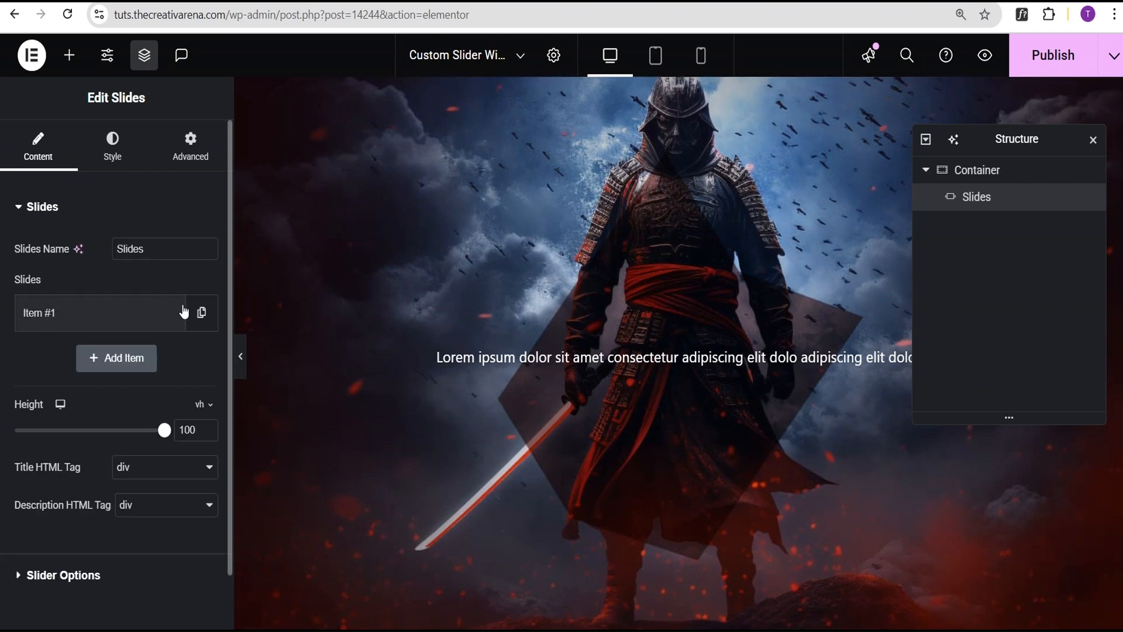
pyautogui.click(199, 313)
pyautogui.click(168, 363)
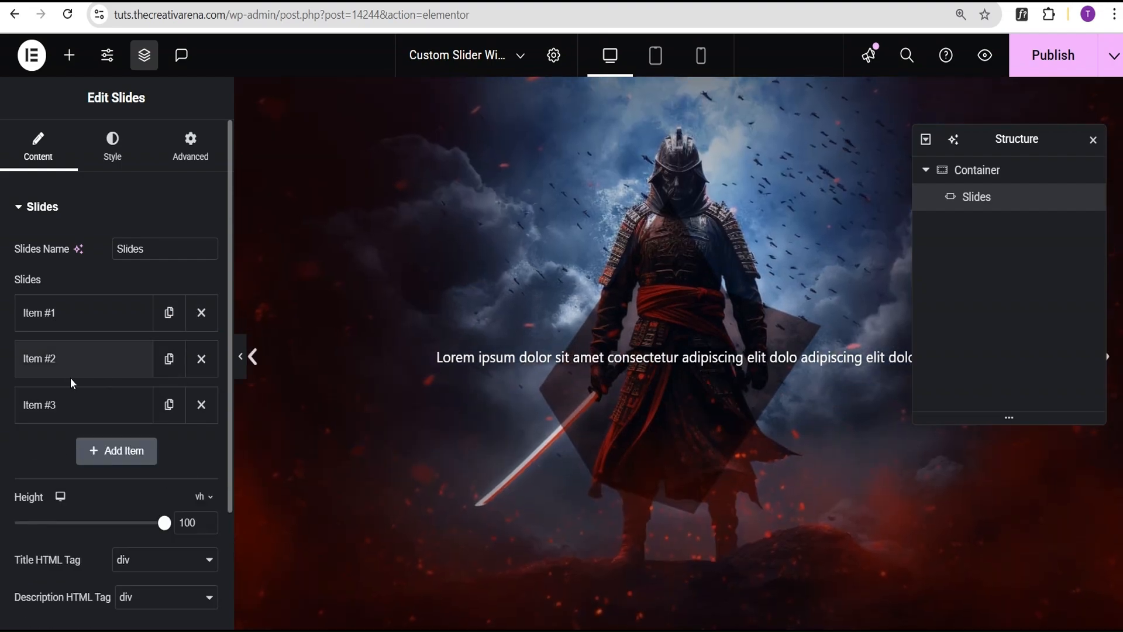
# - Replace the background image of Item #2 with flexure_demo_02_image_04.jpg from the media library
pyautogui.click(65, 363)
pyautogui.click(90, 512)
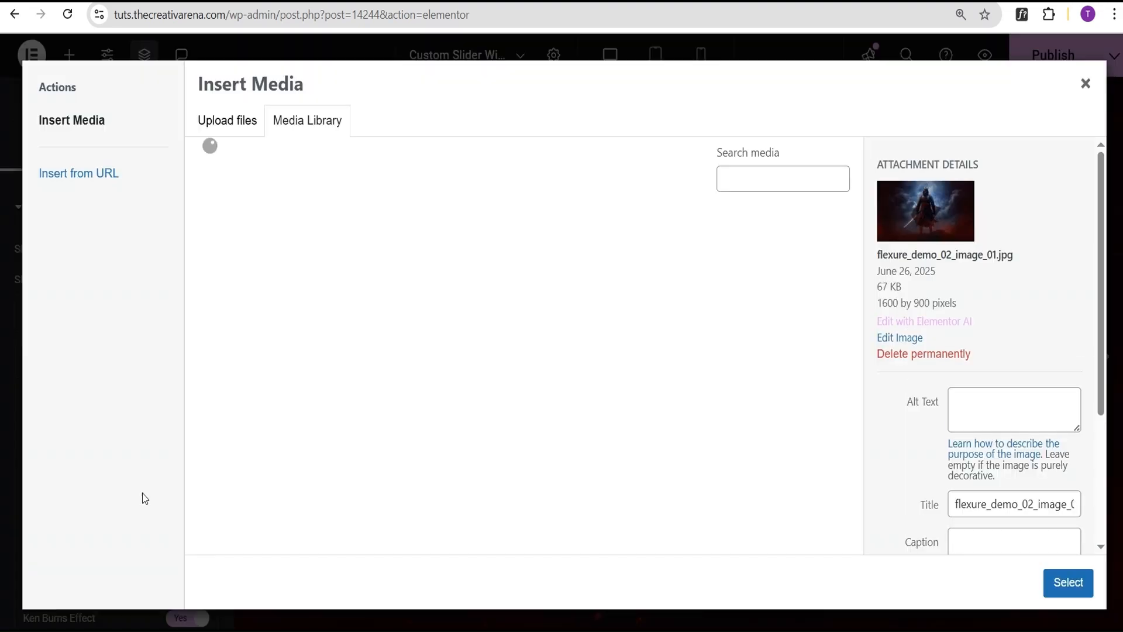
pyautogui.click(508, 296)
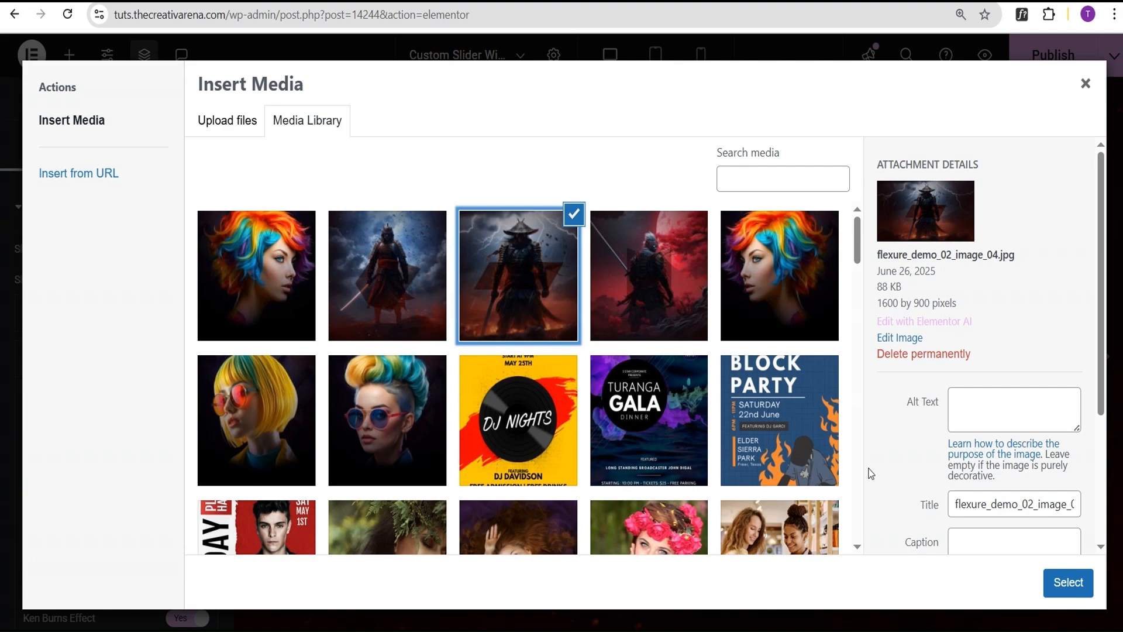
pyautogui.click(1056, 575)
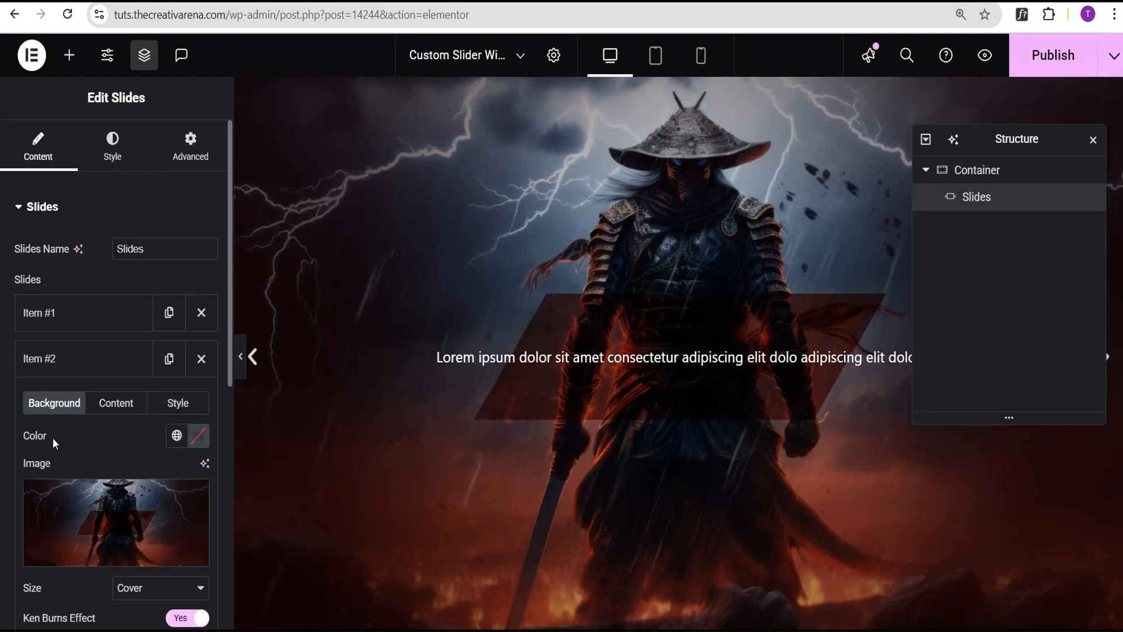
pyautogui.click(84, 372)
# - Replace the background image of Item #3 with the red-moon samurai picture from the media library
pyautogui.click(88, 410)
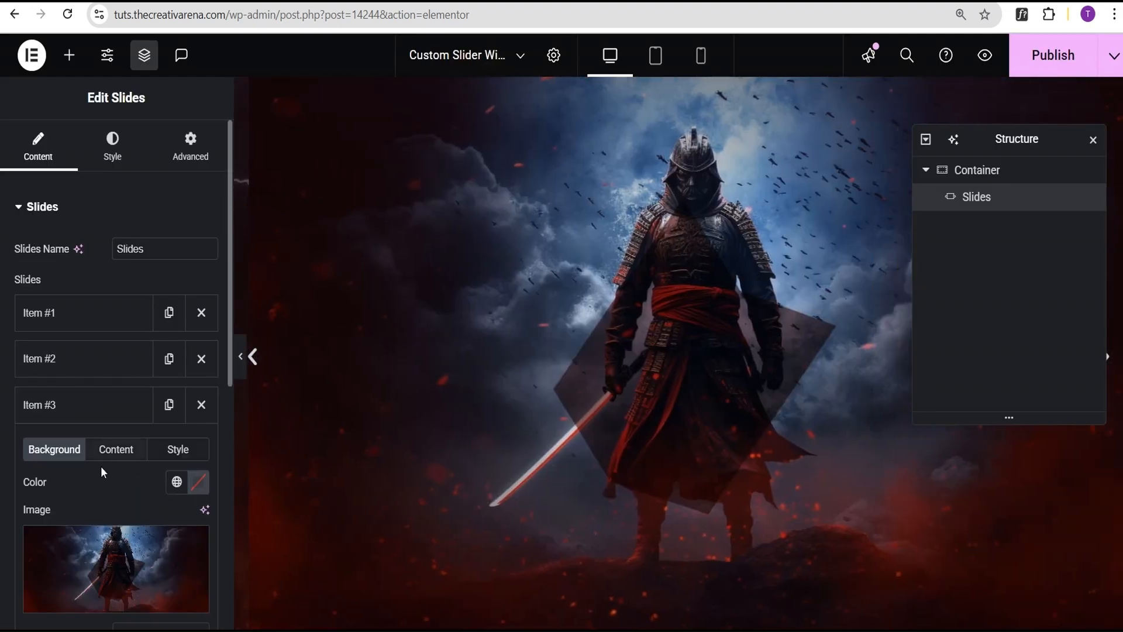
pyautogui.click(116, 570)
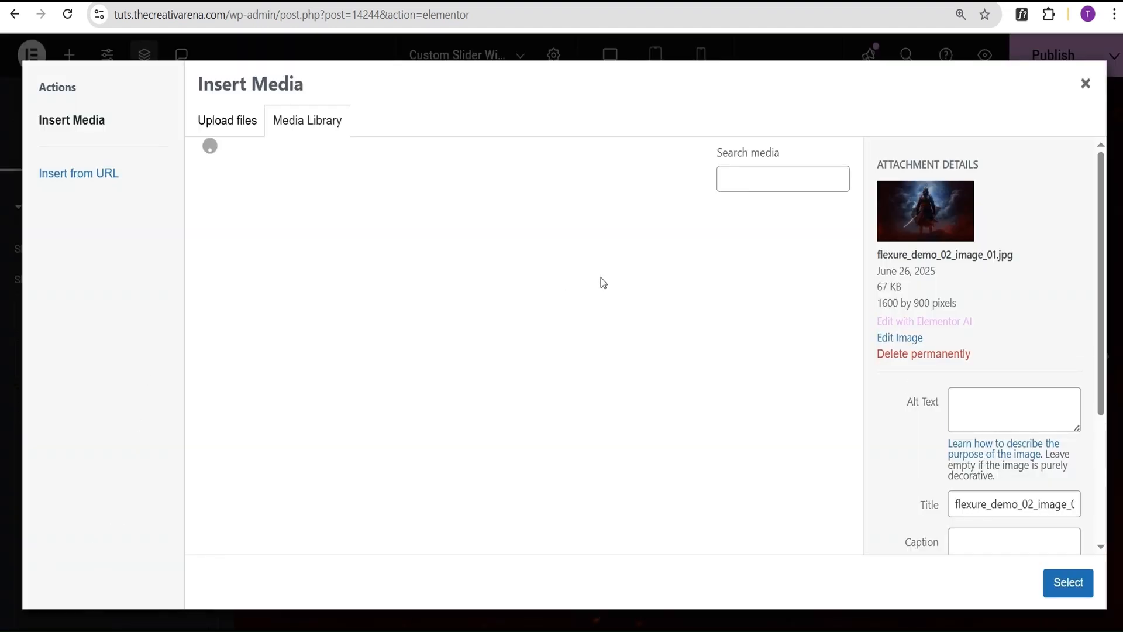
pyautogui.click(628, 283)
pyautogui.click(1068, 582)
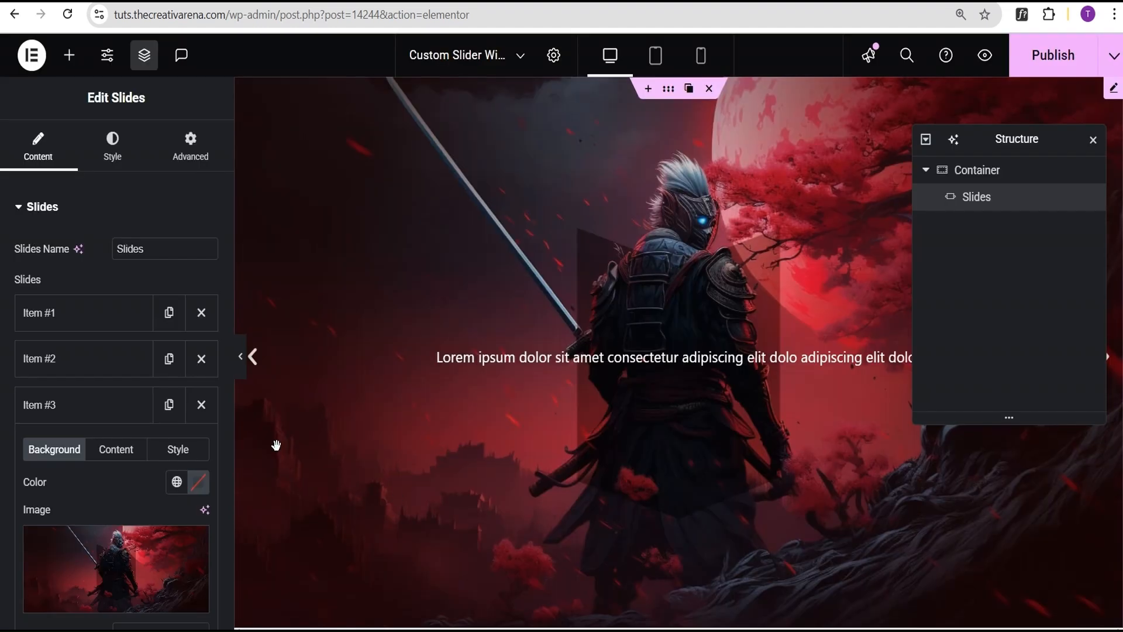
pyautogui.click(106, 406)
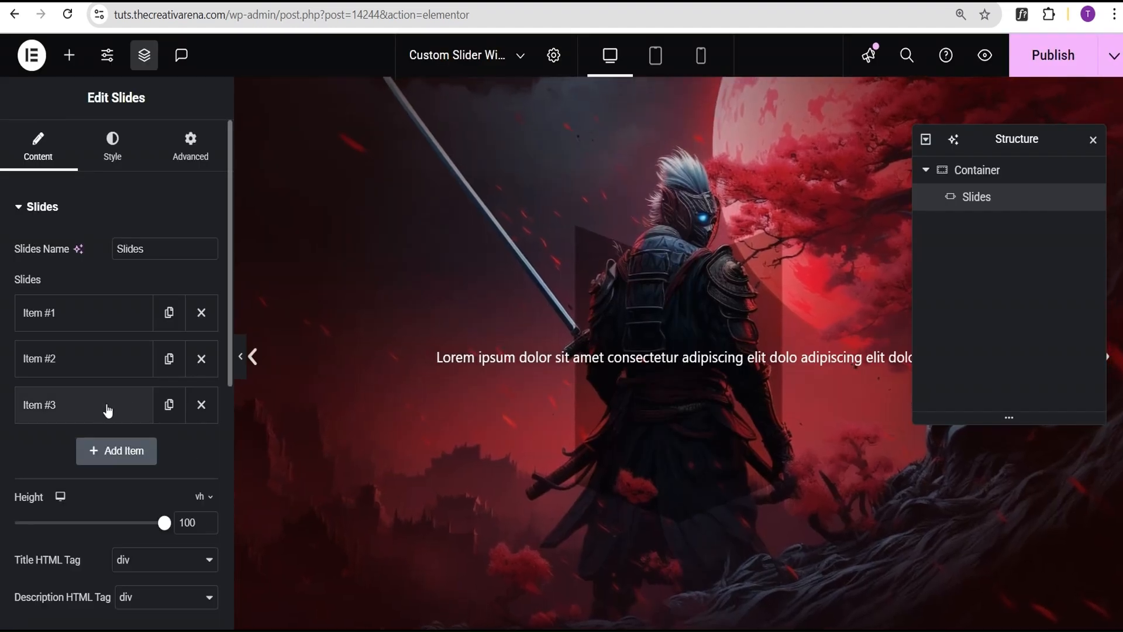
# - Preview the slider at full width without the editing panel and check how it fills the page height
pyautogui.click(241, 356)
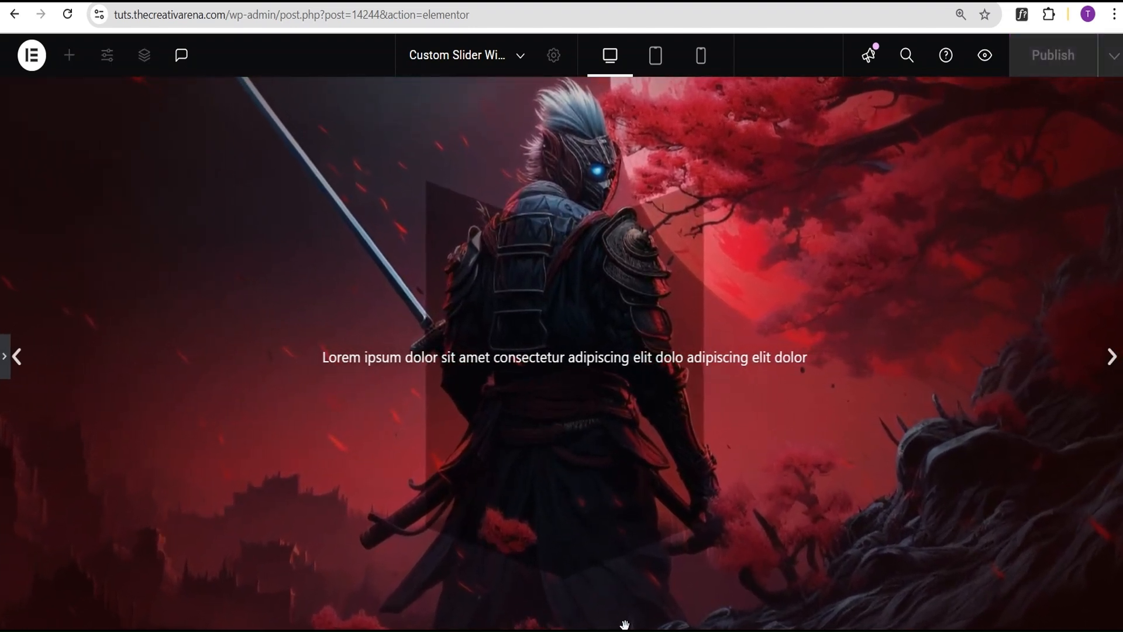
pyautogui.click(6, 369)
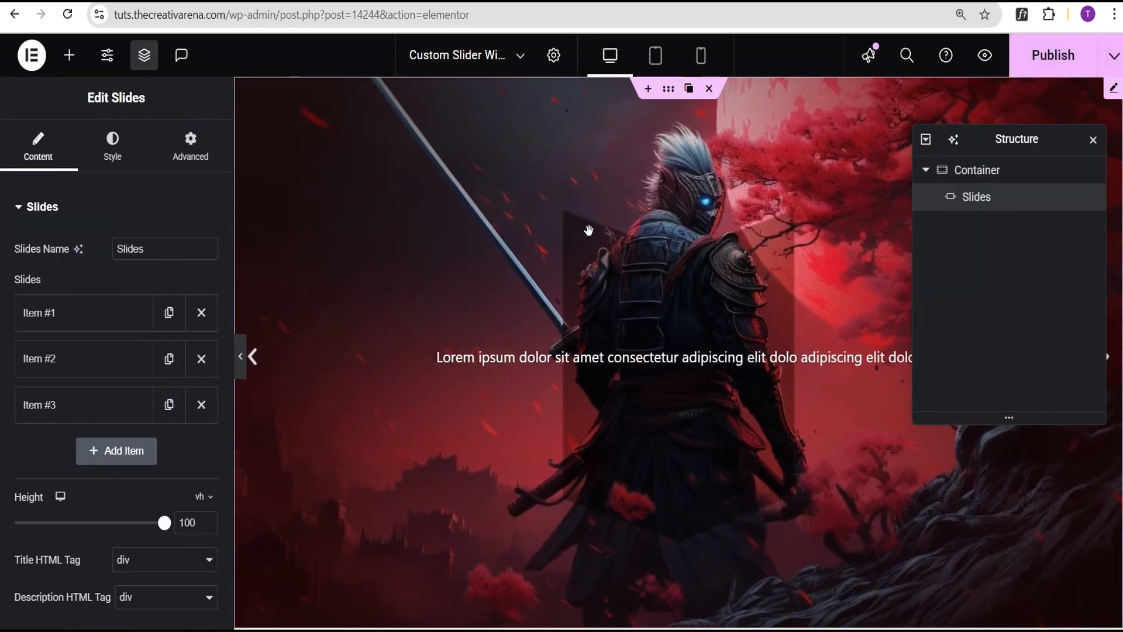
pyautogui.scroll(-2, 670, 606)
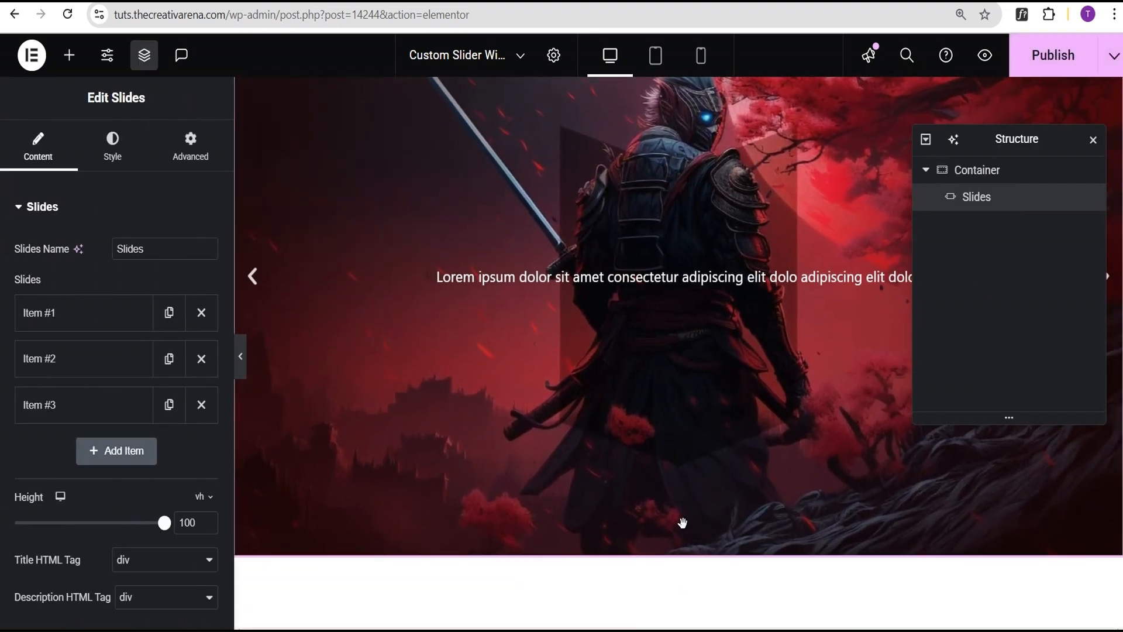
pyautogui.scroll(2, 683, 521)
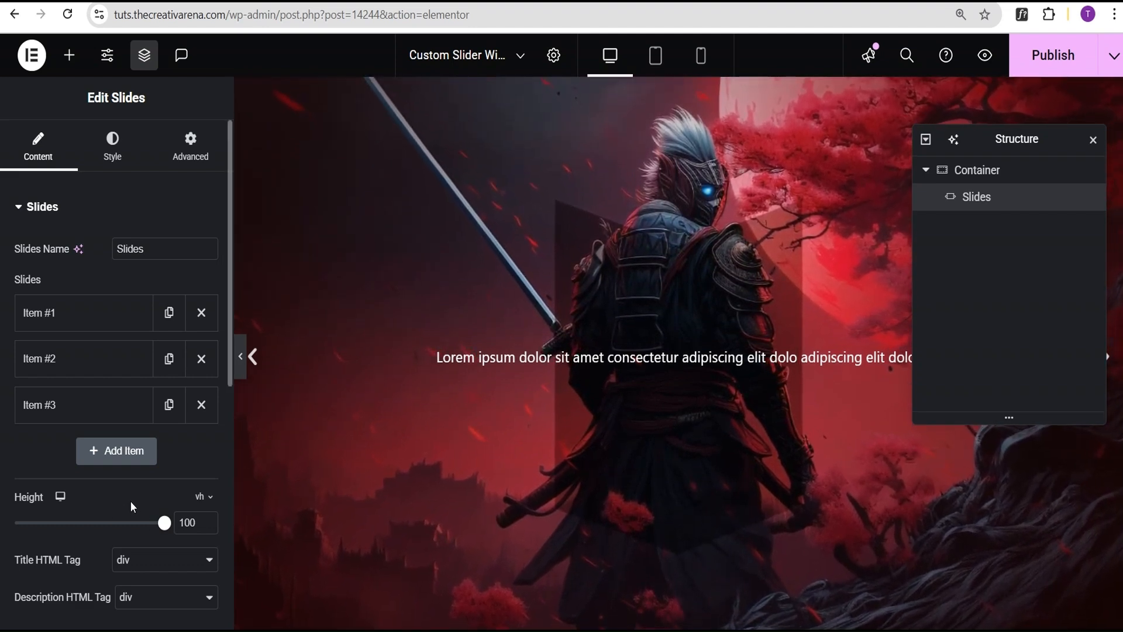
pyautogui.scroll(-3, 104, 484)
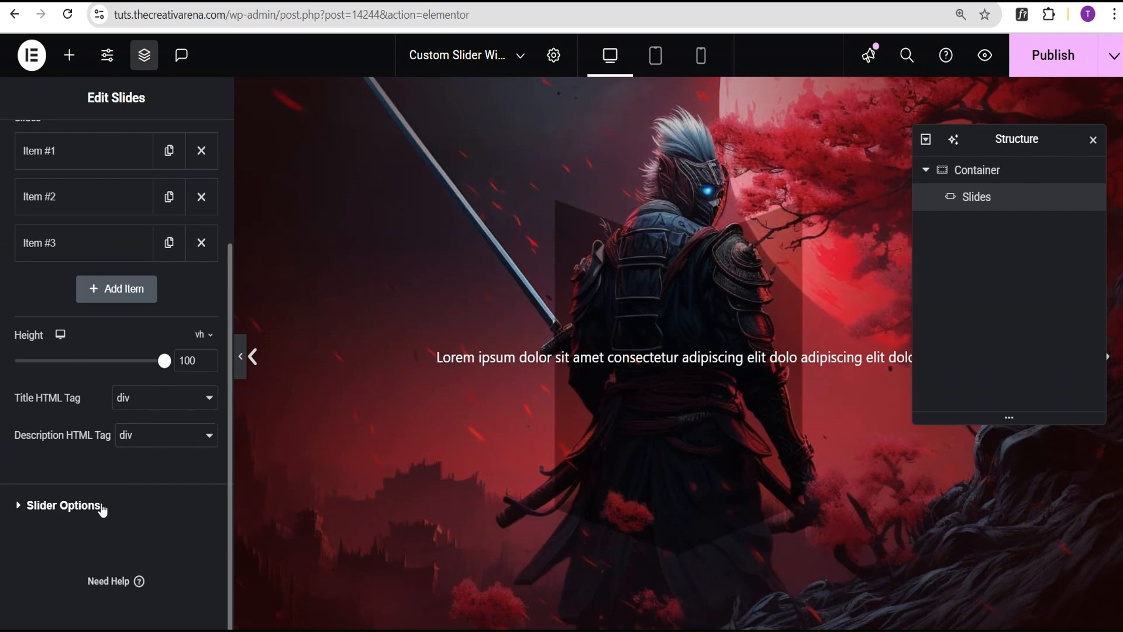
# - Set the slider's navigation to Dots and its transition to Fade, and preview the result at full width without the editing panel
pyautogui.click(91, 507)
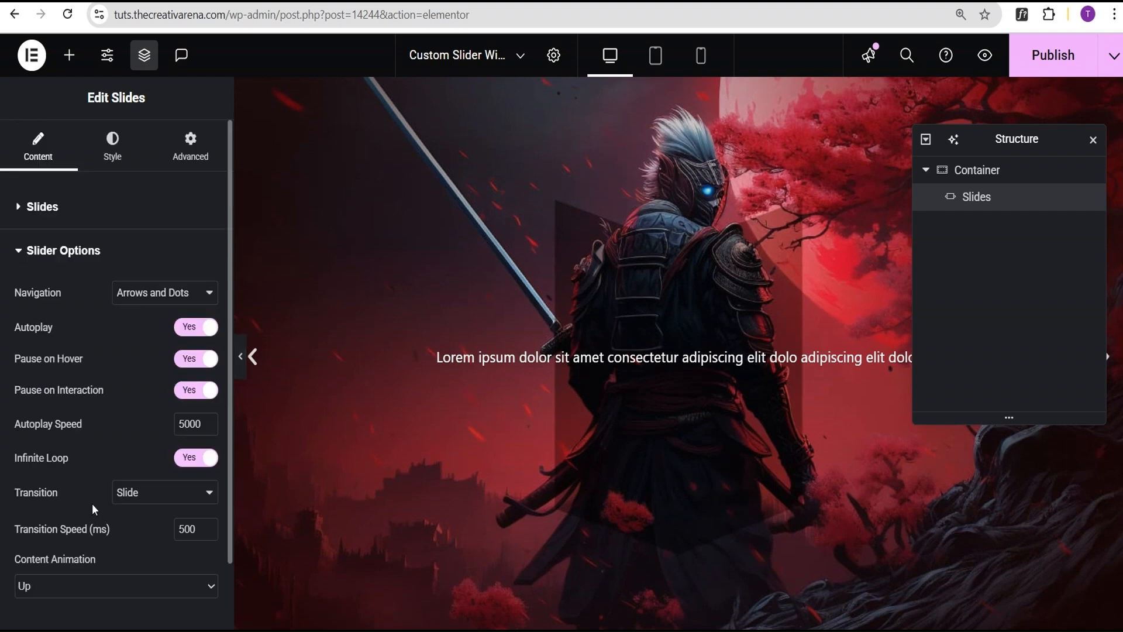
pyautogui.click(161, 296)
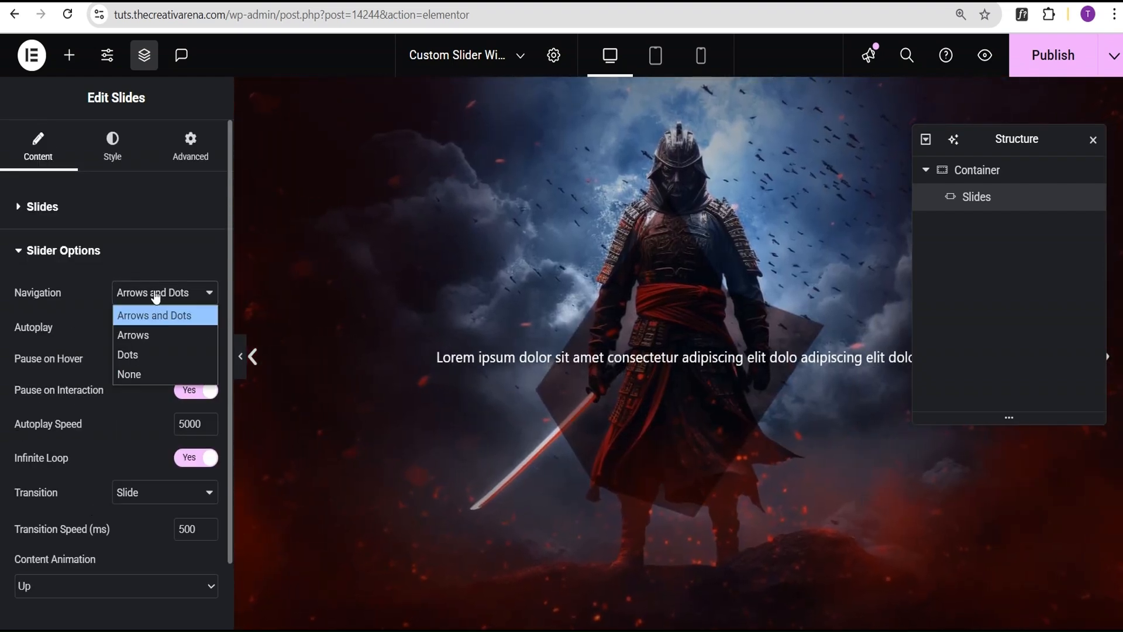
pyautogui.click(142, 349)
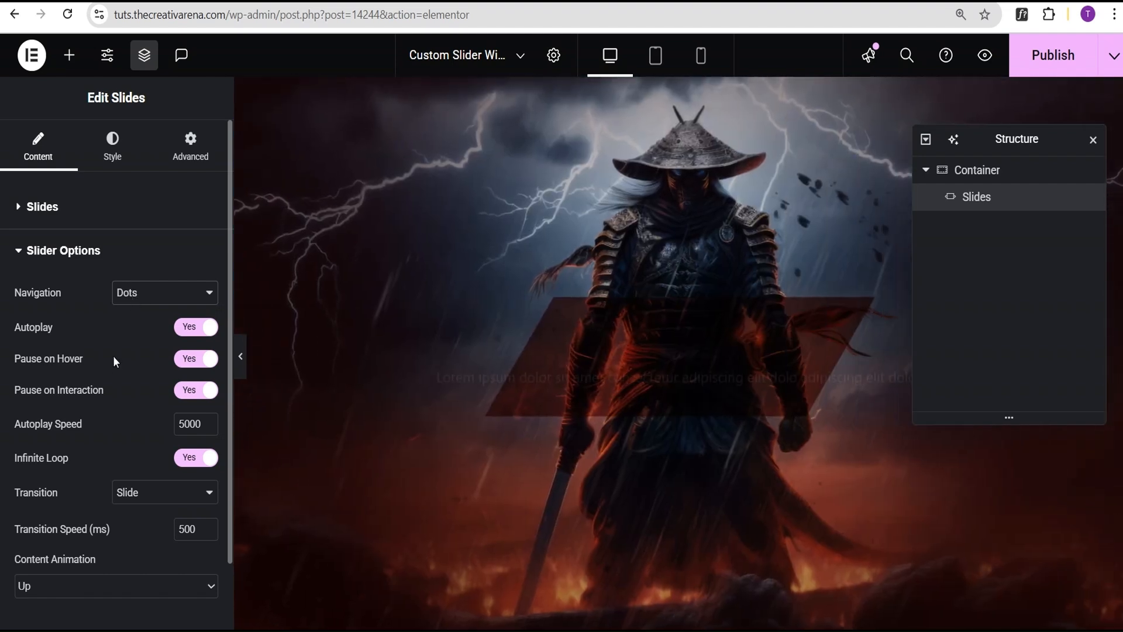
pyautogui.scroll(-2, 119, 386)
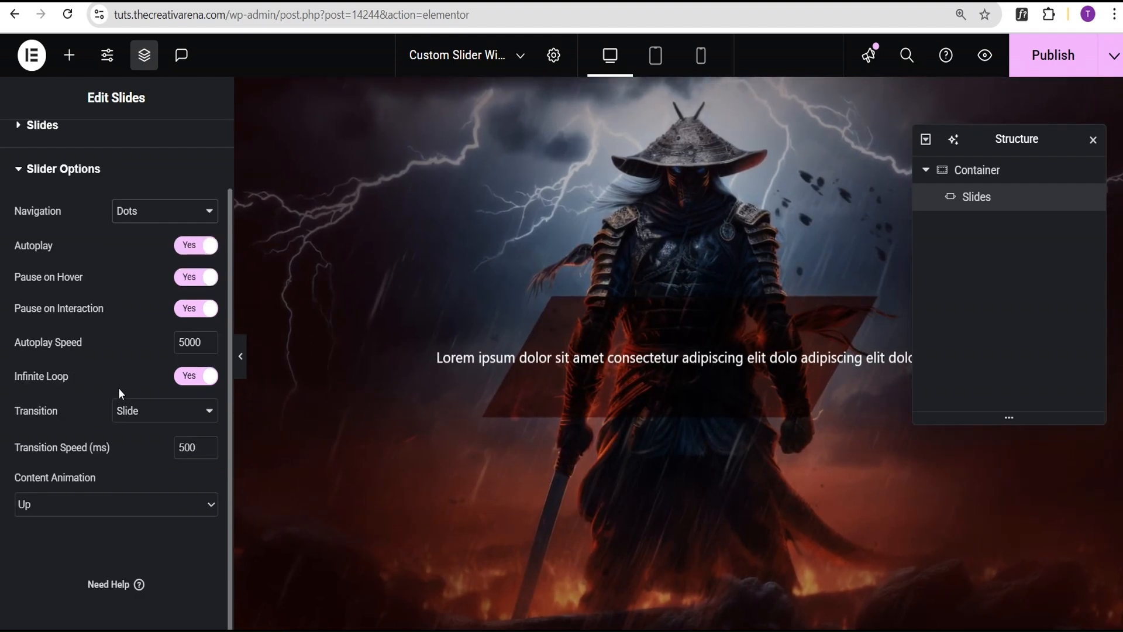
pyautogui.click(156, 414)
pyautogui.click(139, 452)
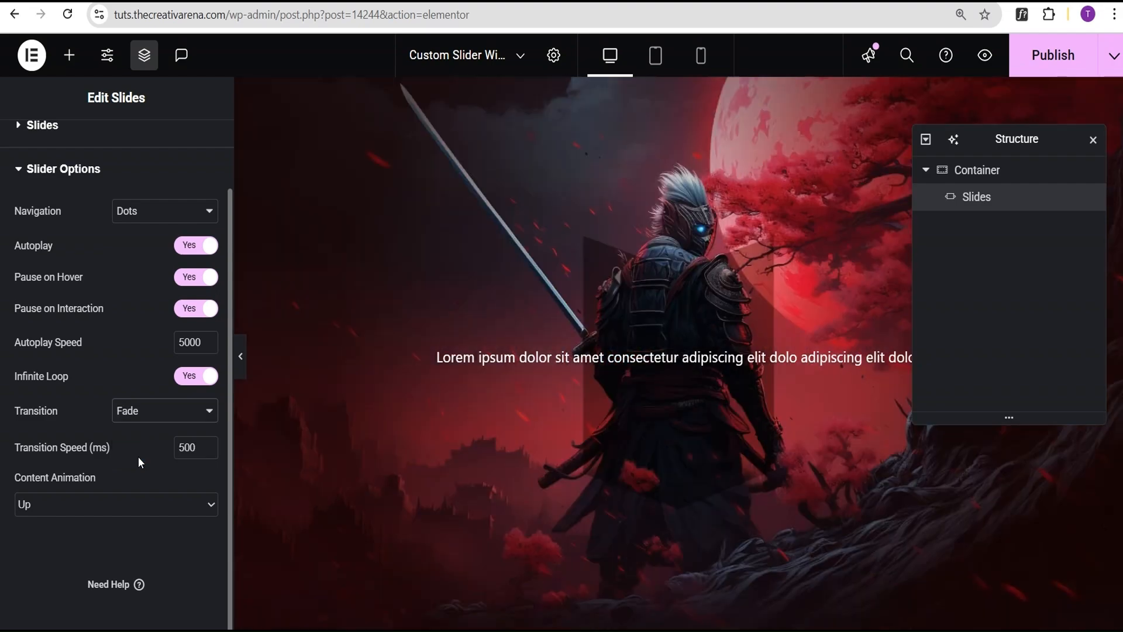
pyautogui.click(240, 363)
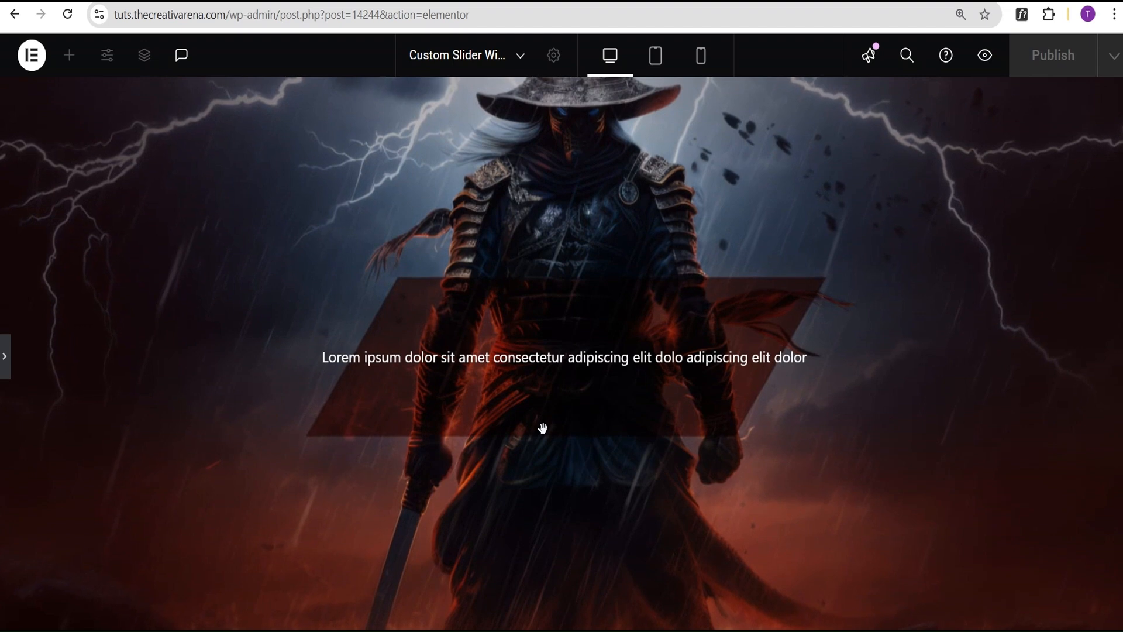
pyautogui.click(7, 363)
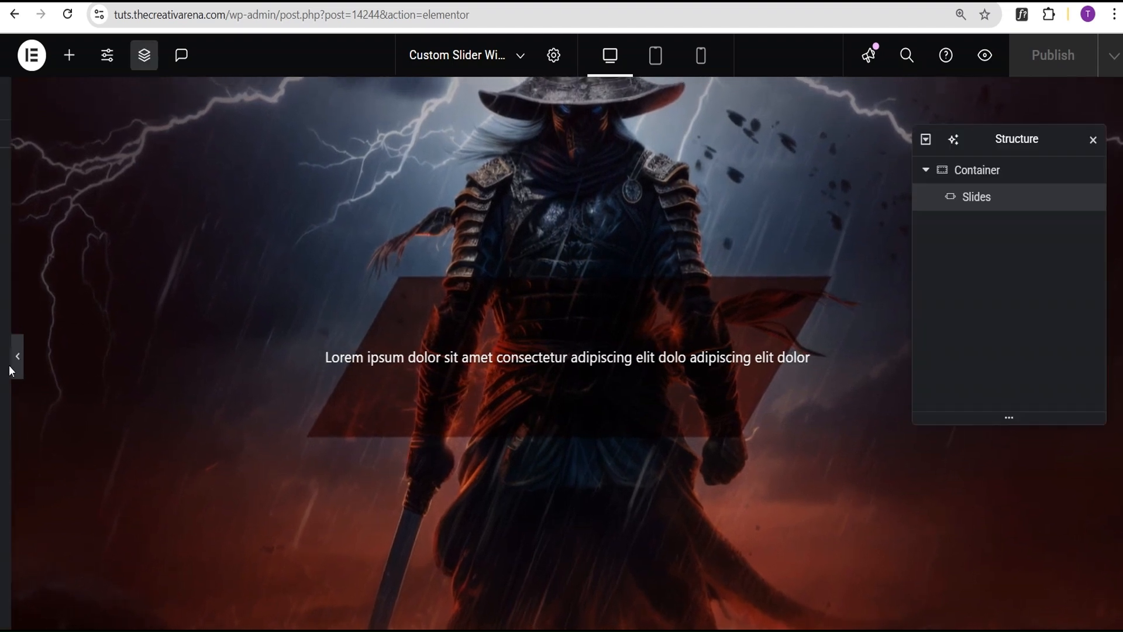
# - Set the content width of the slides to 35% in the widget's styling
pyautogui.scroll(2, 82, 328)
pyautogui.click(117, 153)
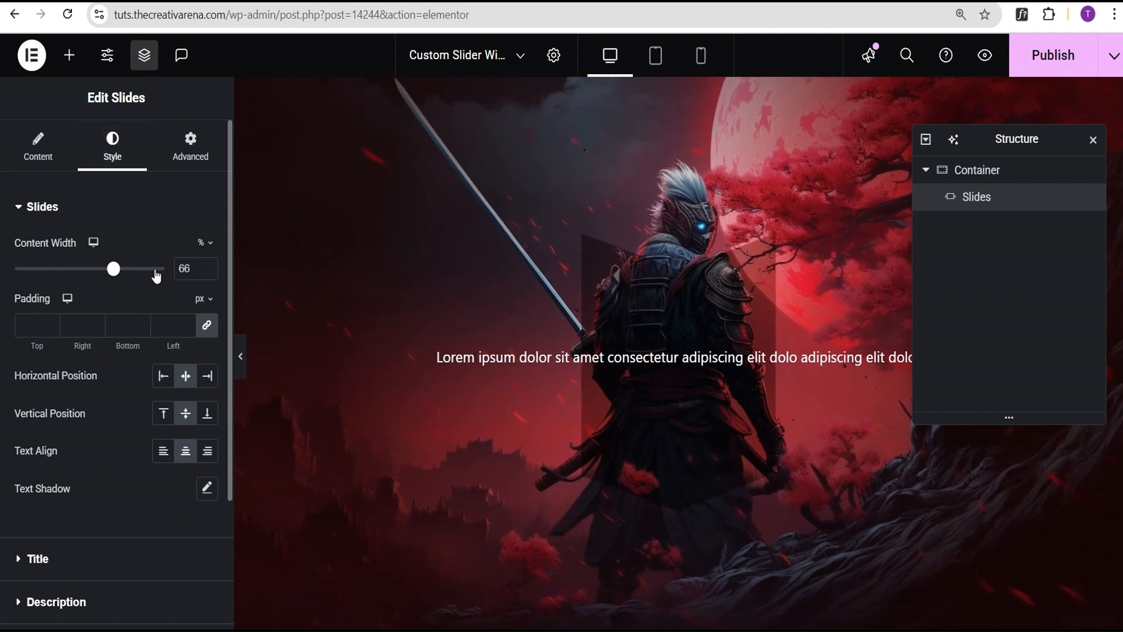
pyautogui.doubleClick(192, 267)
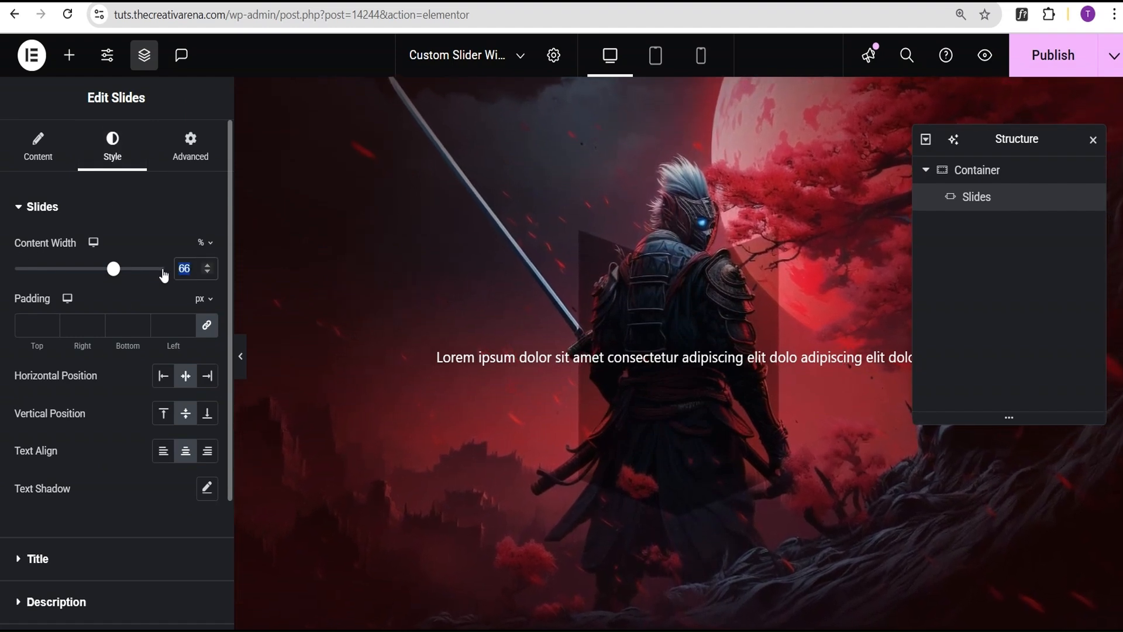
pyautogui.write('35')
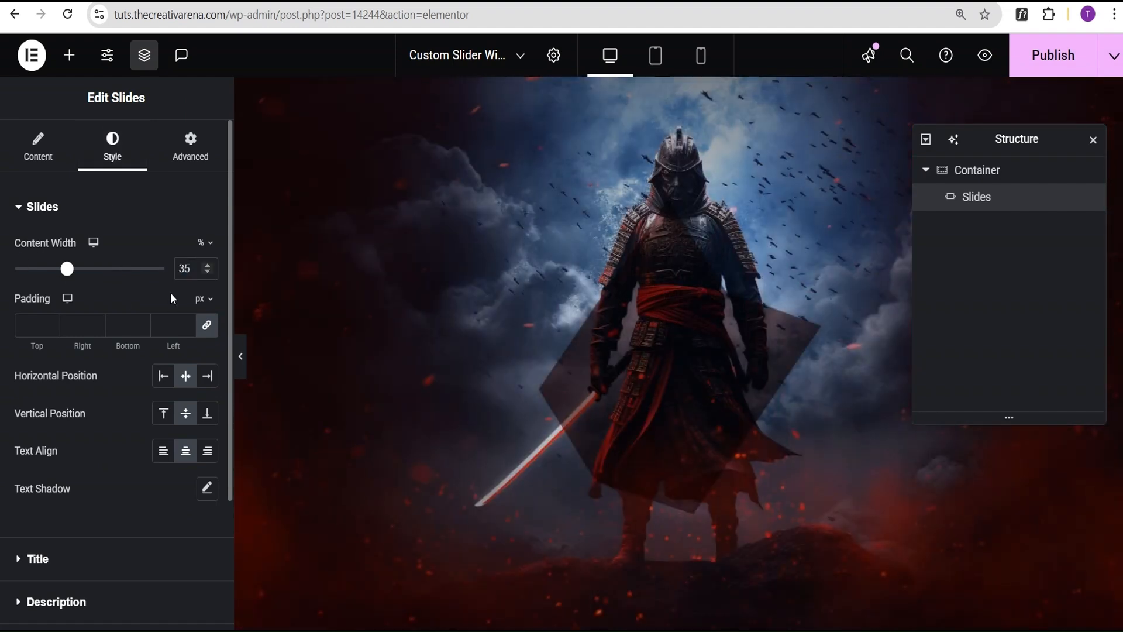
# - Unlink the slides' padding, set only the bottom padding to 150 px, and position the content vertically at the bottom
pyautogui.click(209, 328)
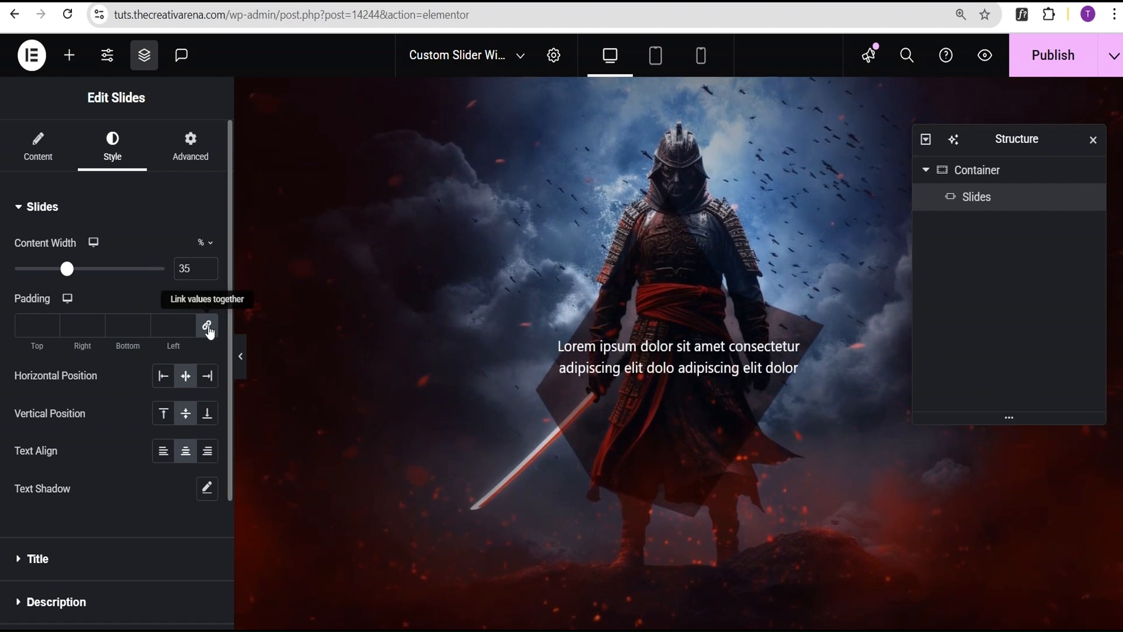
pyautogui.doubleClick(120, 323)
pyautogui.write('150')
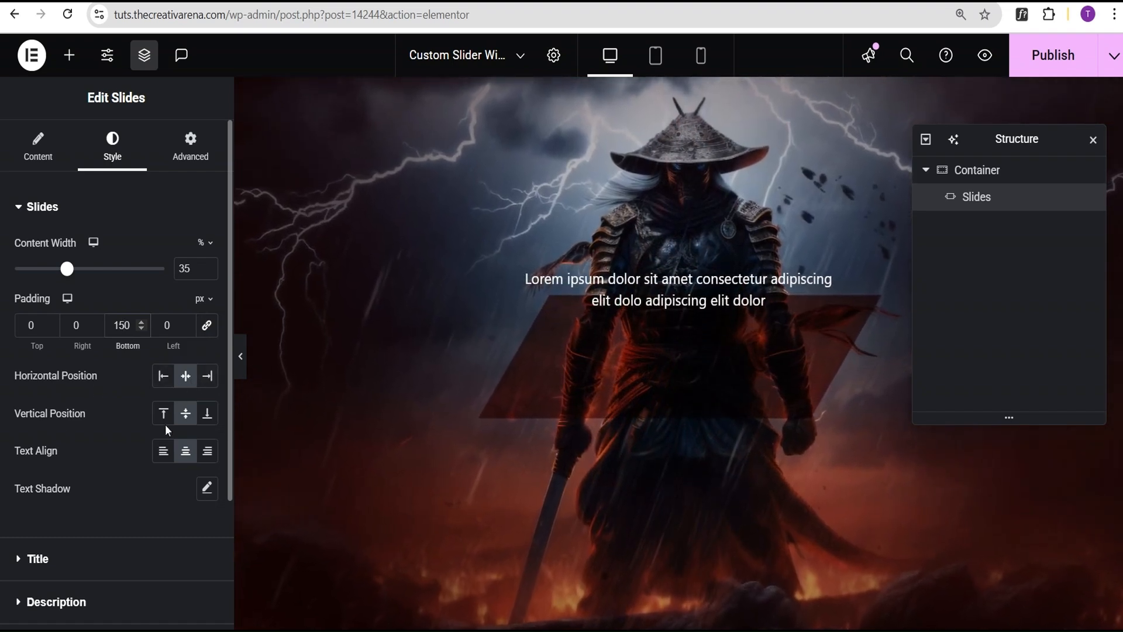
pyautogui.click(207, 420)
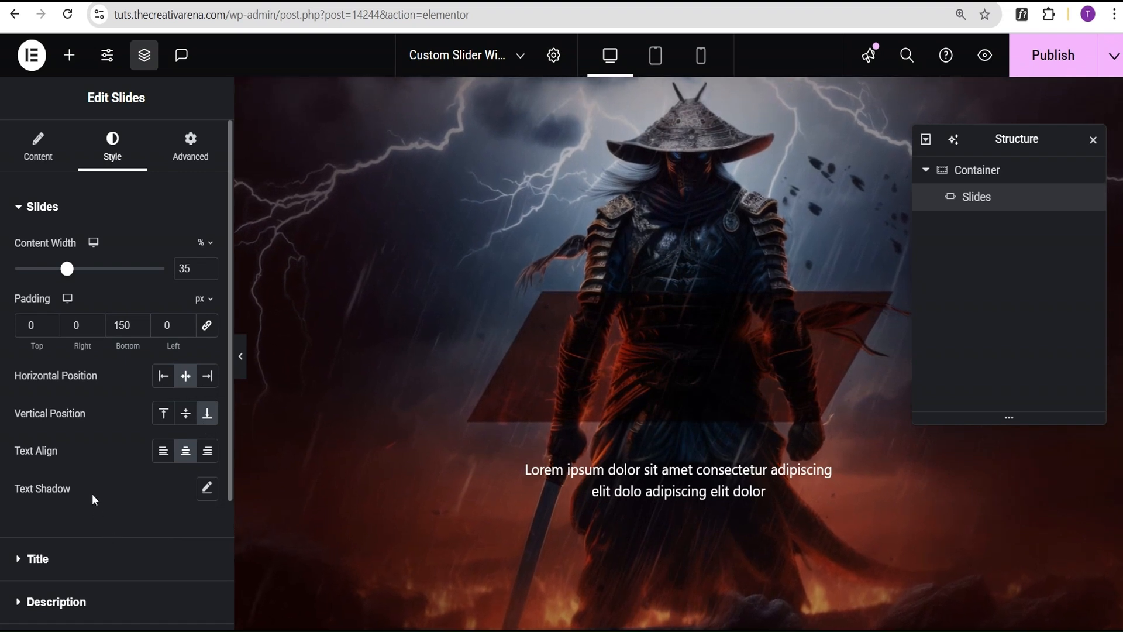
# - Set the slide title's typography to the Aclonica font family
pyautogui.scroll(-1, 89, 475)
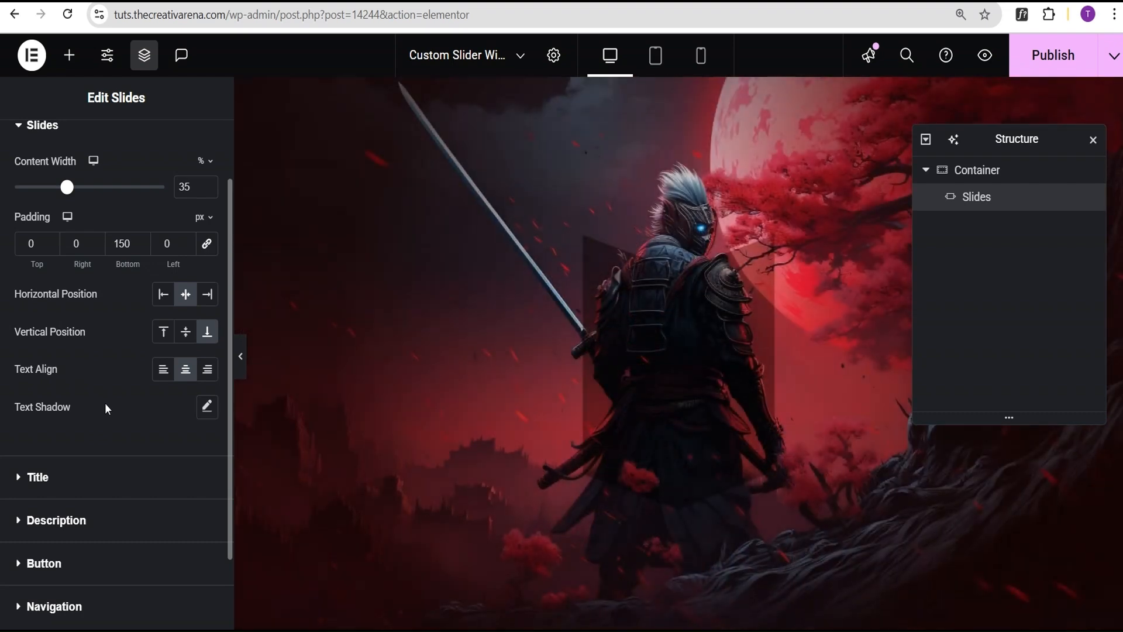
pyautogui.click(50, 481)
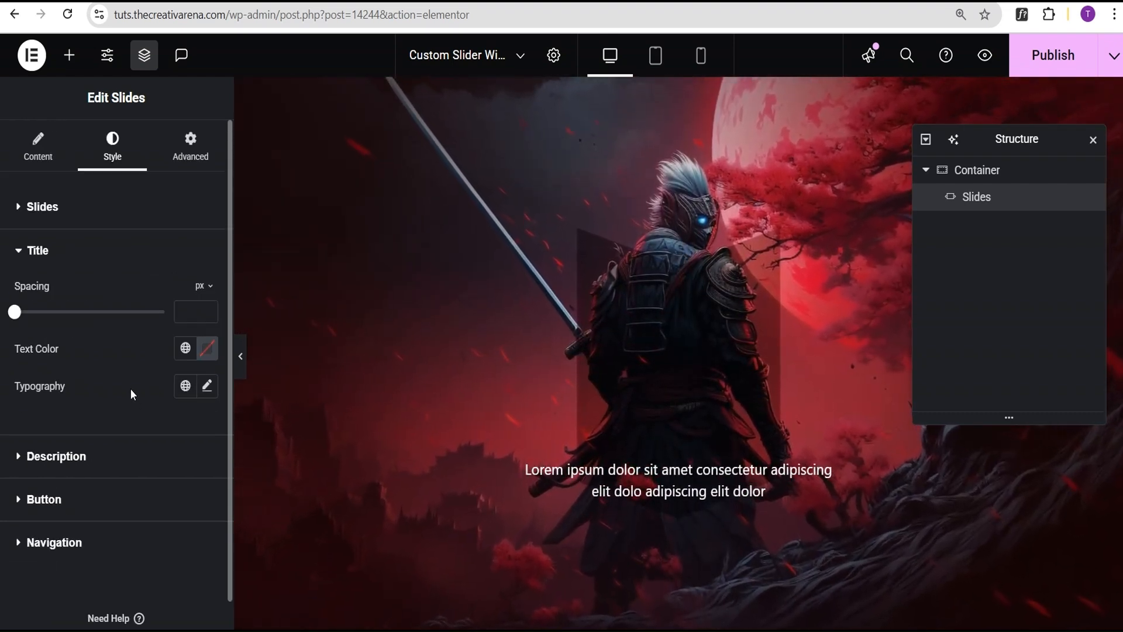
pyautogui.click(207, 387)
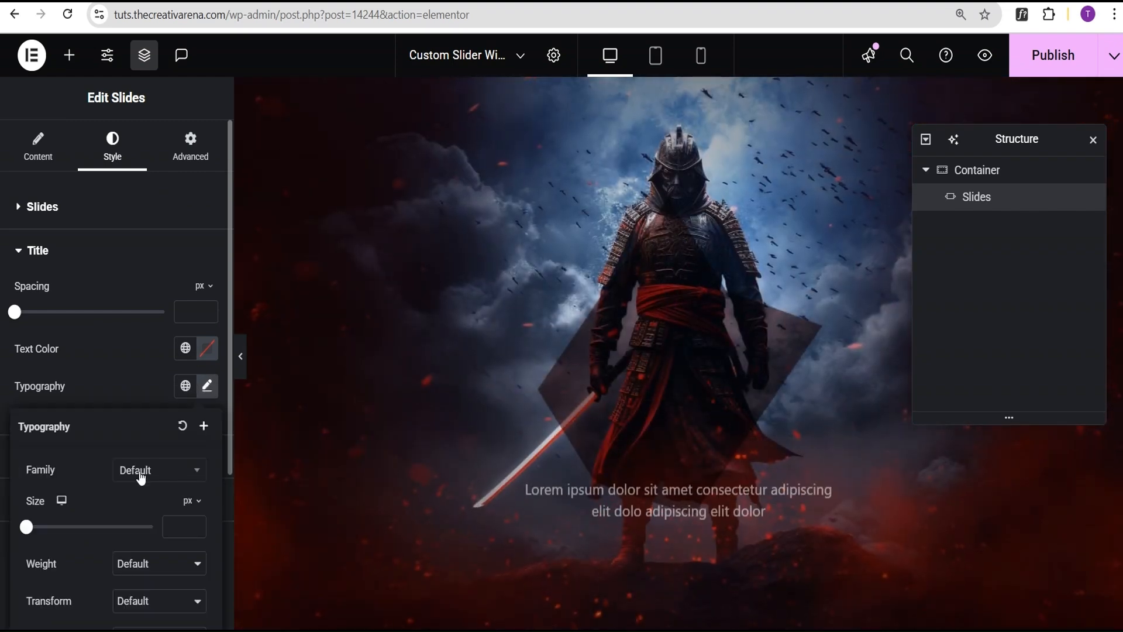
pyautogui.click(138, 471)
pyautogui.write('al')
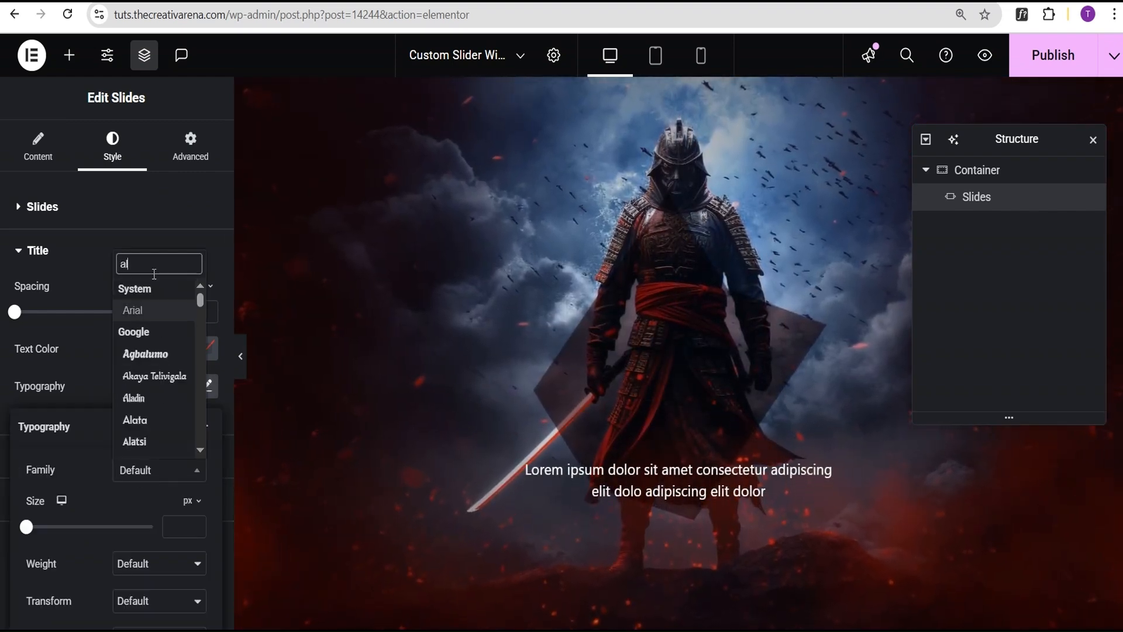
pyautogui.press('BackSpace')
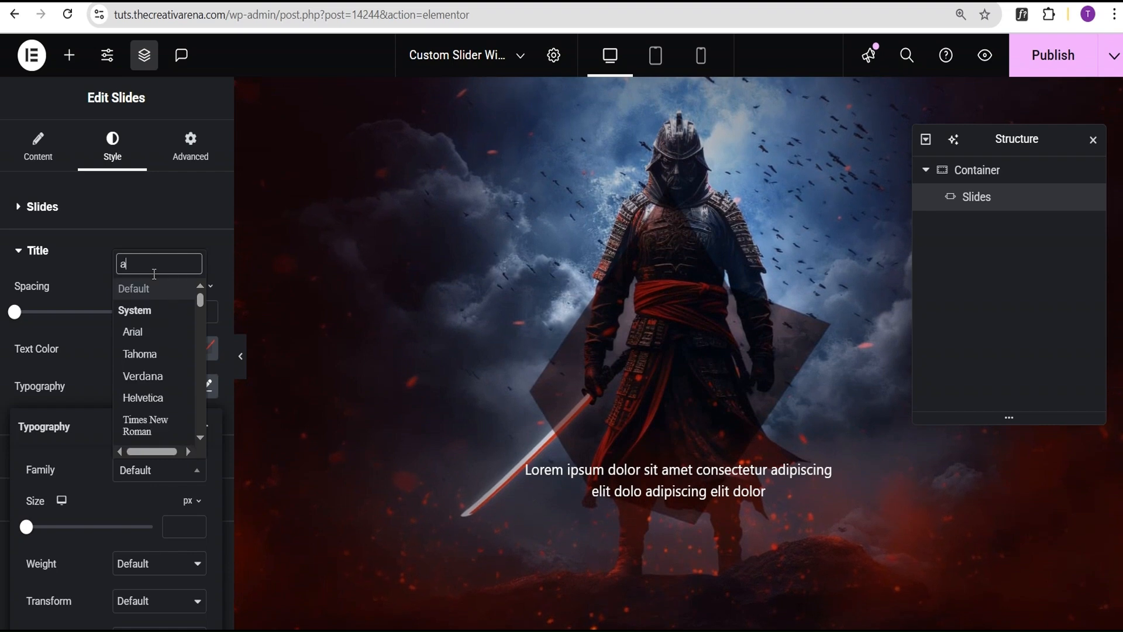
pyautogui.write('clo')
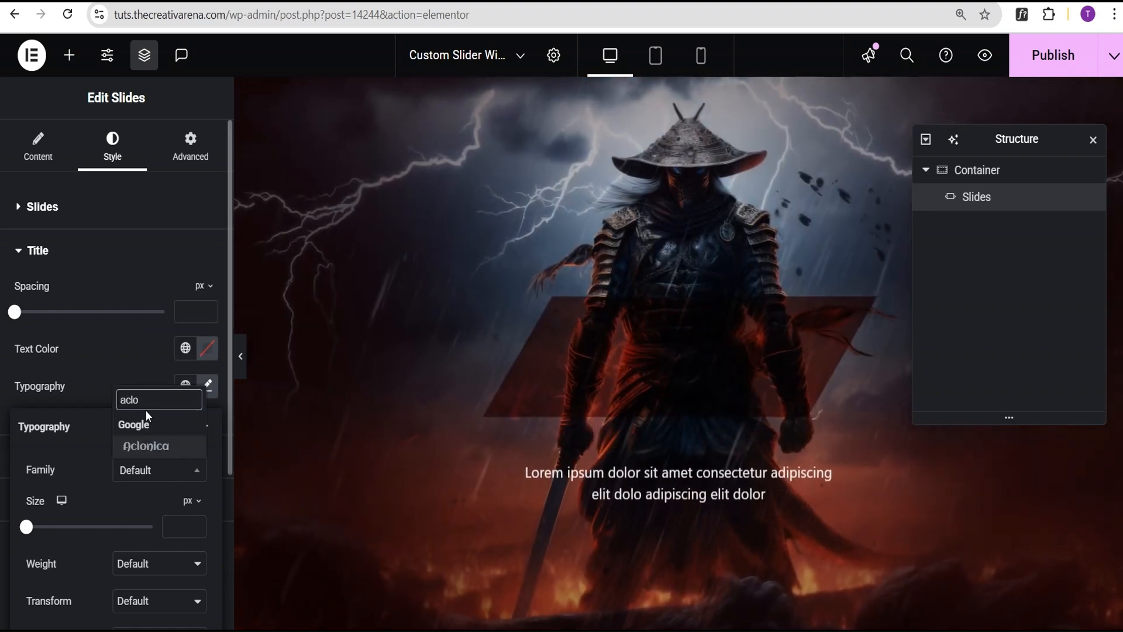
pyautogui.click(147, 446)
pyautogui.click(134, 385)
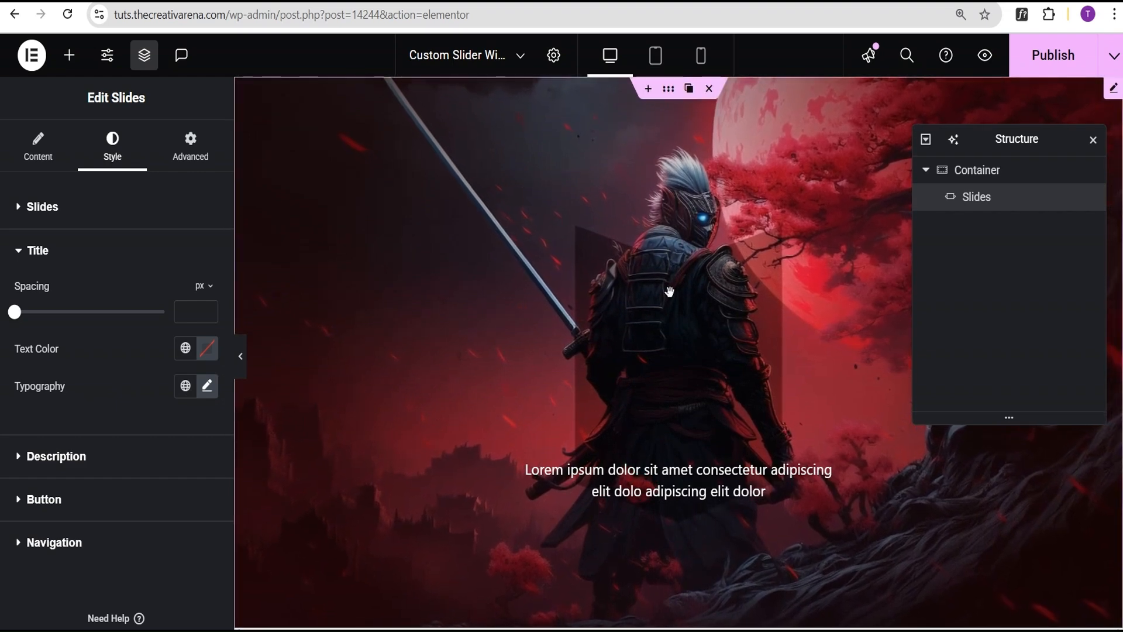
# - For the tablet portrait layout, set the slides' unlinked bottom padding to 80 px and the content width to 45%
pyautogui.click(653, 57)
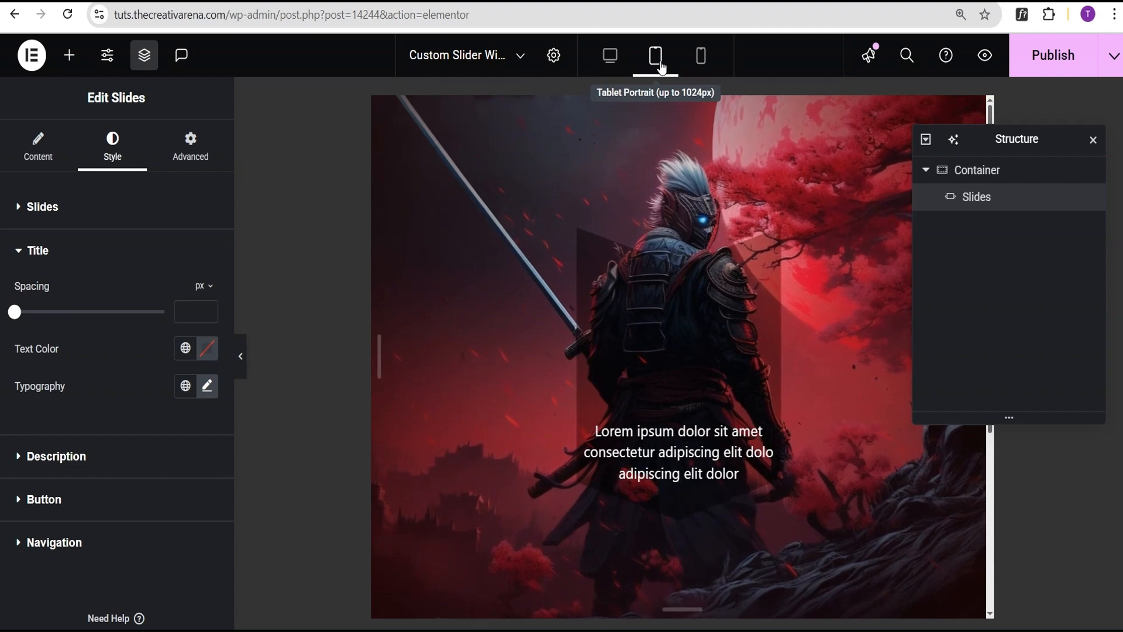
pyautogui.click(93, 218)
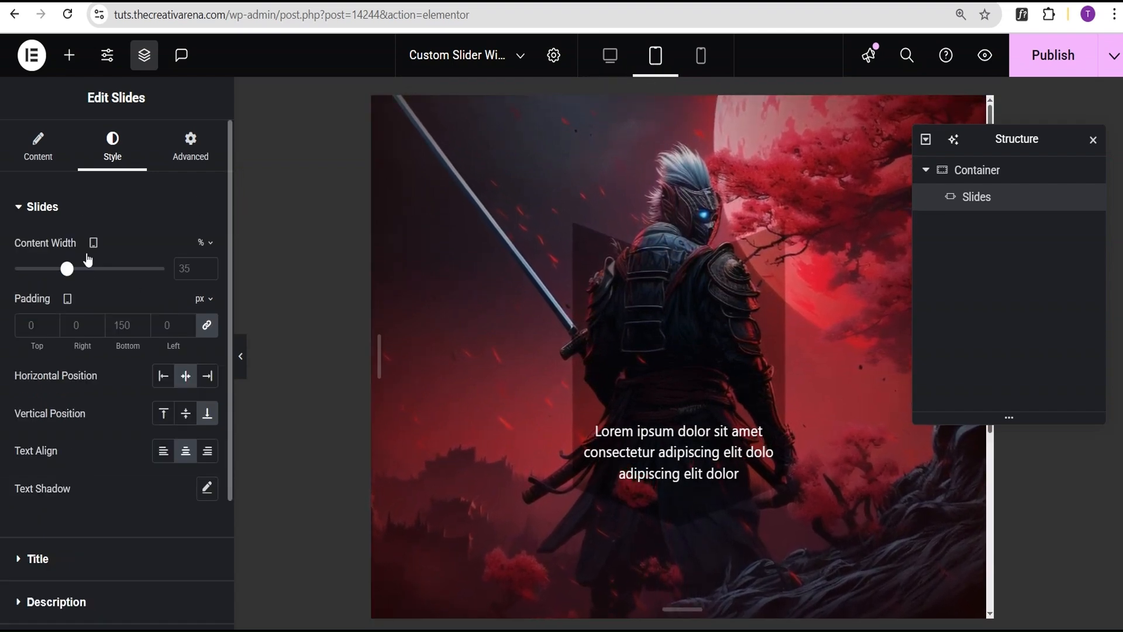
pyautogui.click(207, 330)
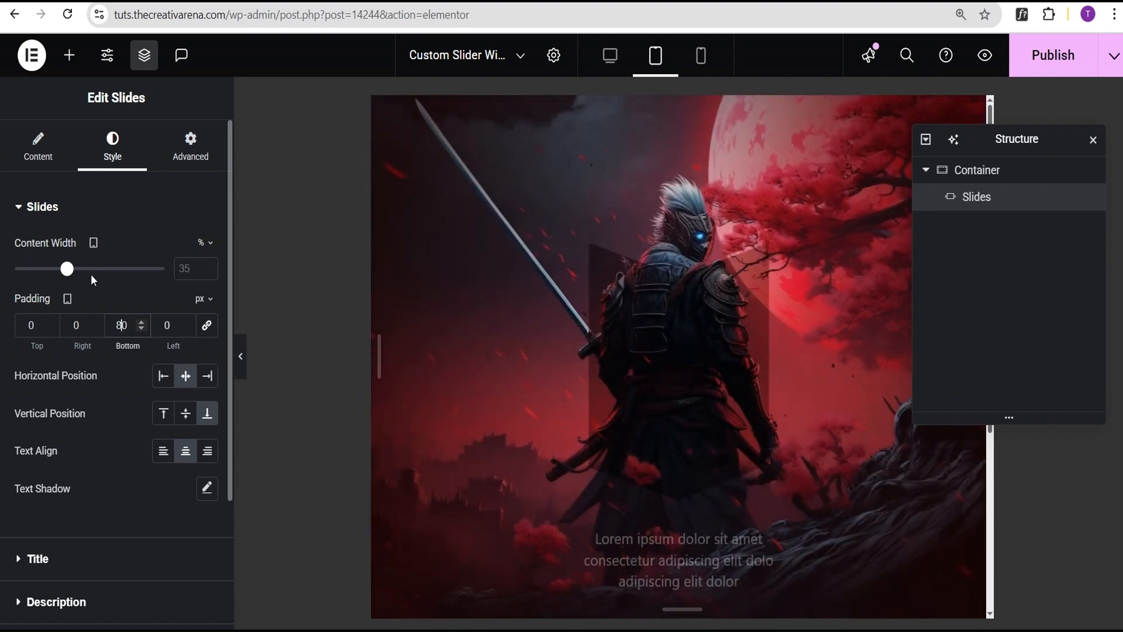
pyautogui.click(192, 268)
pyautogui.write('45')
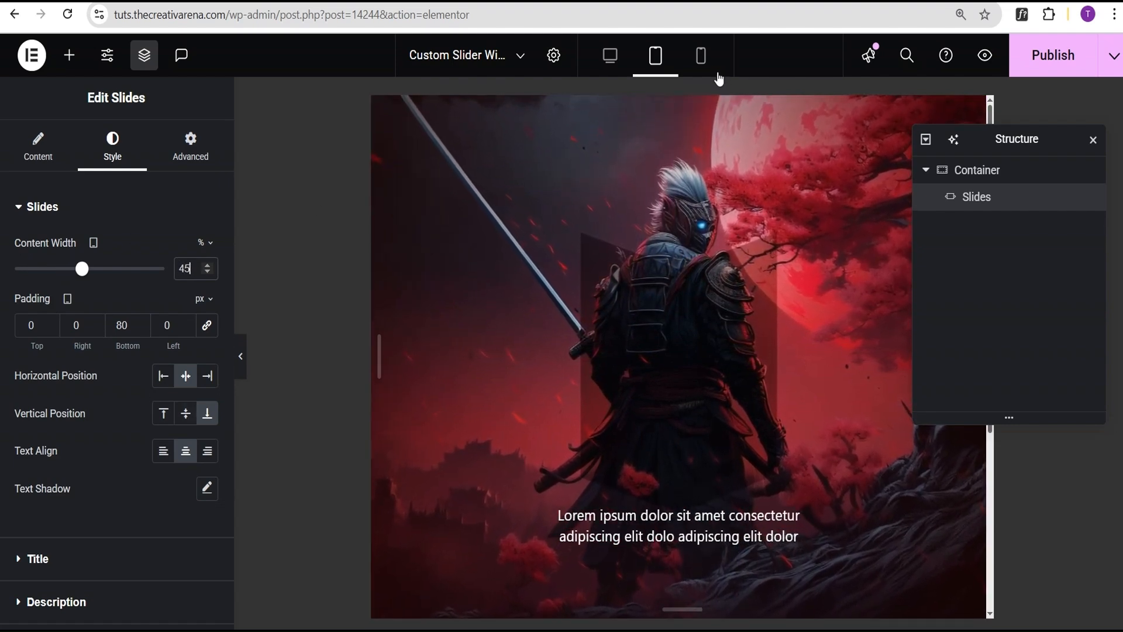
# - For the mobile layout, set the slides' content width to 75% and the unlinked bottom padding to 40 px
pyautogui.click(702, 59)
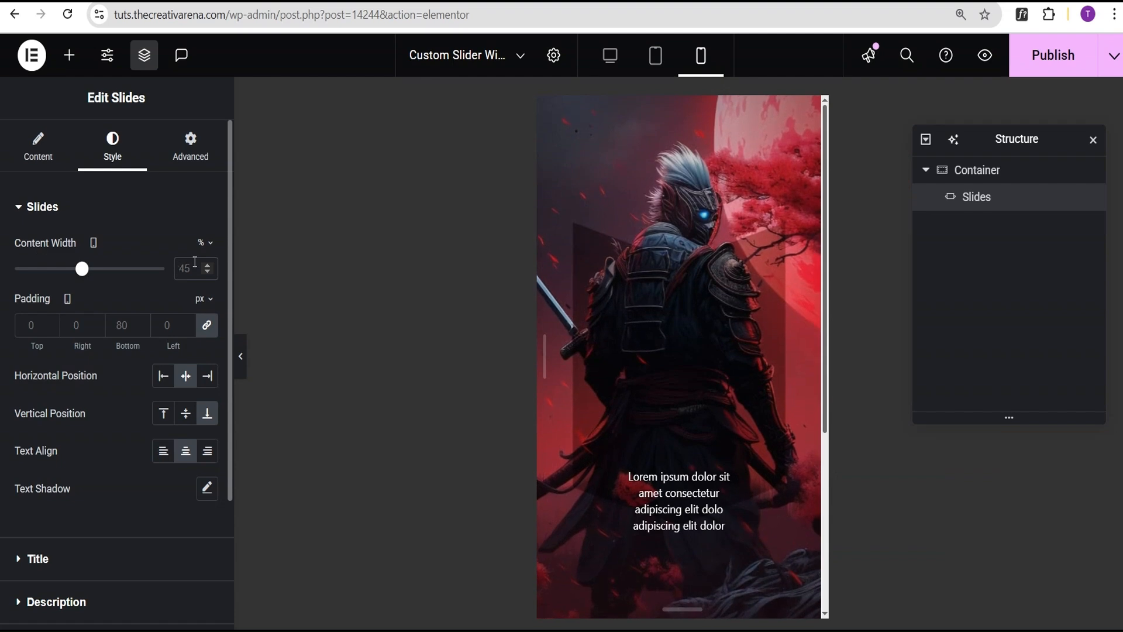
pyautogui.write('75')
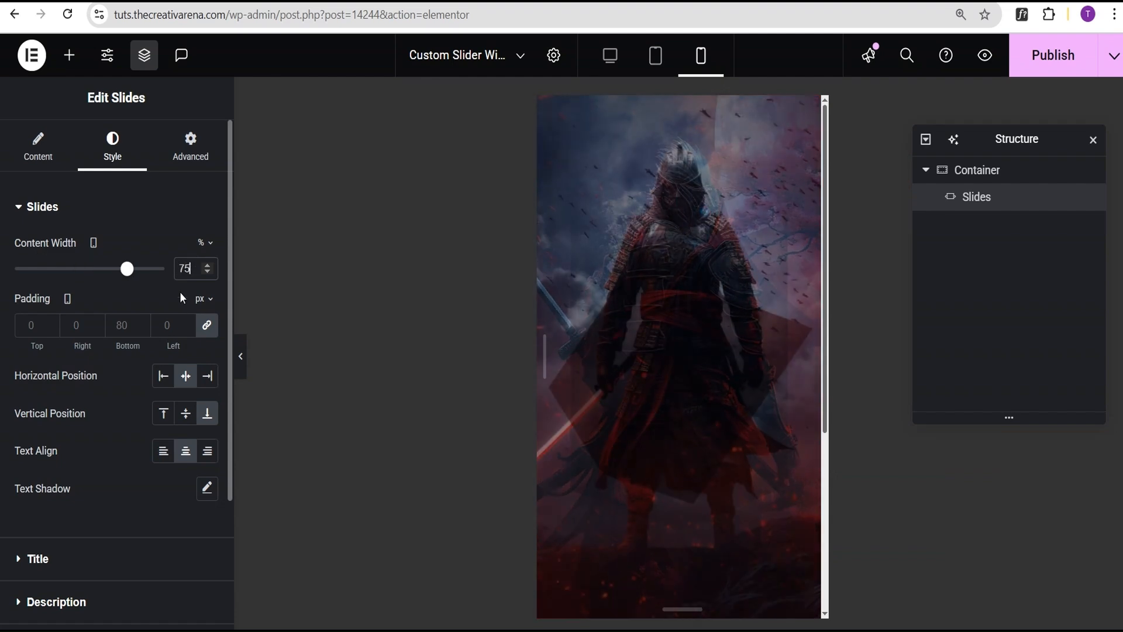
pyautogui.click(207, 326)
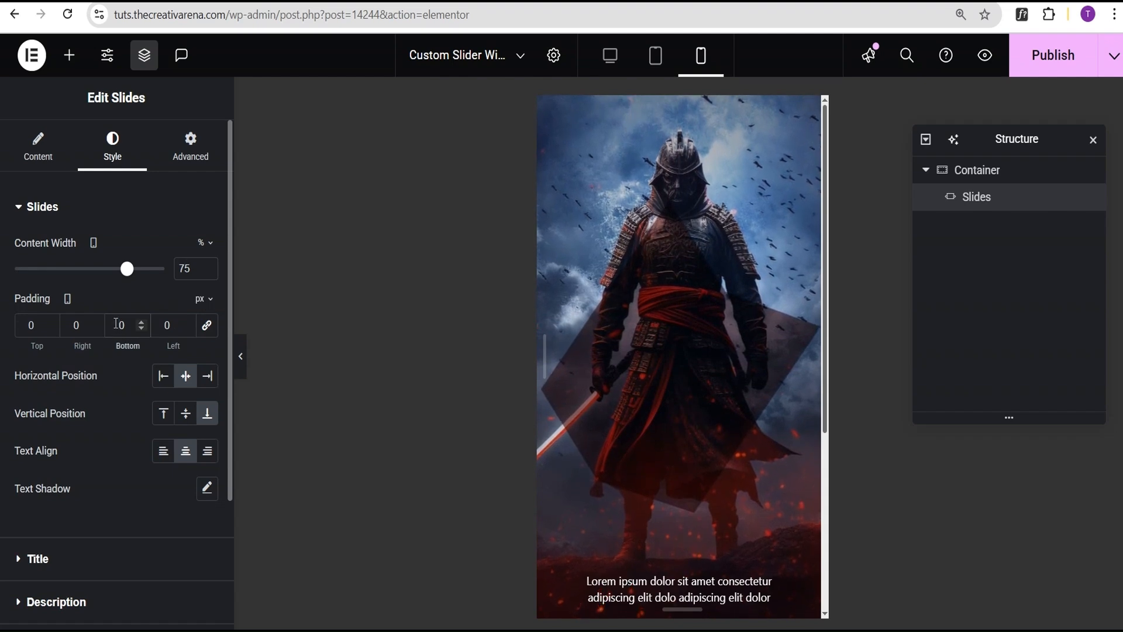
pyautogui.write('4')
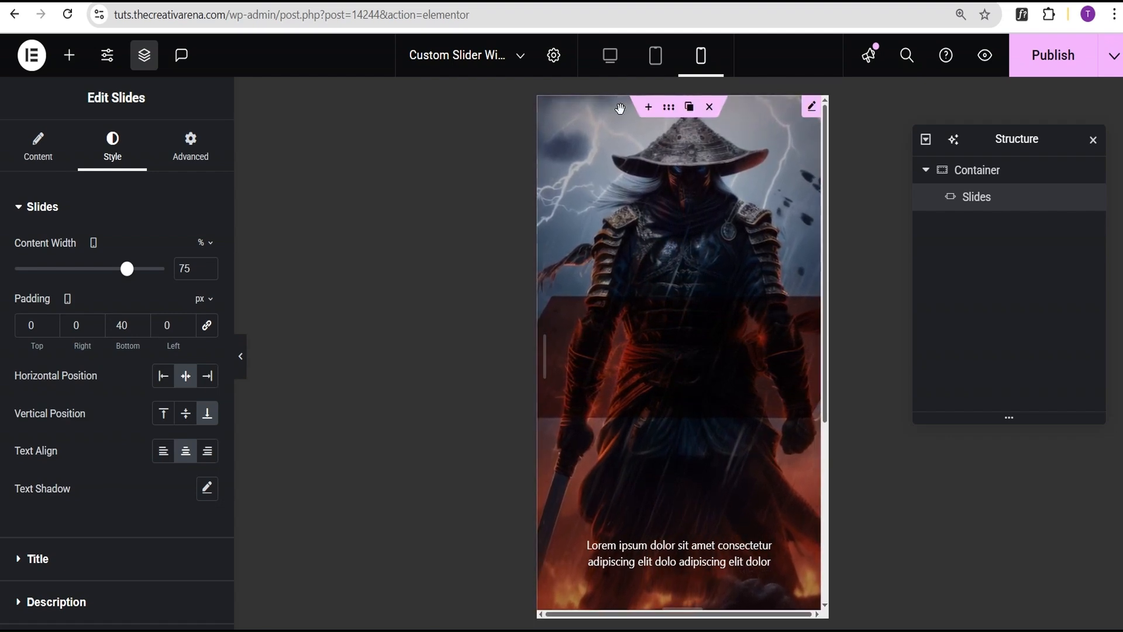
# - Return to the desktop layout and open the Slides widget's Custom CSS editor
pyautogui.click(610, 56)
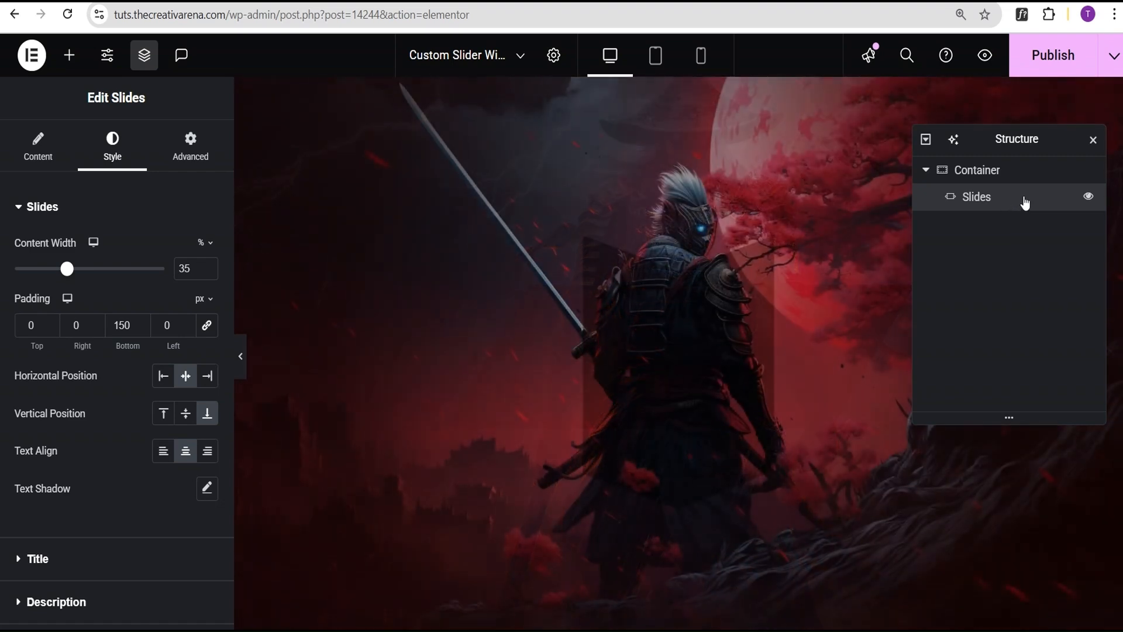
pyautogui.click(193, 150)
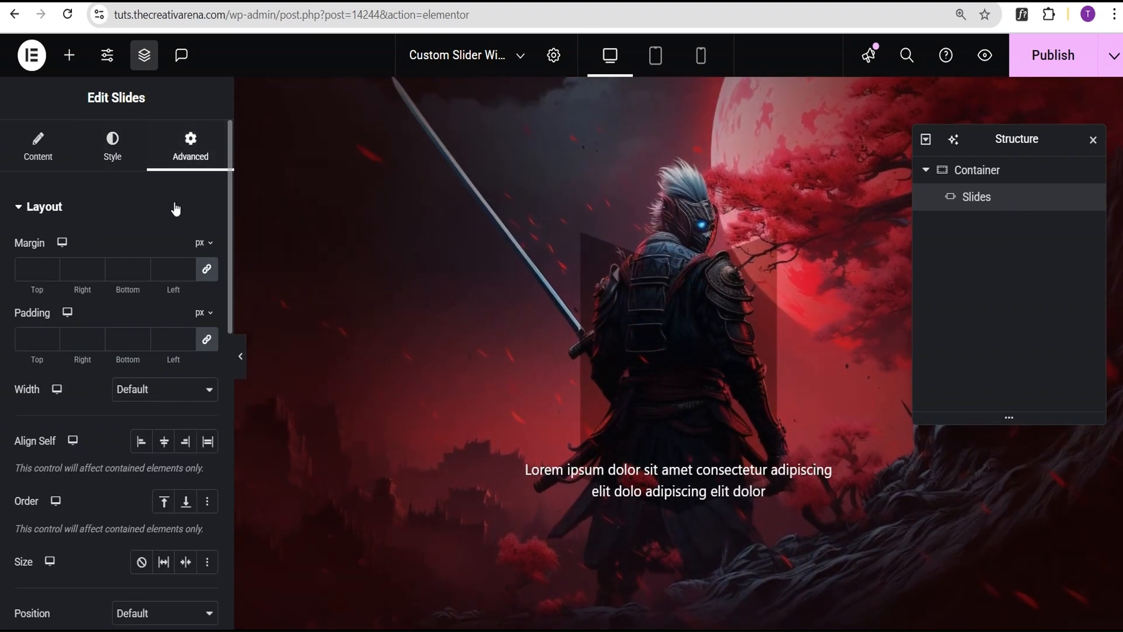
pyautogui.click(176, 208)
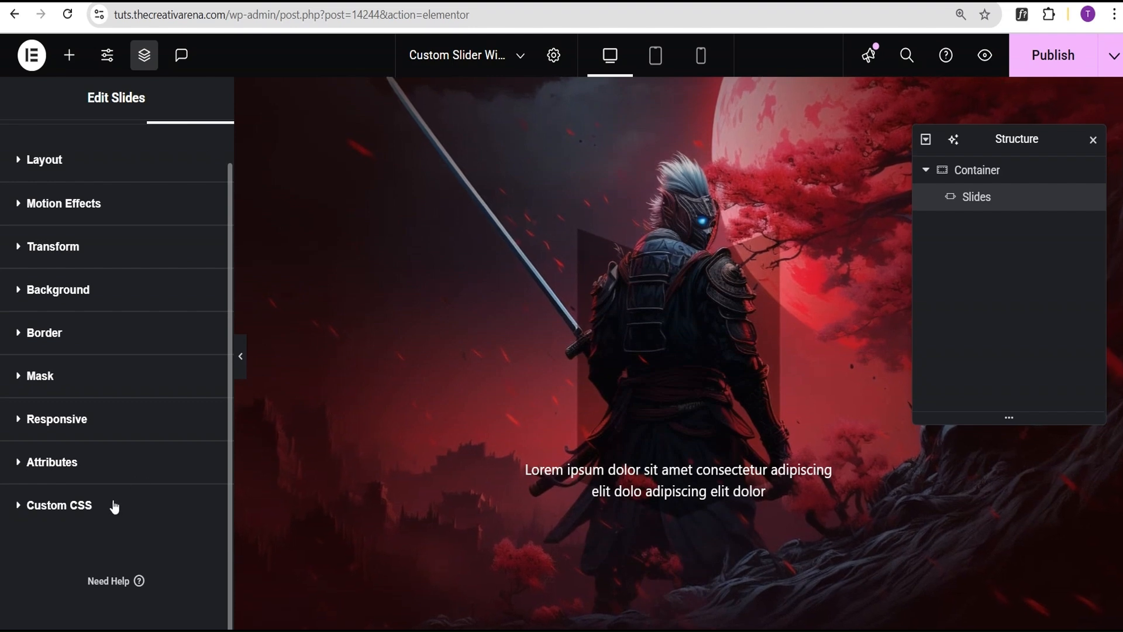
pyautogui.click(58, 552)
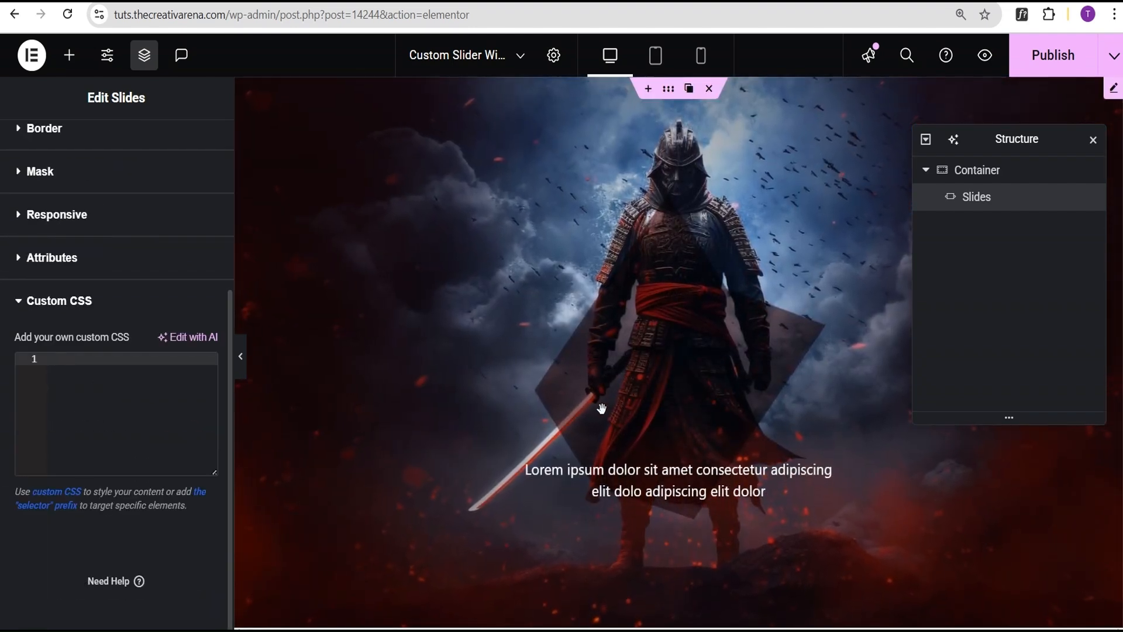
# - Switch to VS Code and copy all the CSS rules inside the style block of Custom Elmentor Slider Widget.html
pyautogui.hotkey('alt', 'Tab')
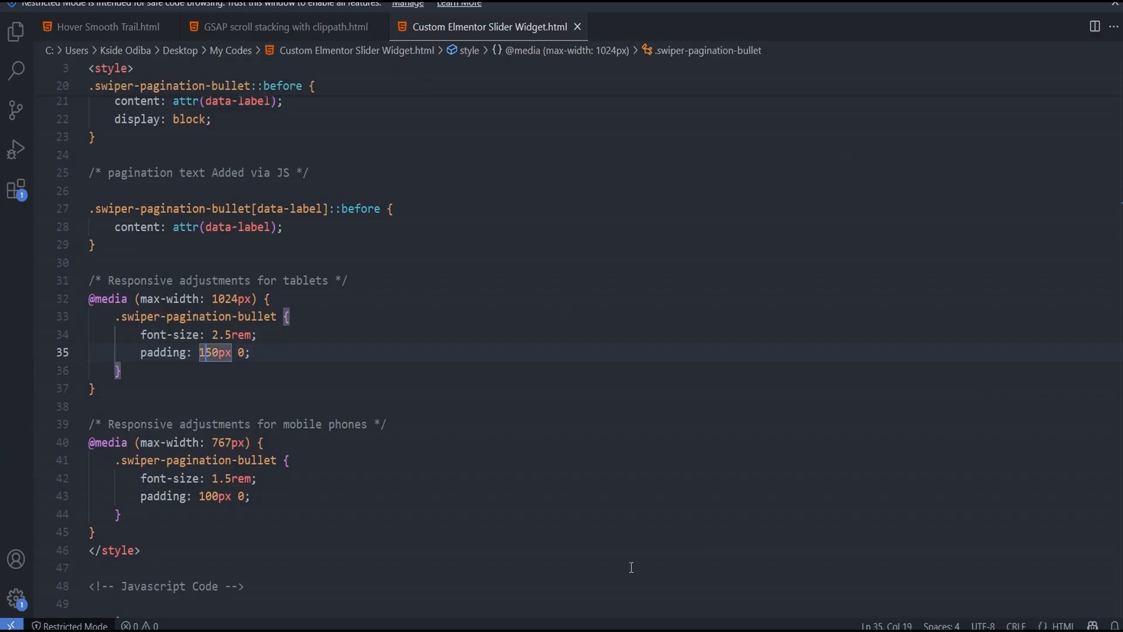
pyautogui.scroll(5, 349, 281)
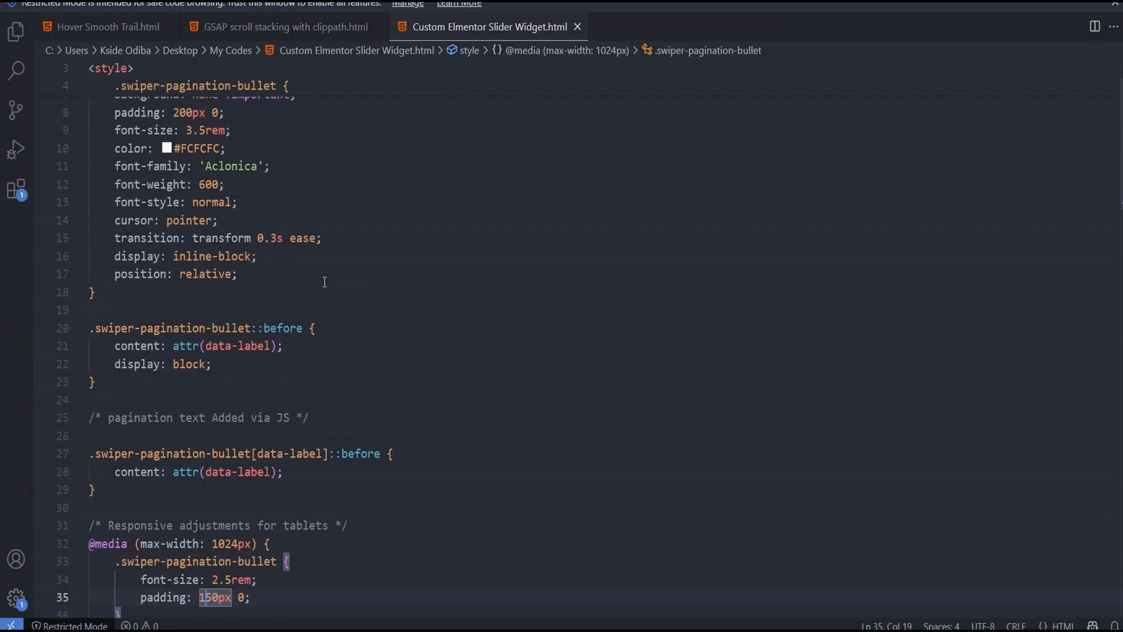
pyautogui.scroll(2, 325, 277)
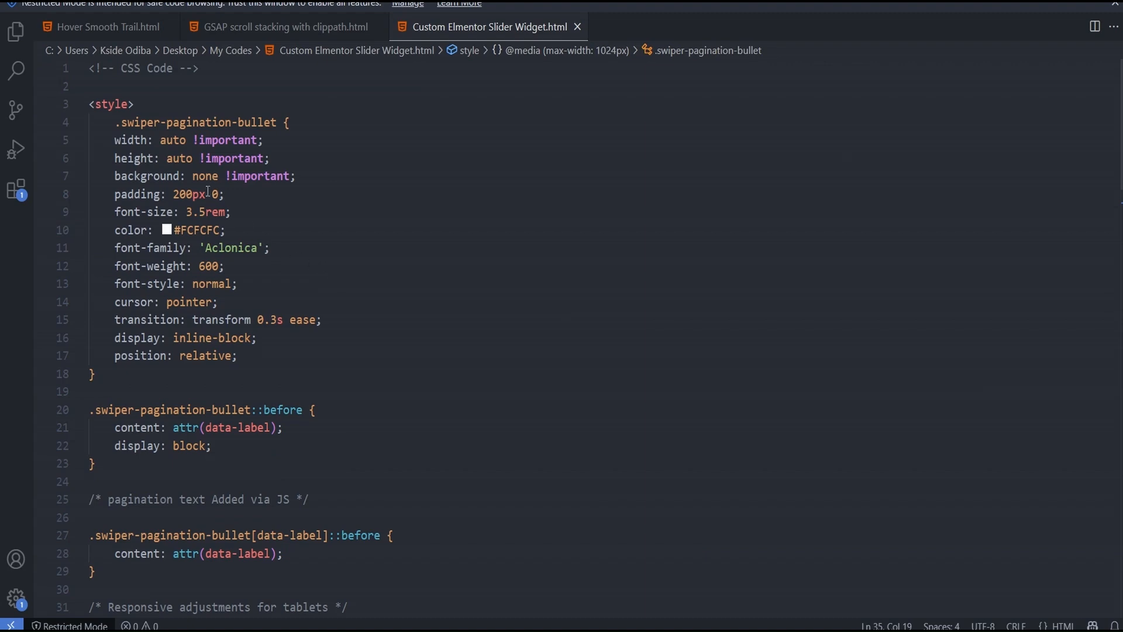
pyautogui.click(116, 122)
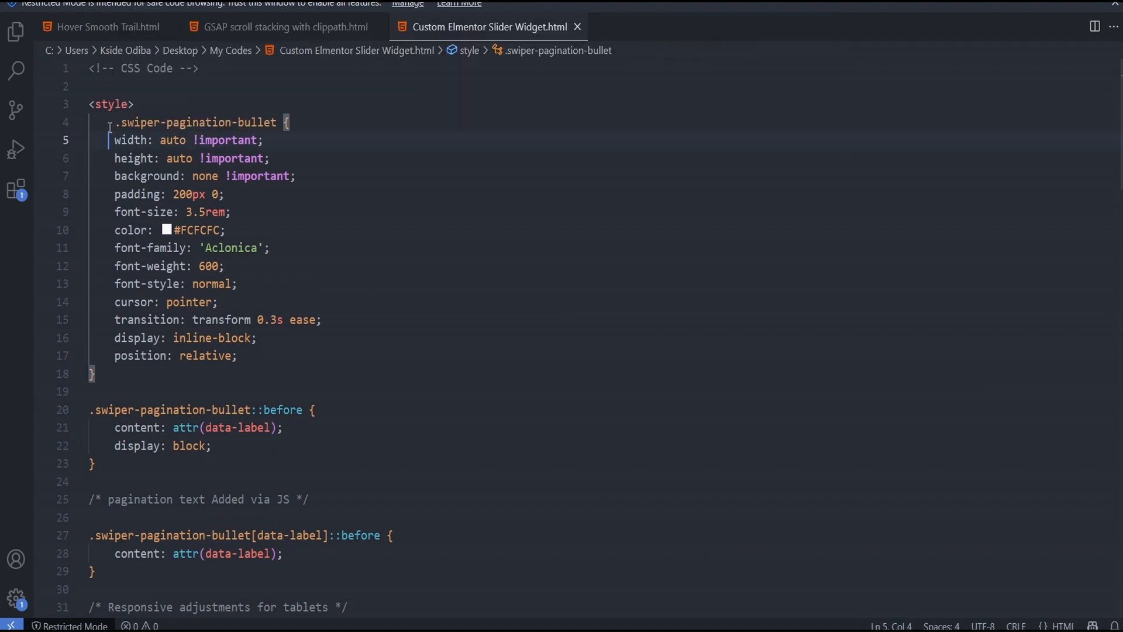
pyautogui.moveTo(116, 122); pyautogui.dragTo(120, 433)
pyautogui.scroll(-2, 181, 388)
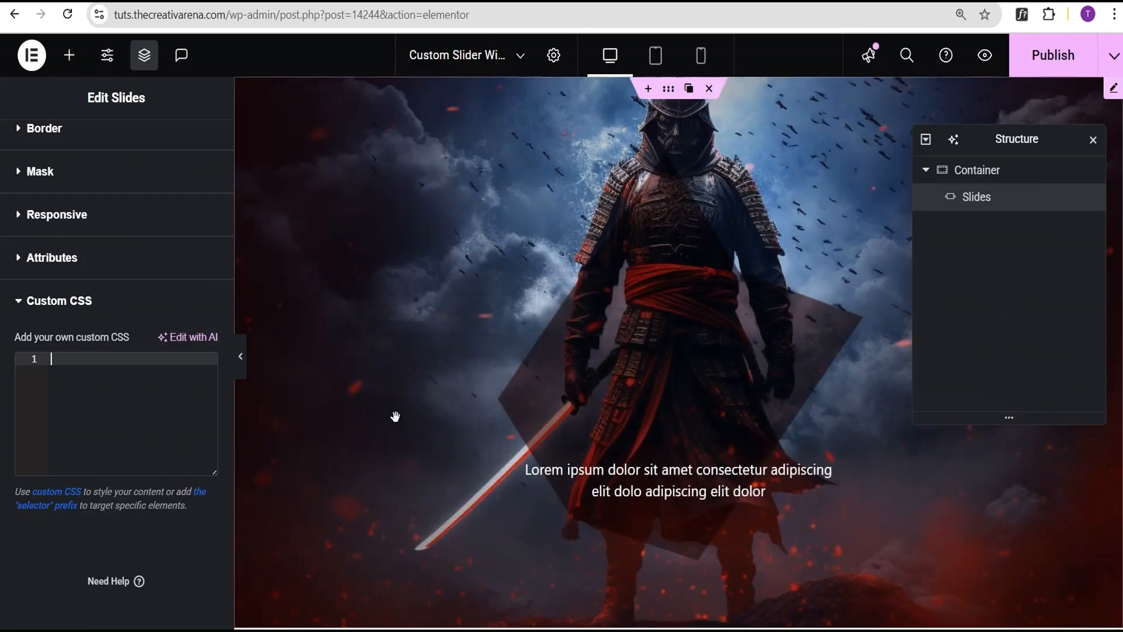
# - Back in Elementor, paste the copied pagination CSS into the Slides widget's Custom CSS editor and review it
pyautogui.click(53, 370)
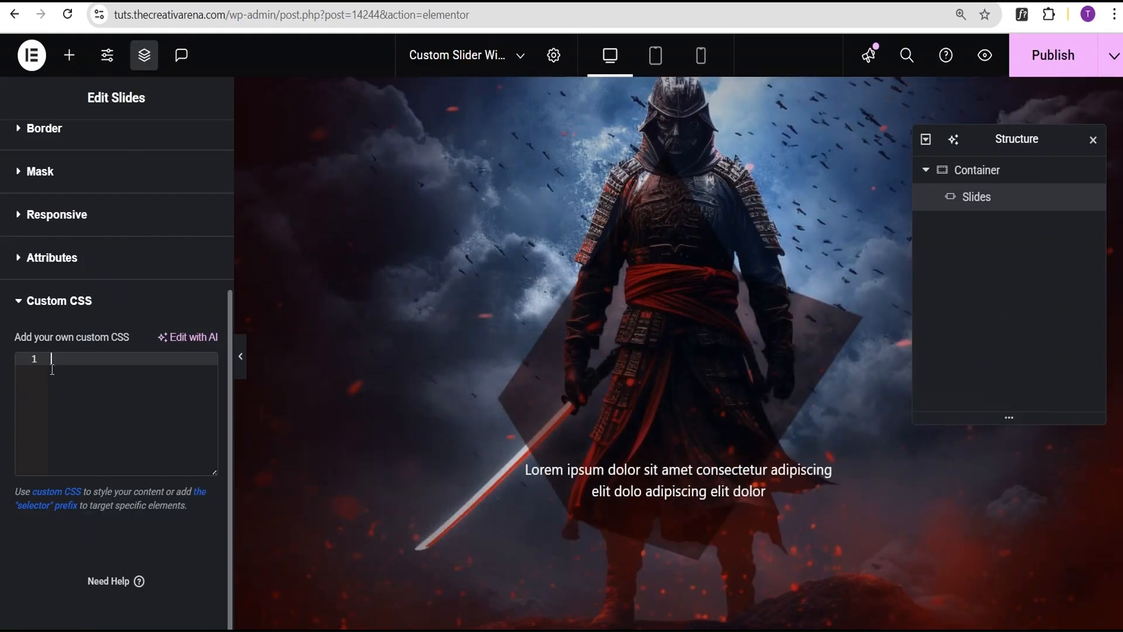
pyautogui.hotkey('ctrl', 'v')
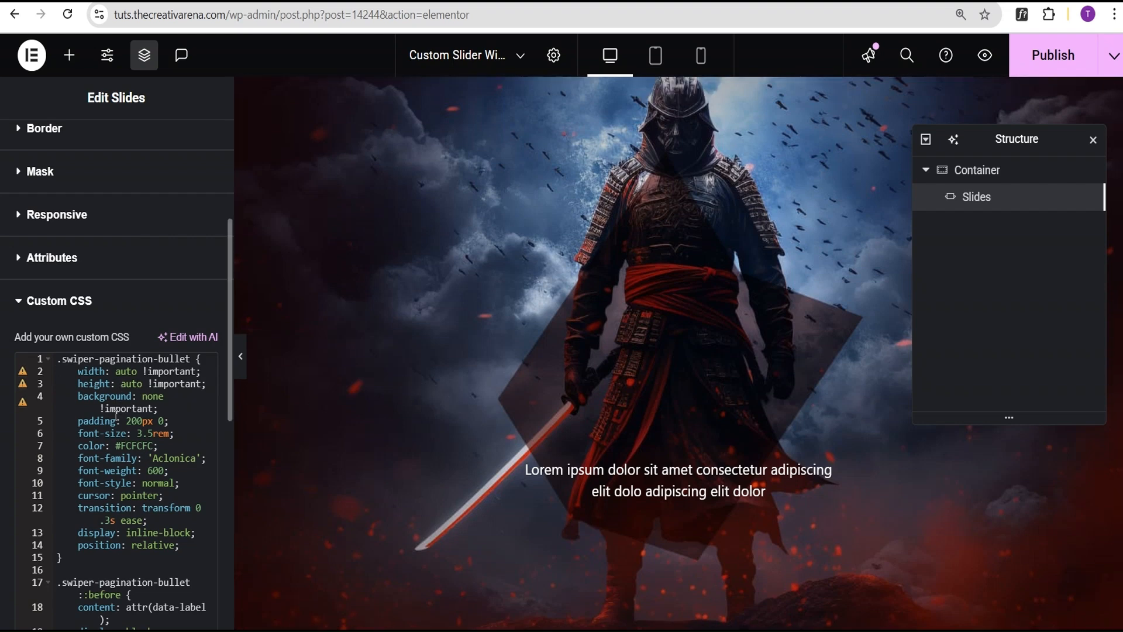
pyautogui.scroll(-1, 108, 458)
pyautogui.scroll(-1, 444, 381)
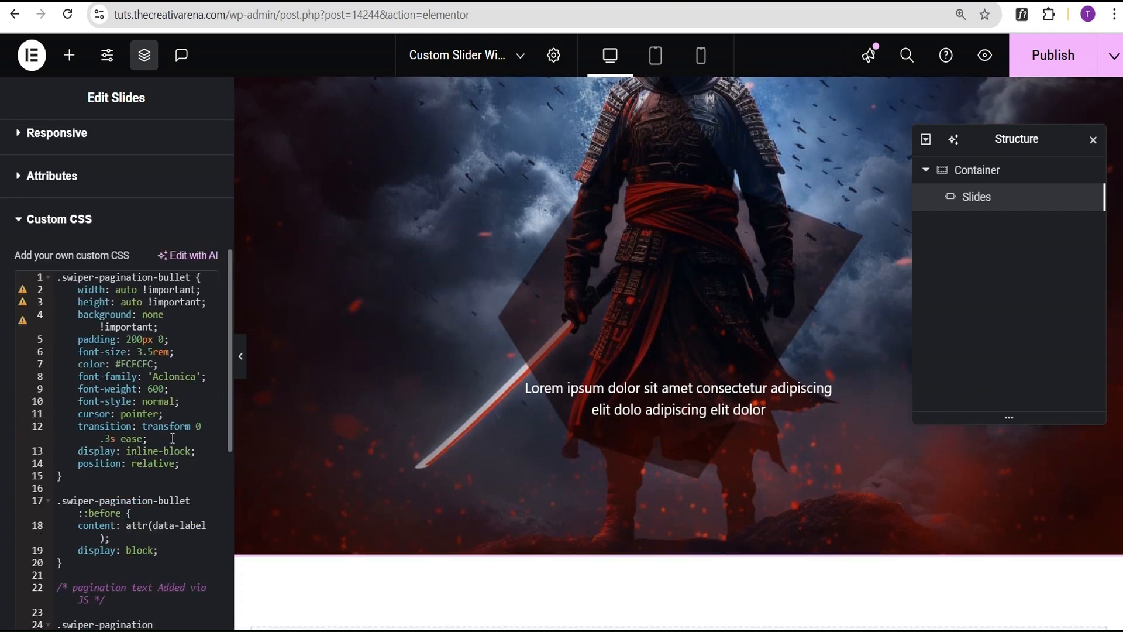
pyautogui.scroll(3, 109, 286)
# - Search the widget library for "html" and add an HTML widget below the Slides widget in the container
pyautogui.click(69, 55)
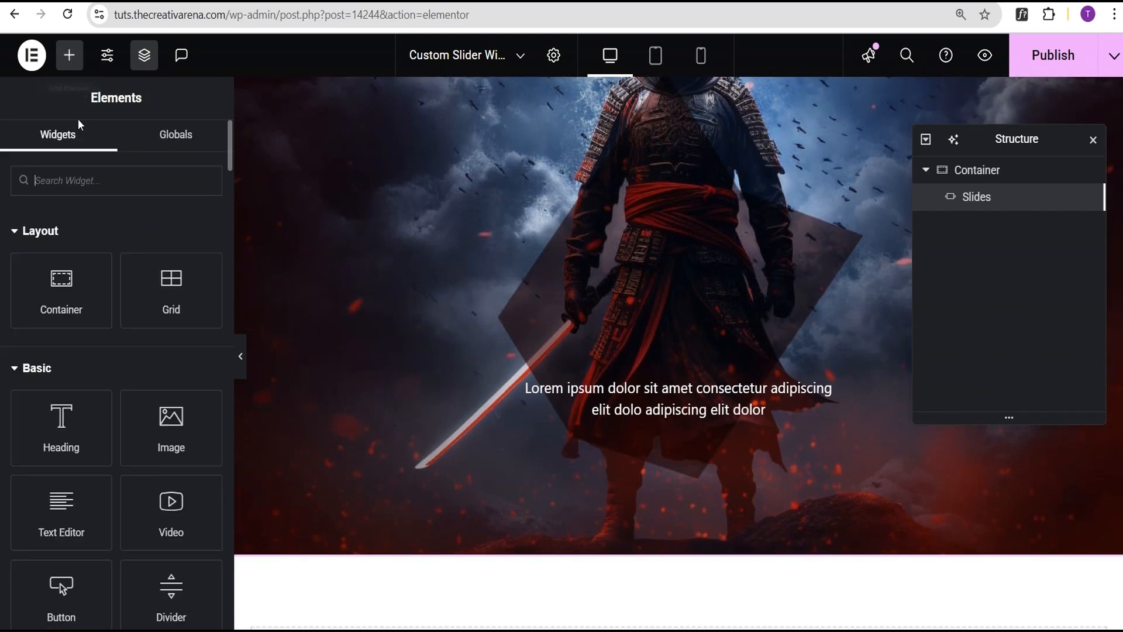
pyautogui.click(69, 186)
pyautogui.write('html')
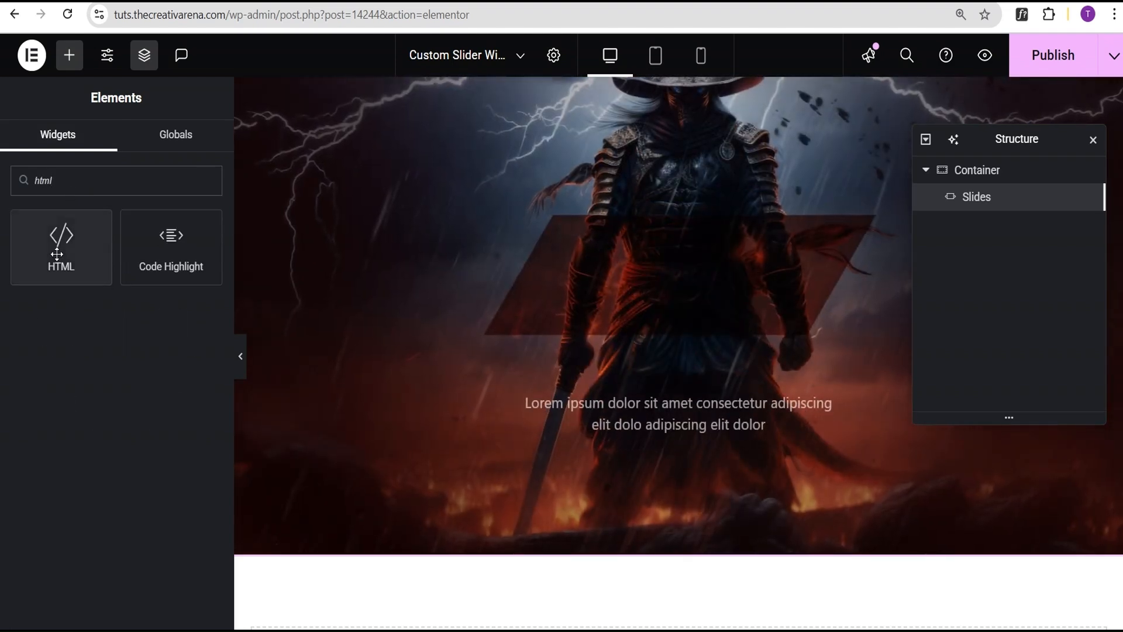
pyautogui.click(58, 253)
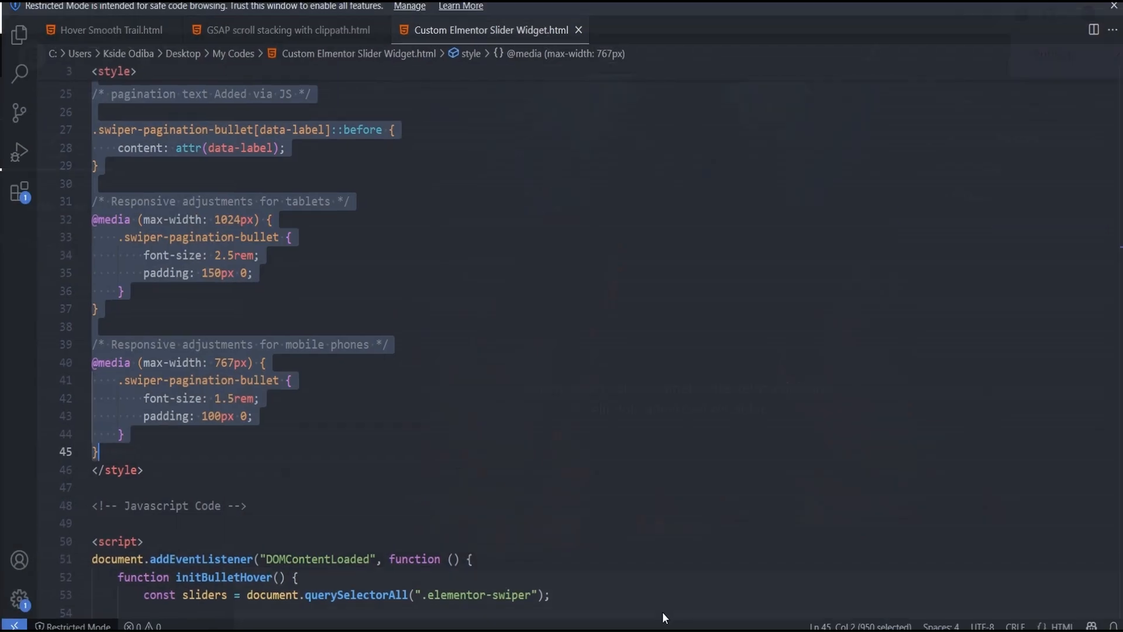
# - Copy the complete script block from Custom Elmentor Slider Widget.html in VS Code and paste it into the HTML widget's code in Elementor
pyautogui.scroll(-4, 289, 309)
pyautogui.scroll(-1, 289, 309)
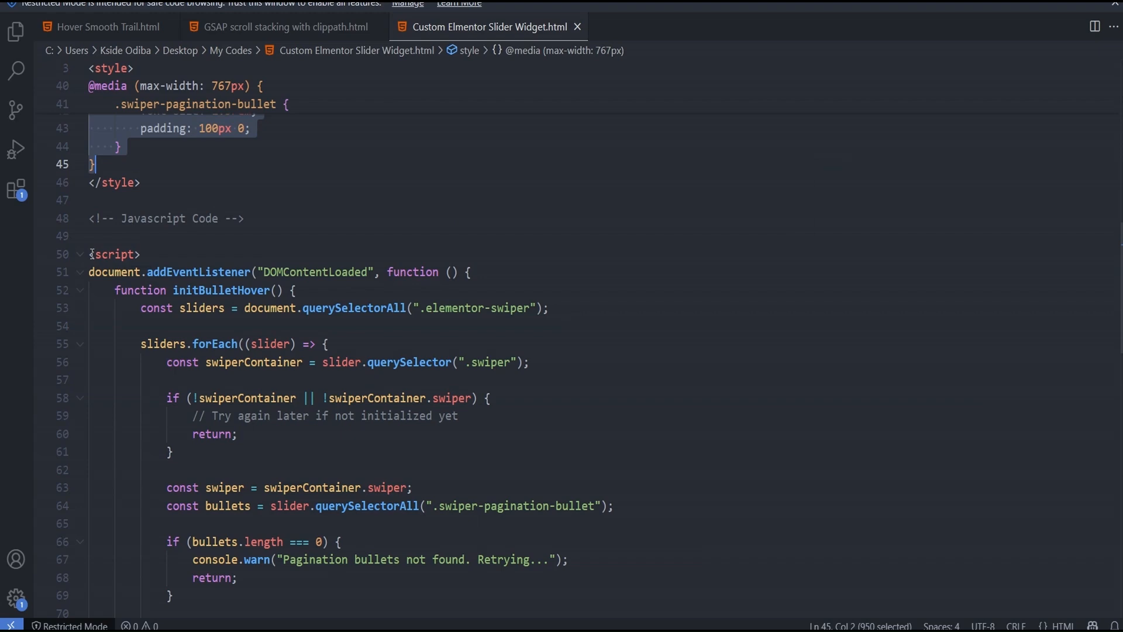
pyautogui.moveTo(92, 254); pyautogui.dragTo(159, 472)
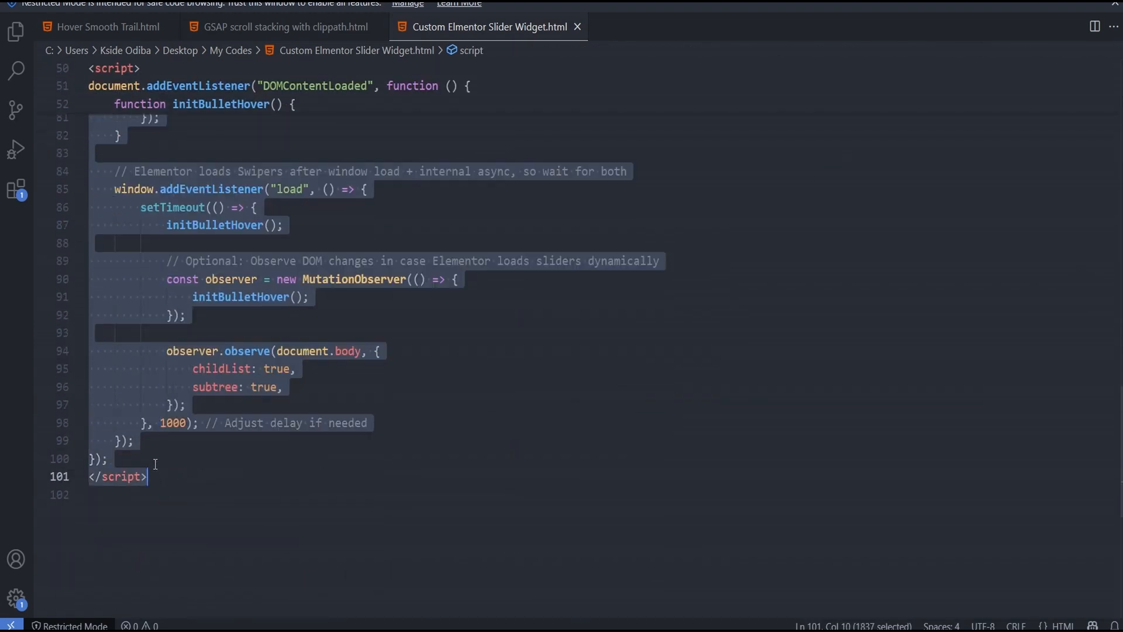
pyautogui.hotkey('alt', 'Tab')
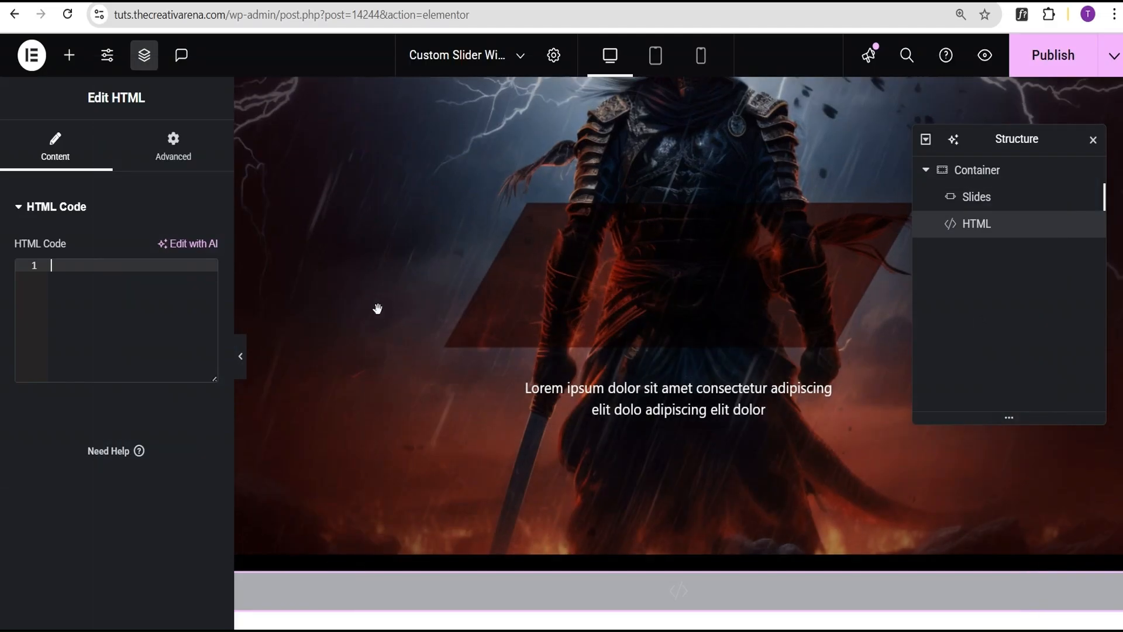
pyautogui.hotkey('ctrl', 'v')
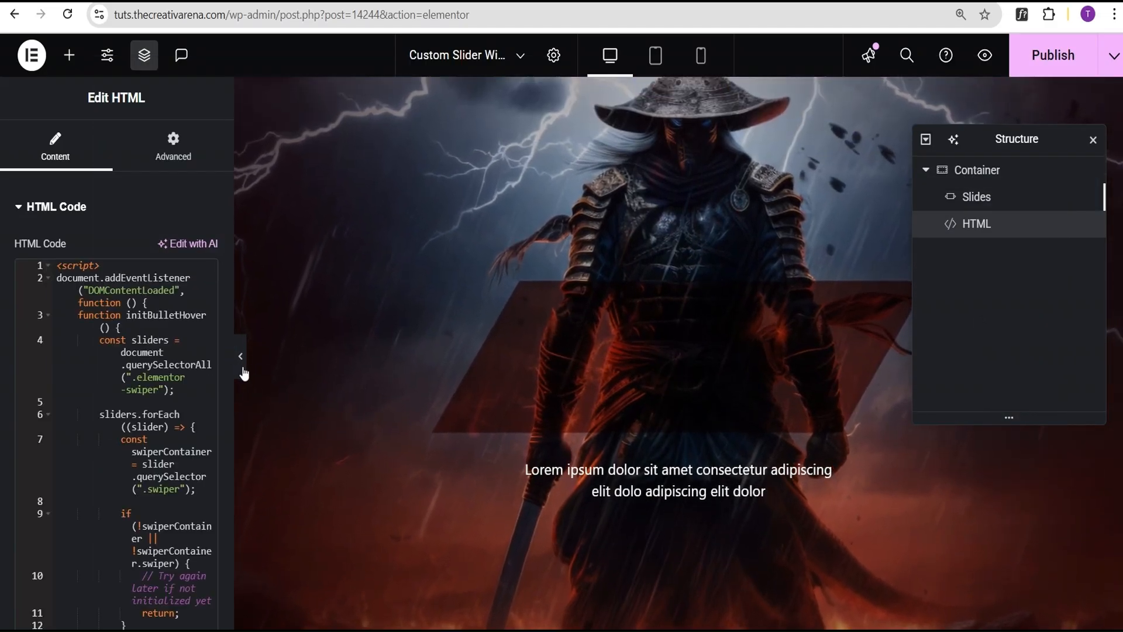
# - Publish the page and open its front-end preview to check the slide title navigation
pyautogui.click(241, 361)
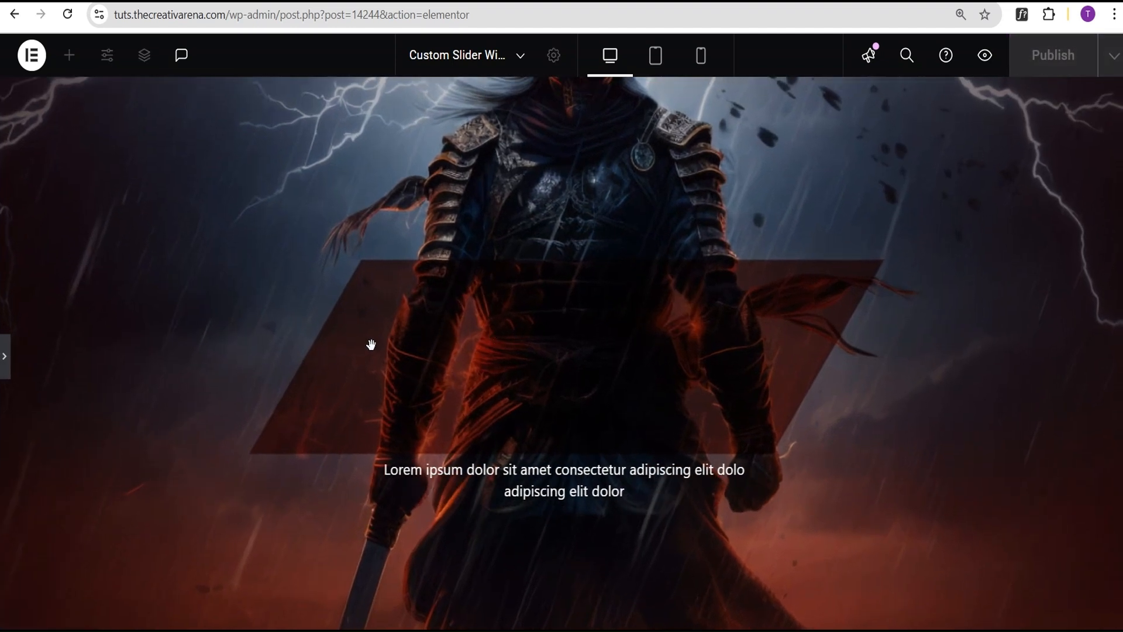
pyautogui.click(5, 367)
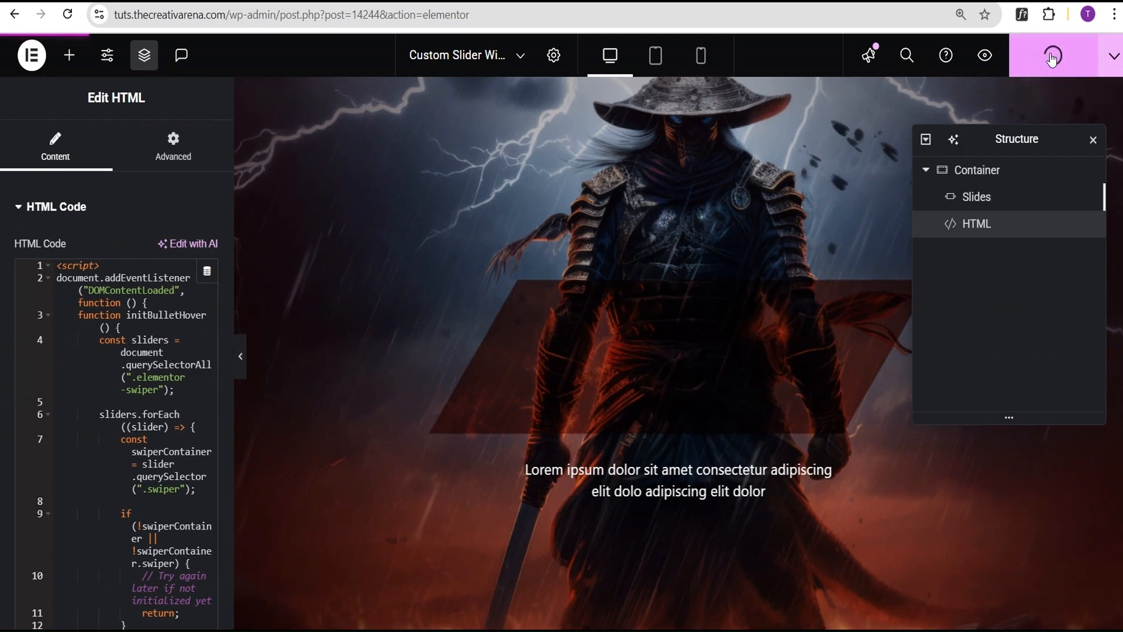
pyautogui.click(986, 56)
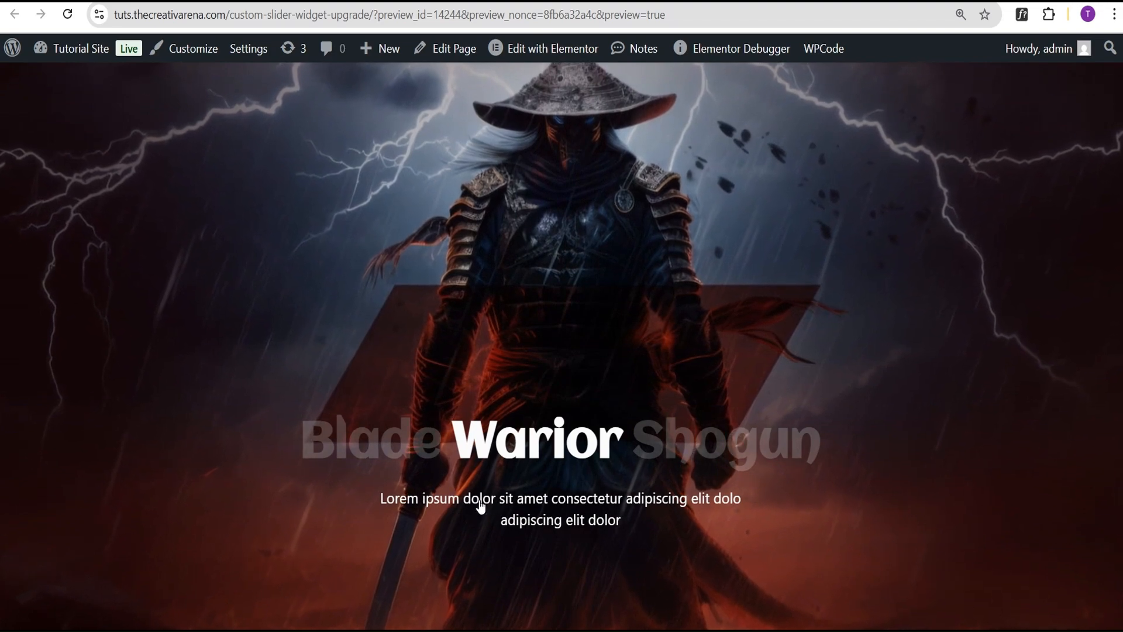
pyautogui.moveTo(364, 464)
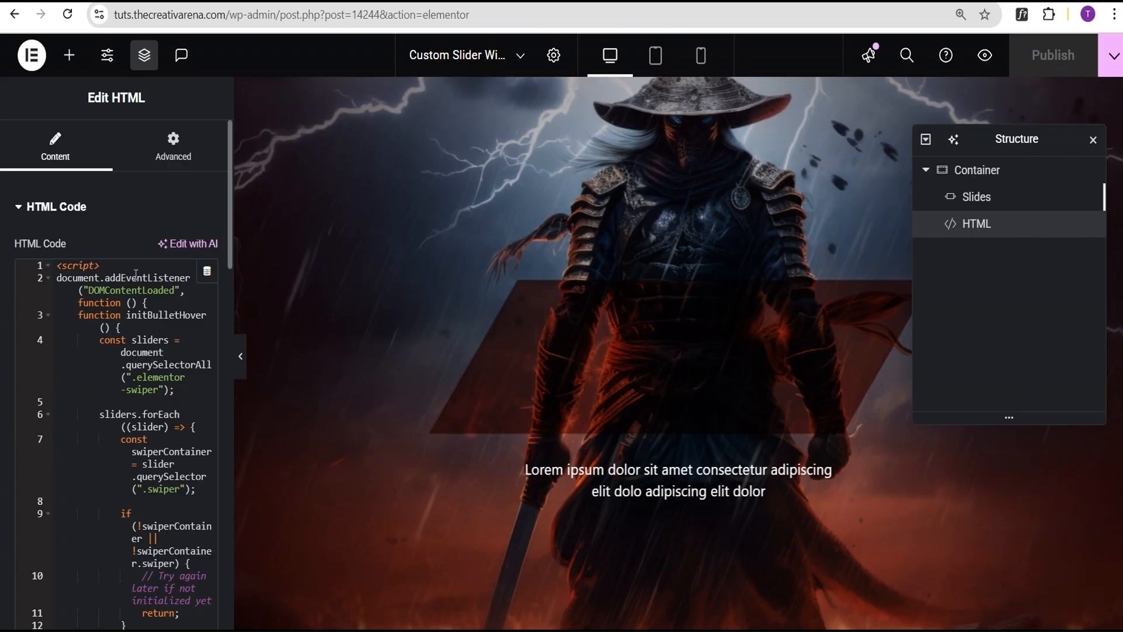
# - Set the Slides widget's pagination space between dots to 20 px and publish the page
pyautogui.click(988, 204)
pyautogui.click(125, 169)
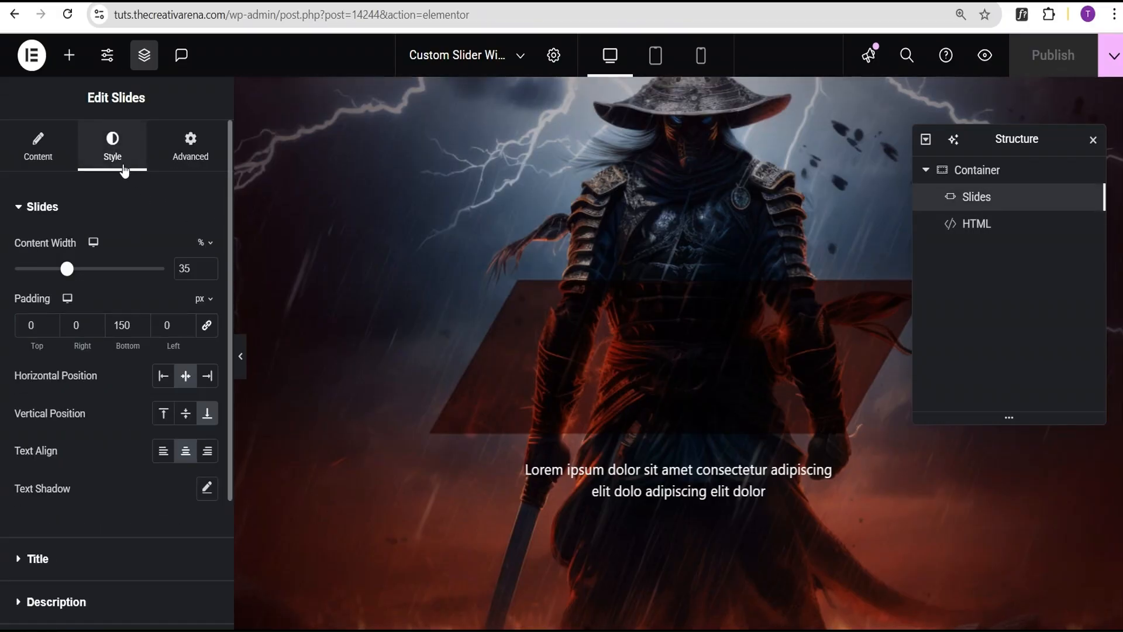
pyautogui.click(16, 205)
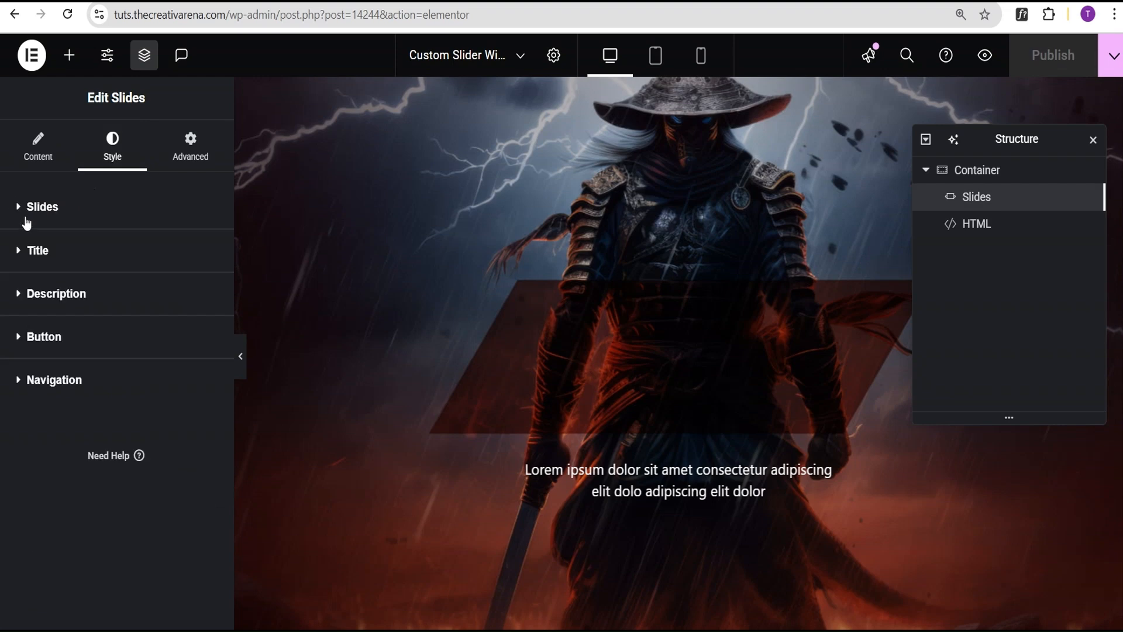
pyautogui.click(56, 381)
pyautogui.scroll(-2, 65, 404)
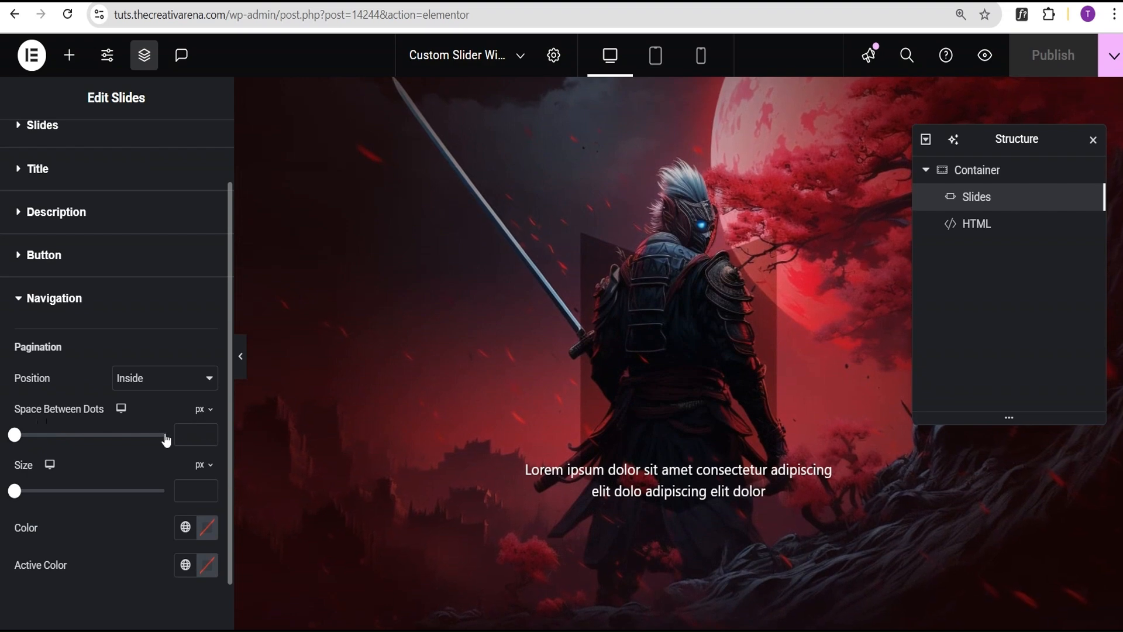
pyautogui.write('20')
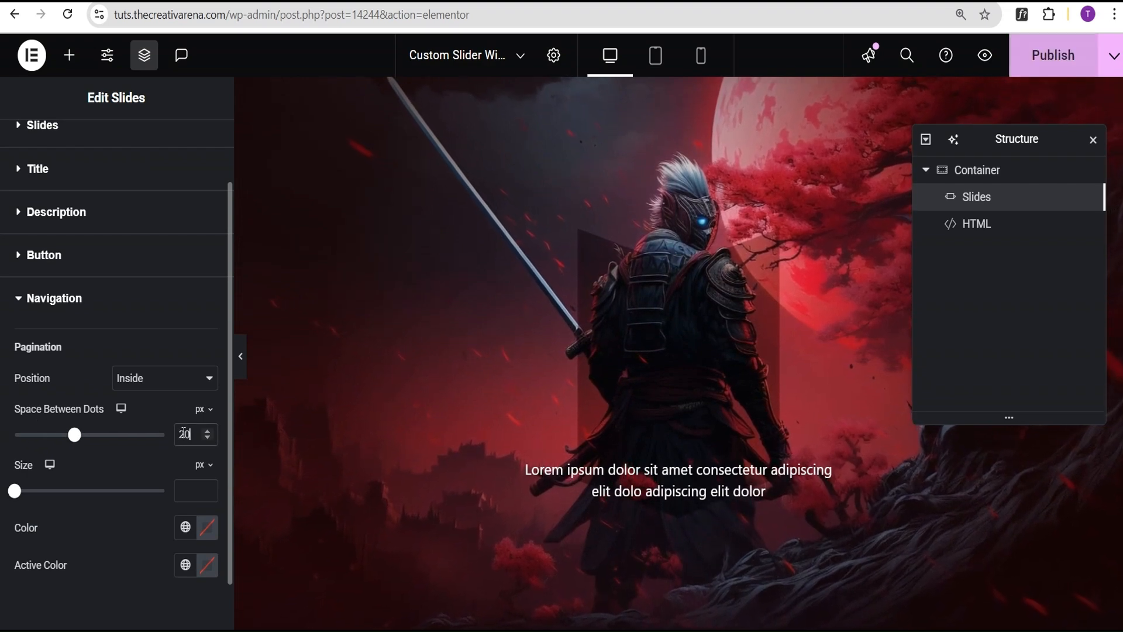
pyautogui.click(1079, 58)
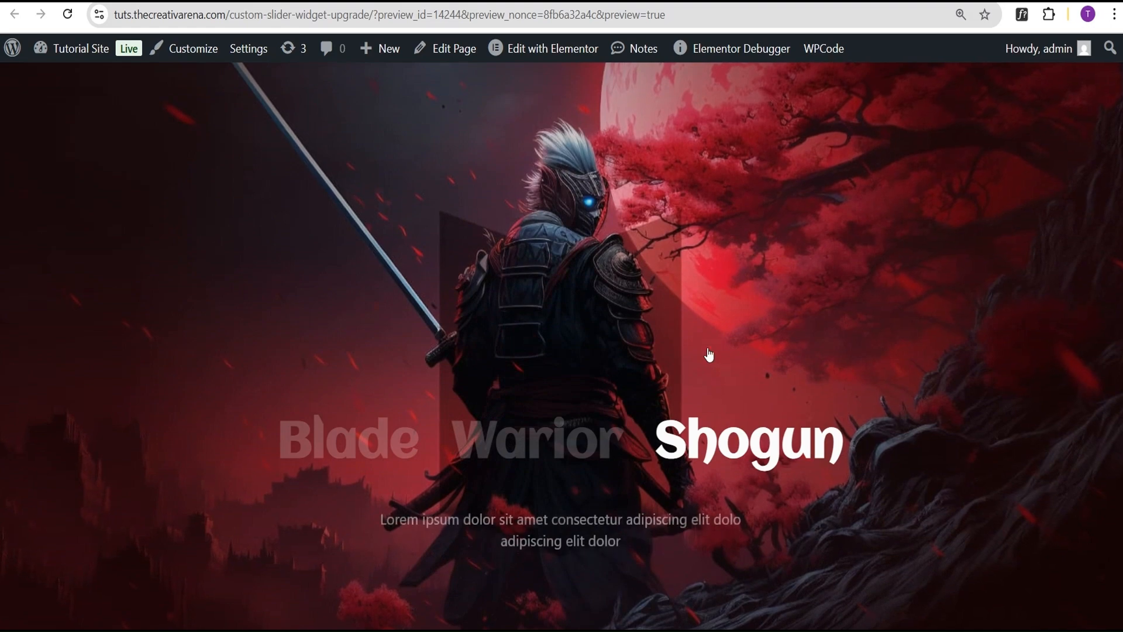
# - Test the slider in the front-end preview by switching between the Warior and Blade slides through their titles
pyautogui.click(557, 448)
pyautogui.click(393, 449)
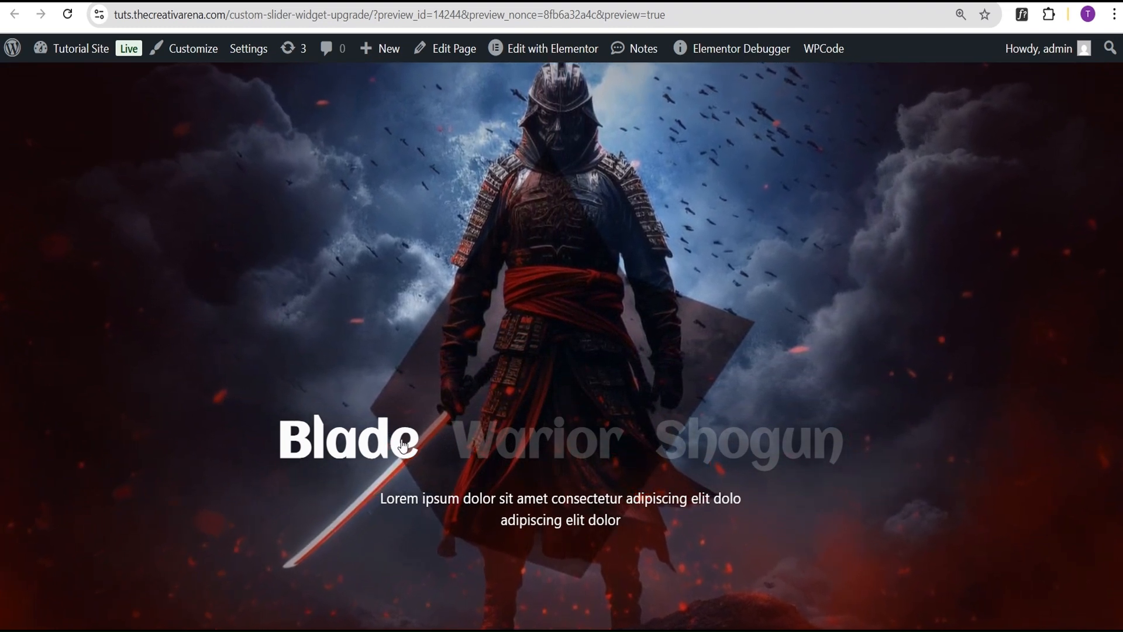
pyautogui.click(549, 449)
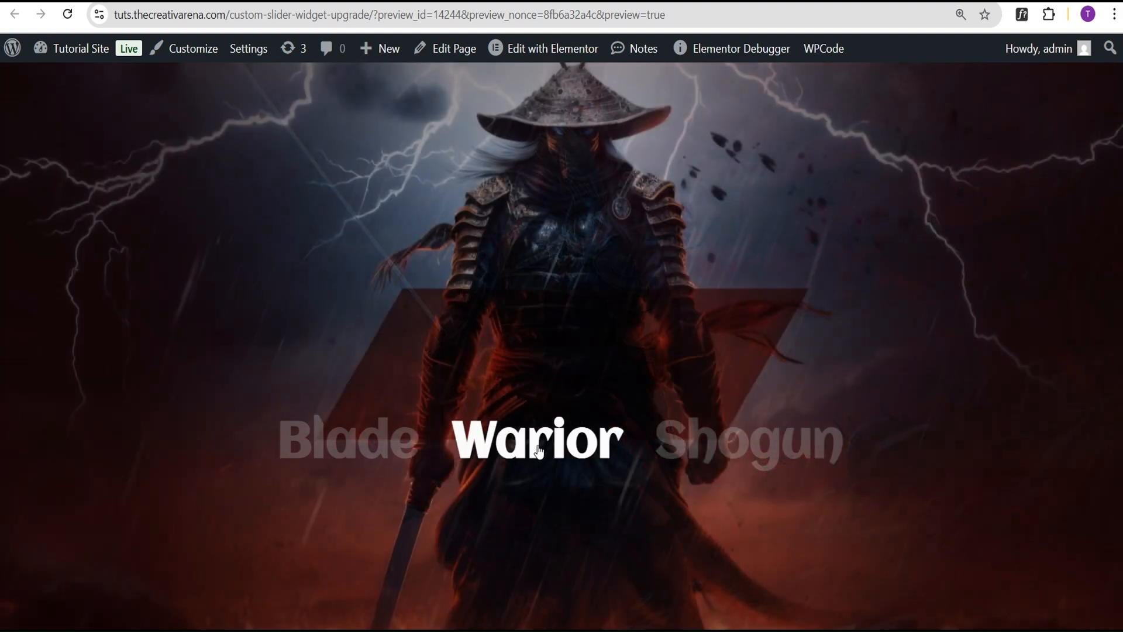
pyautogui.moveTo(399, 454)
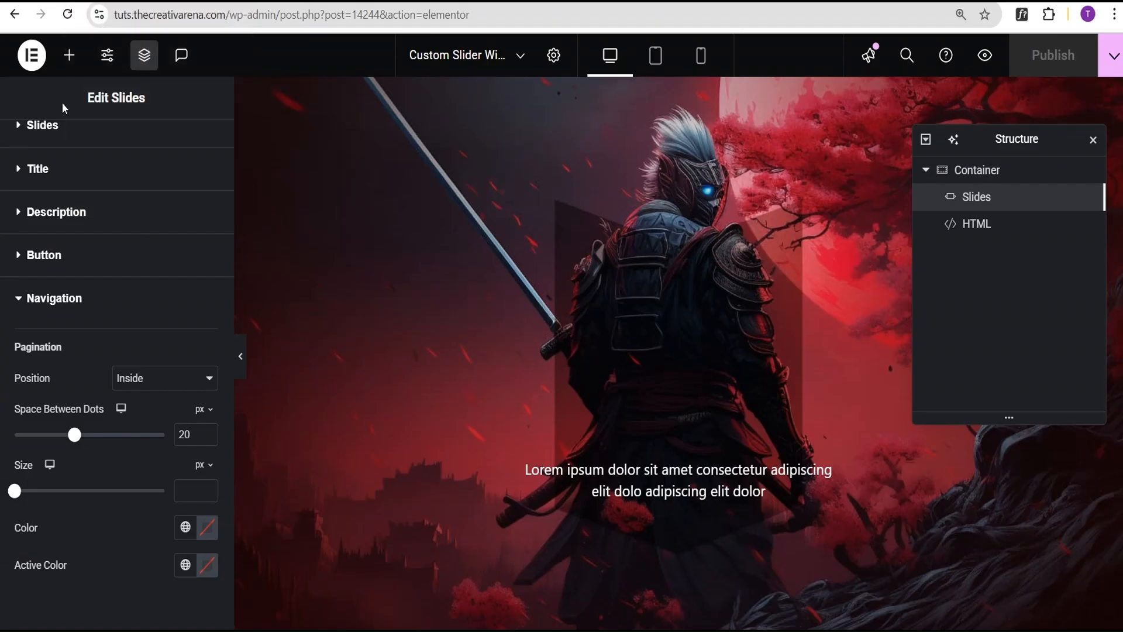
# - Open the HTML widget's code, widen the editing panel and go to the labels array in the script
pyautogui.click(978, 230)
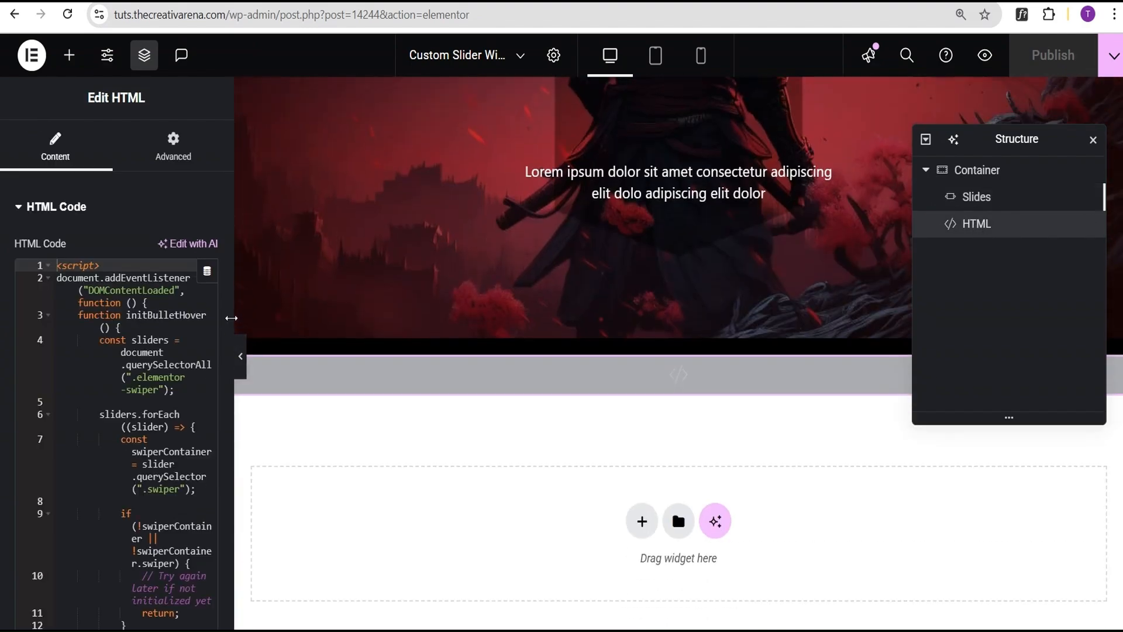
pyautogui.moveTo(231, 317); pyautogui.dragTo(377, 332)
pyautogui.scroll(-3, 257, 373)
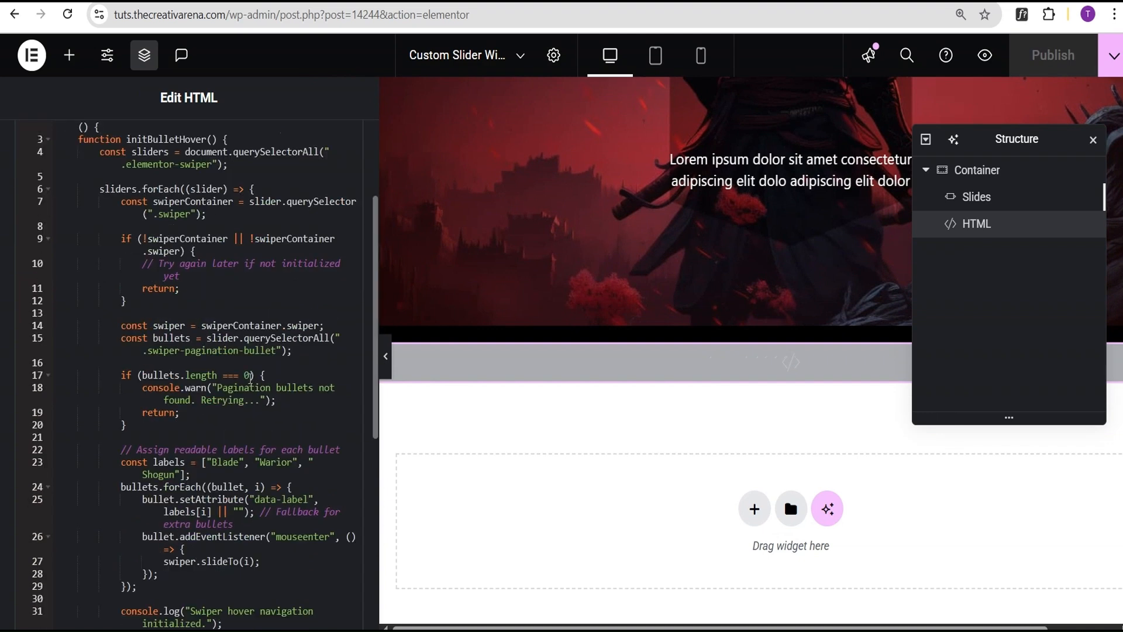
pyautogui.scroll(-2, 199, 404)
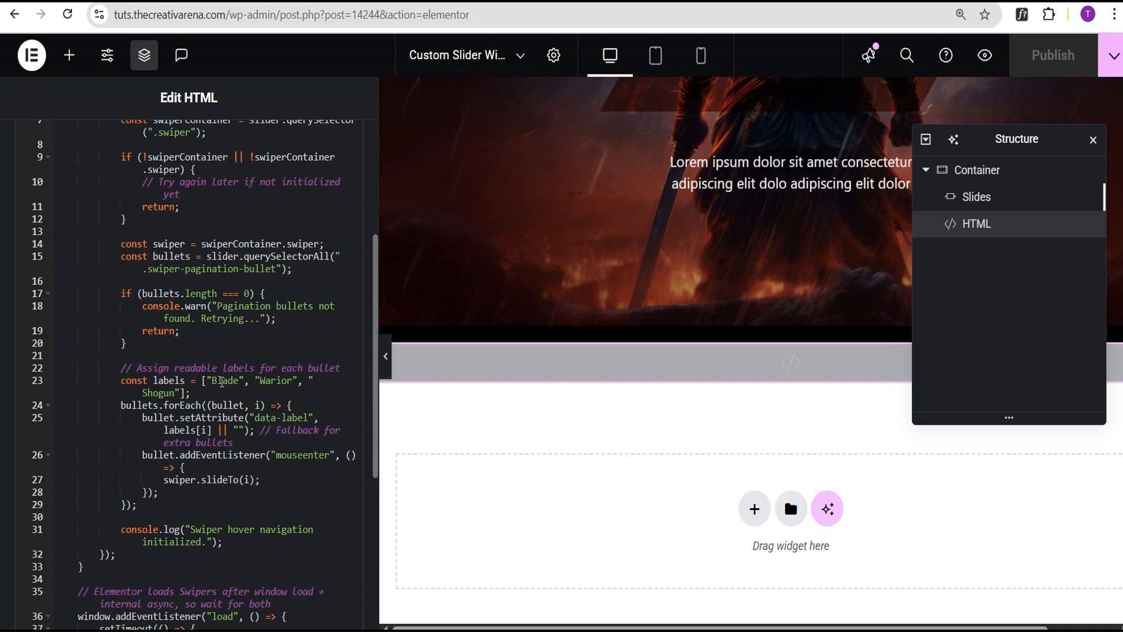
# - Append a duplicate of the "Shogun" entry to the end of the labels array in the script
pyautogui.click(222, 383)
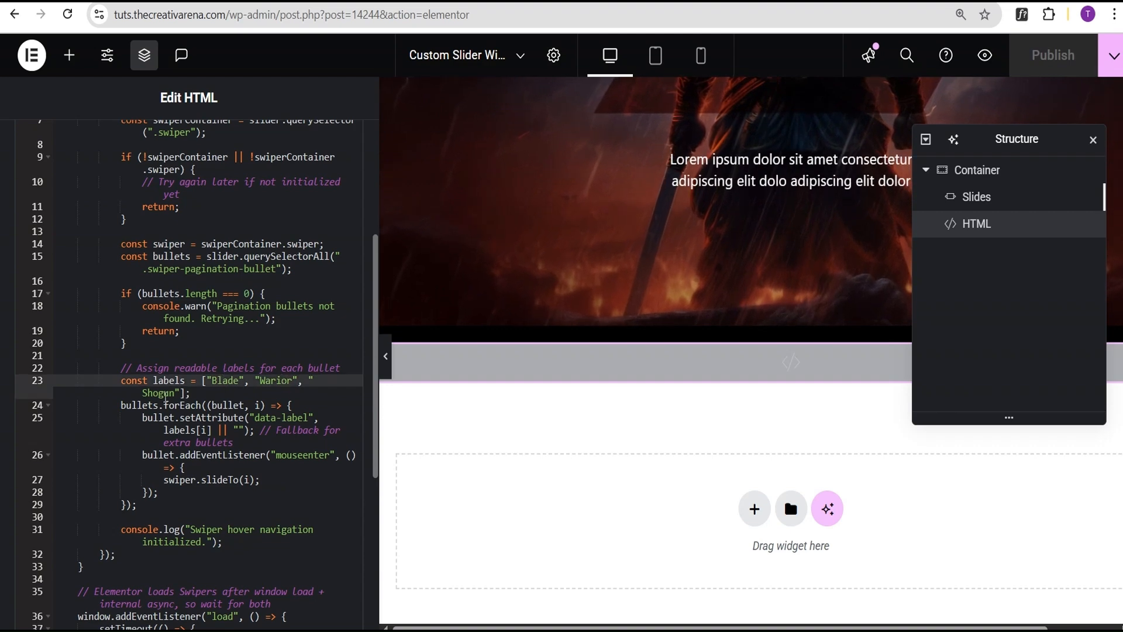
pyautogui.click(164, 394)
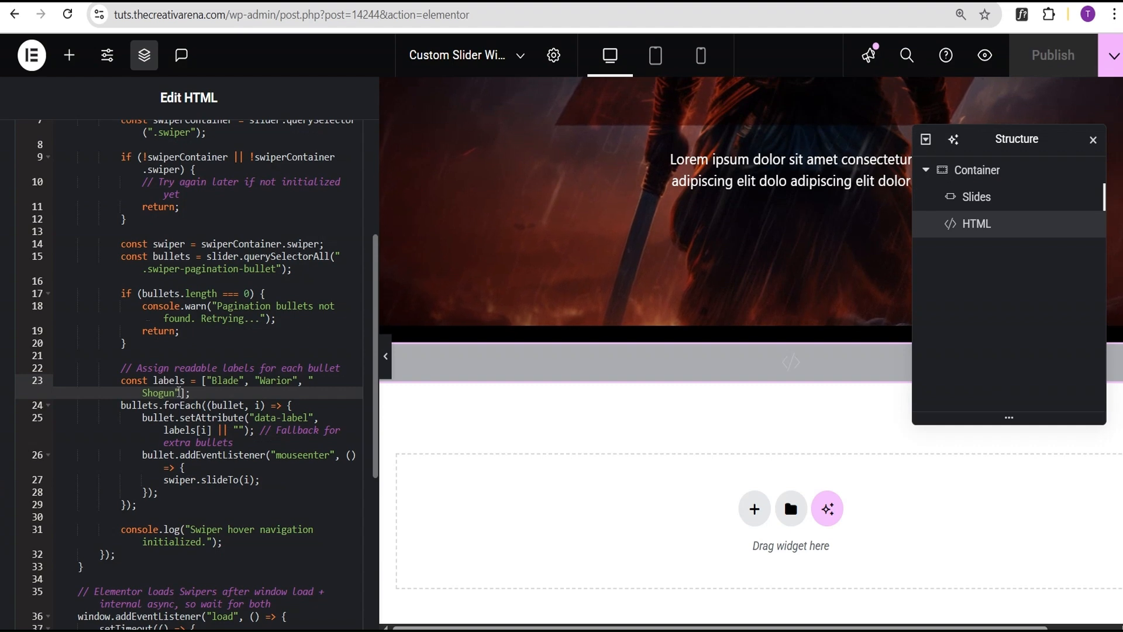
pyautogui.moveTo(179, 392); pyautogui.dragTo(204, 382)
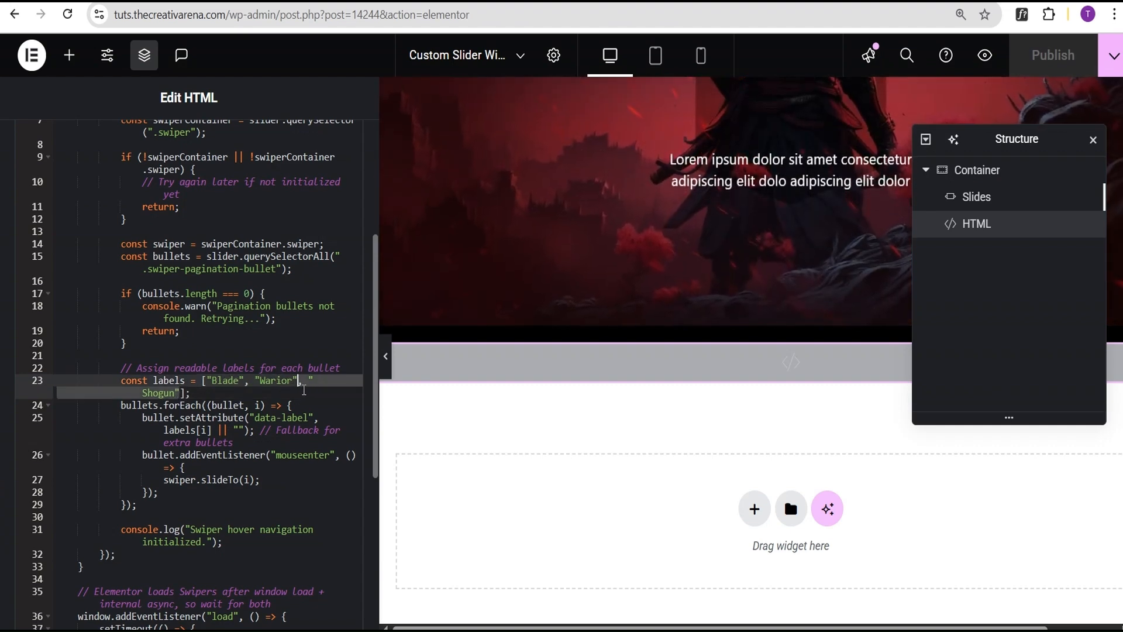
pyautogui.click(181, 394)
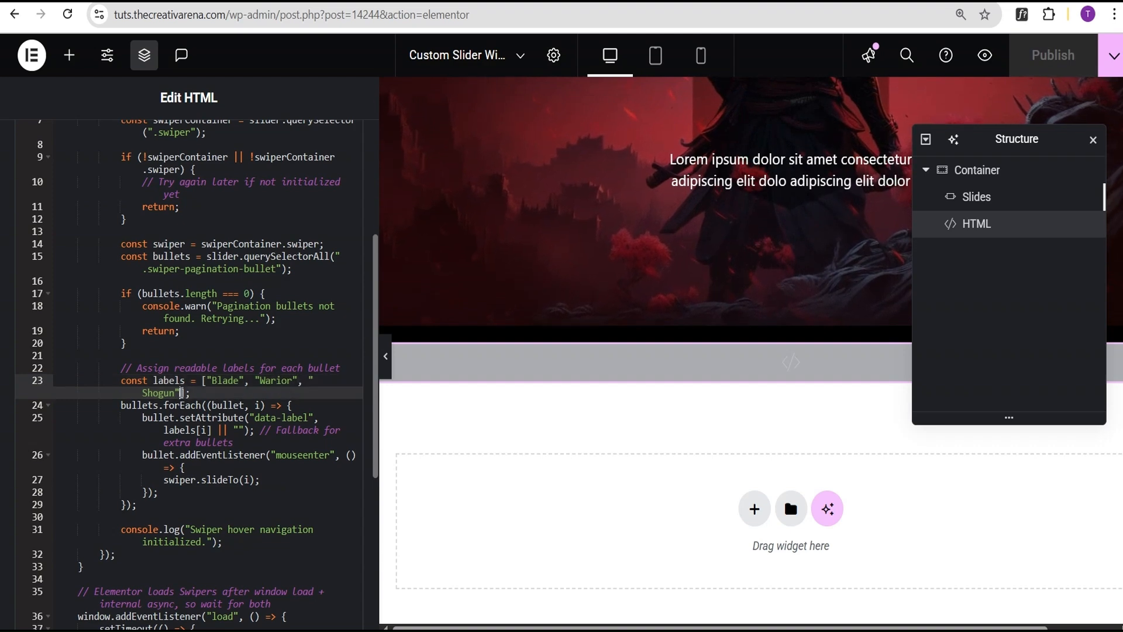
pyautogui.write(', " Shogun"')
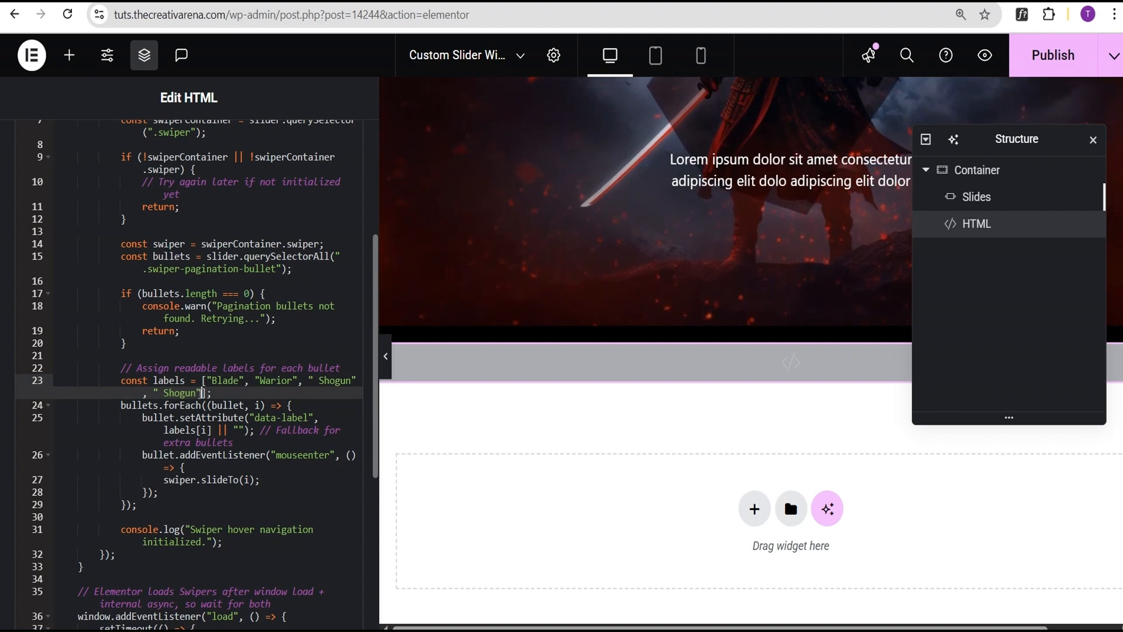
# - Rename the duplicated last entry in the script's labels array to "Echoes" and publish the page
pyautogui.moveTo(197, 393); pyautogui.dragTo(165, 393)
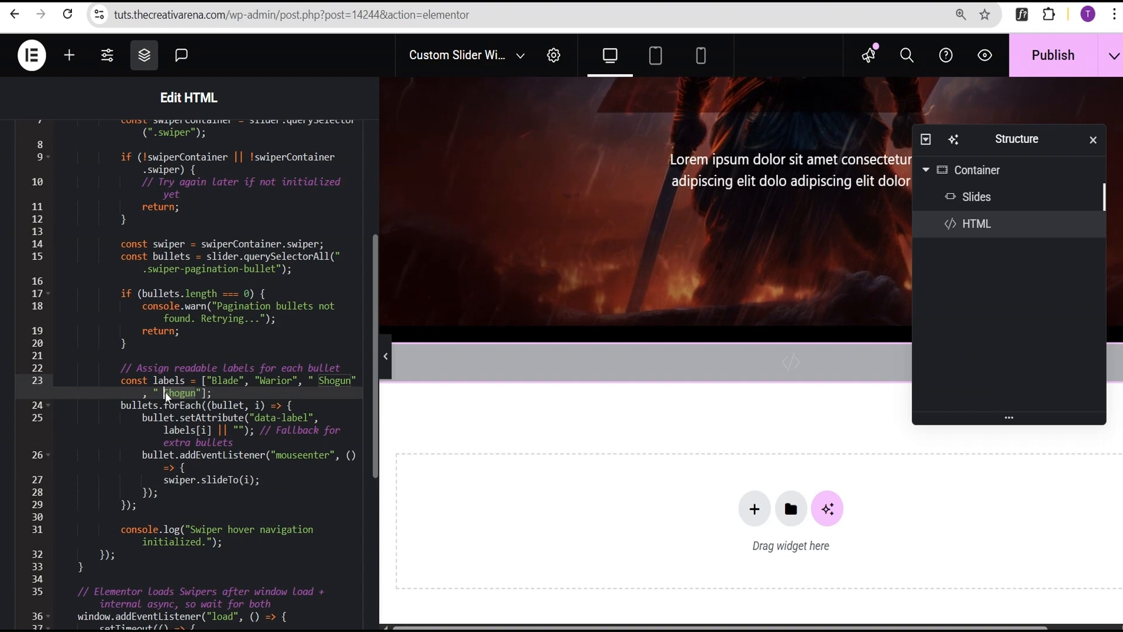
pyautogui.write('Echo')
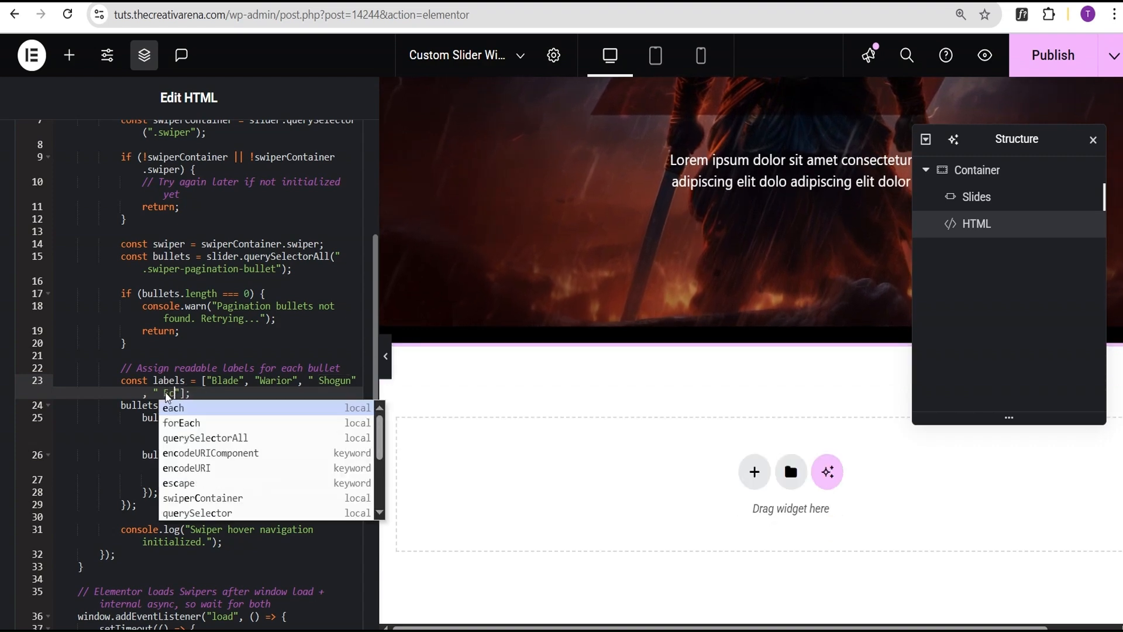
pyautogui.write('es')
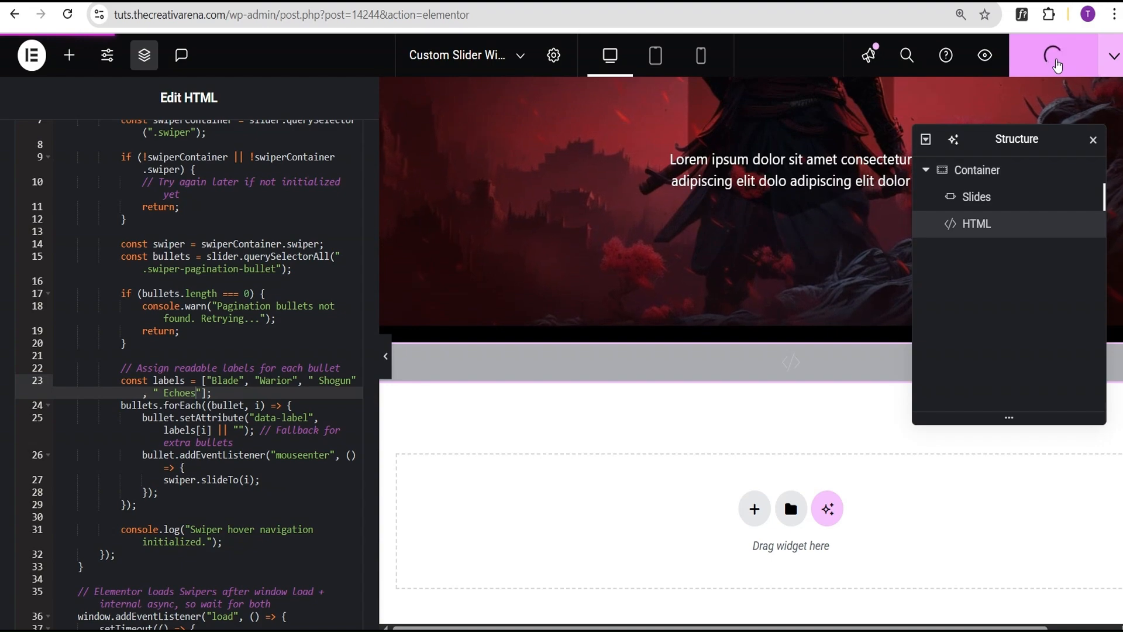
pyautogui.click(1057, 59)
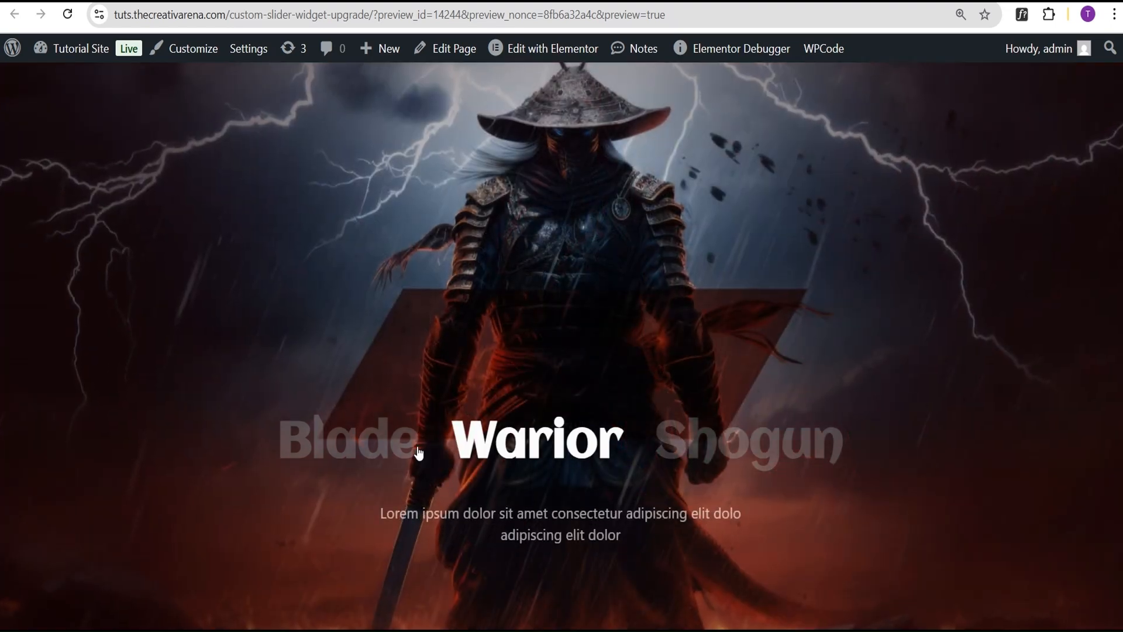
pyautogui.moveTo(396, 453)
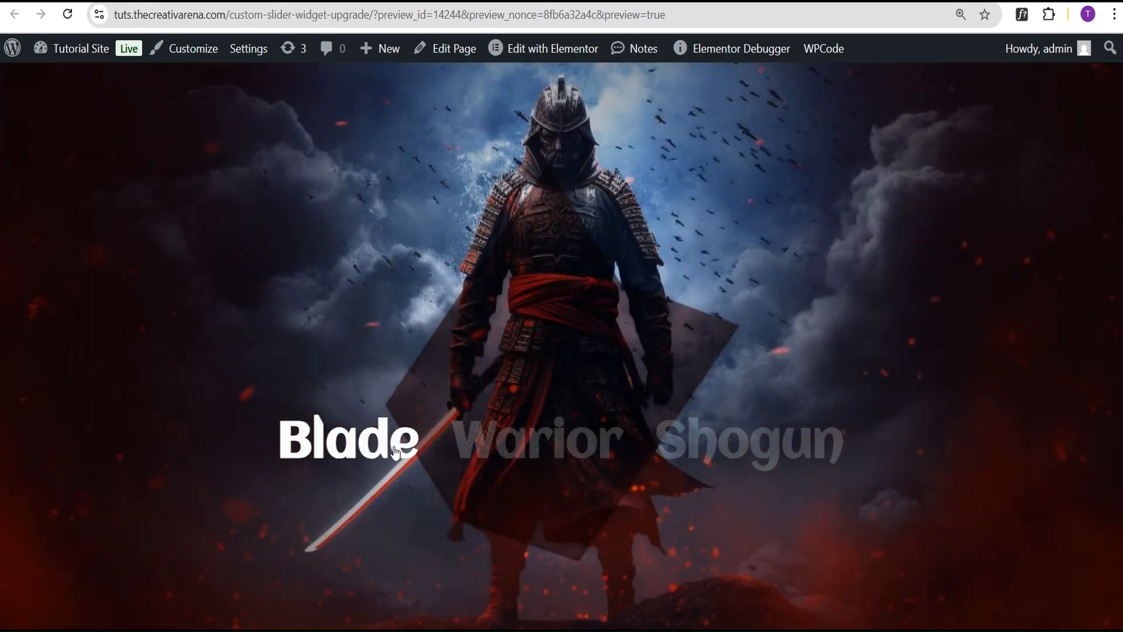
pyautogui.moveTo(789, 458)
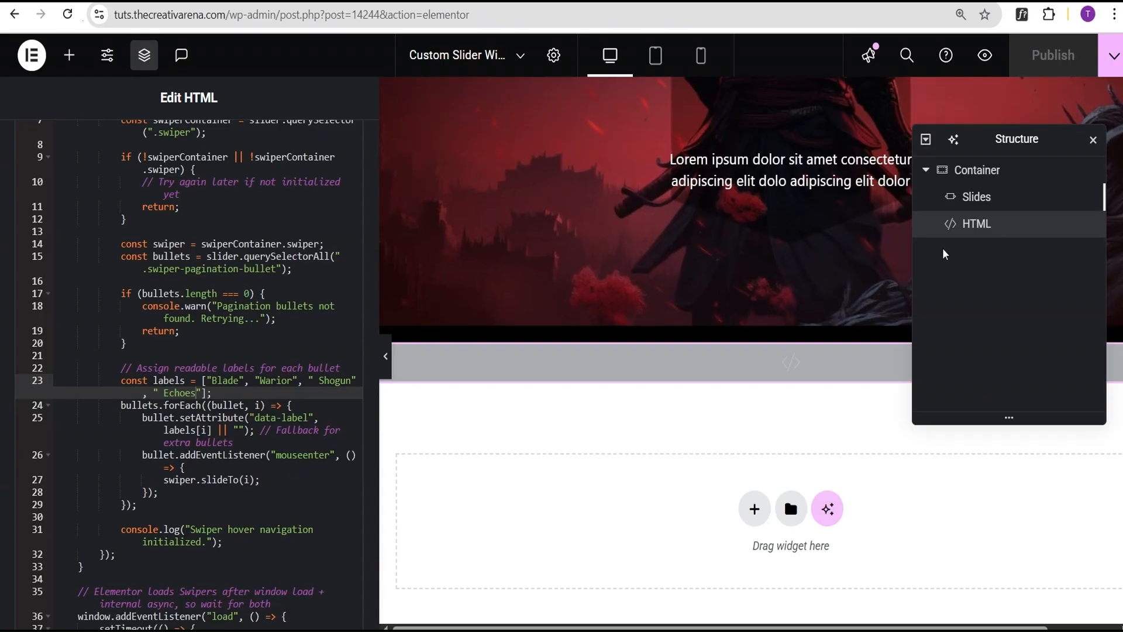
# - Duplicate the third slide in the Slides widget and open the copy's settings
pyautogui.click(995, 198)
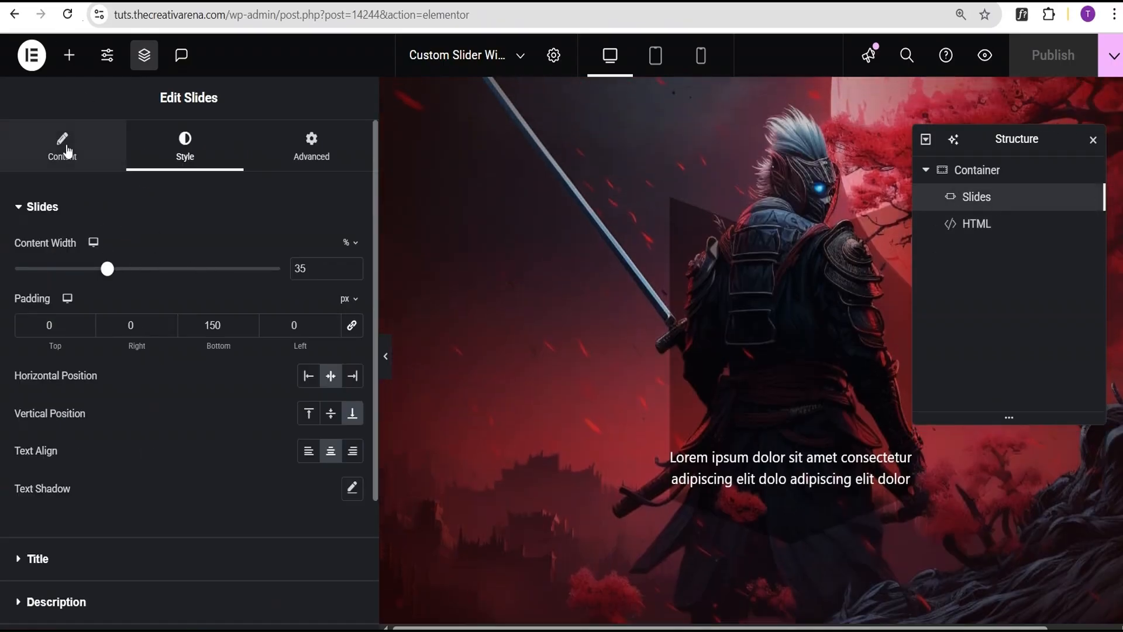
pyautogui.click(65, 149)
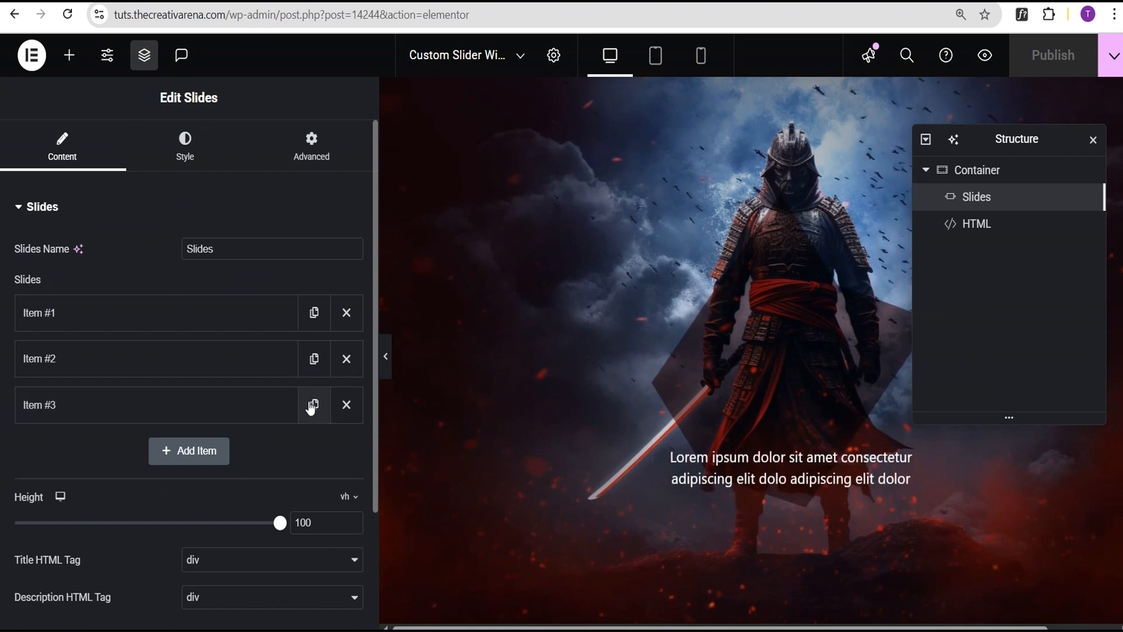
pyautogui.click(314, 405)
pyautogui.click(50, 464)
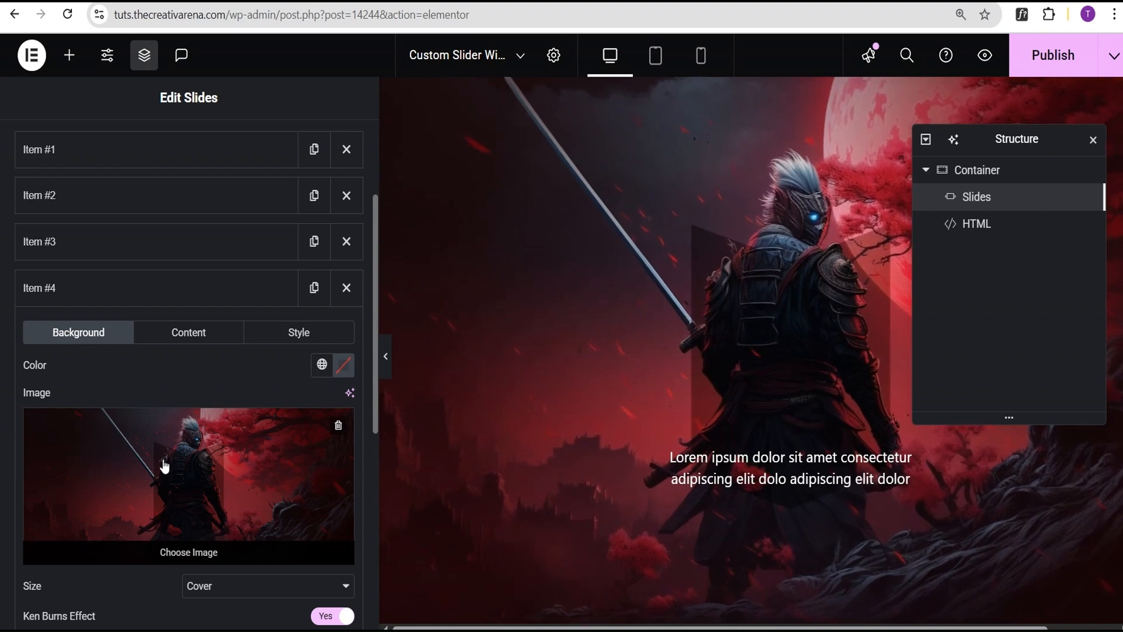
# - Set the fourth slide's background to the portrait with rainbow-coloured hair from the media library and publish the page
pyautogui.click(167, 472)
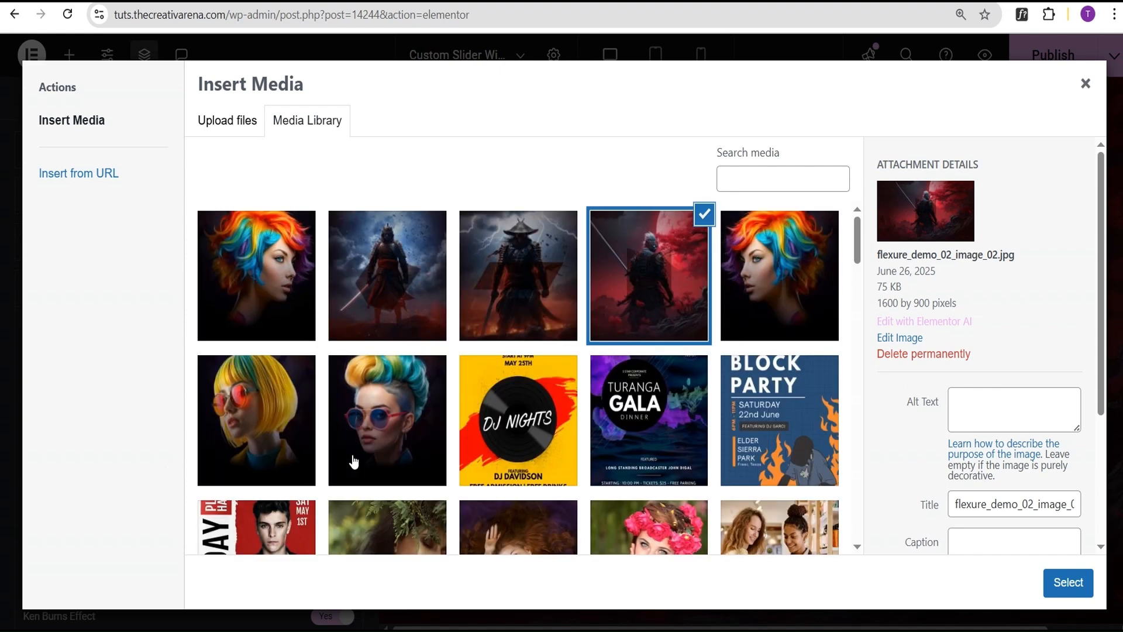
pyautogui.click(771, 289)
pyautogui.click(1069, 583)
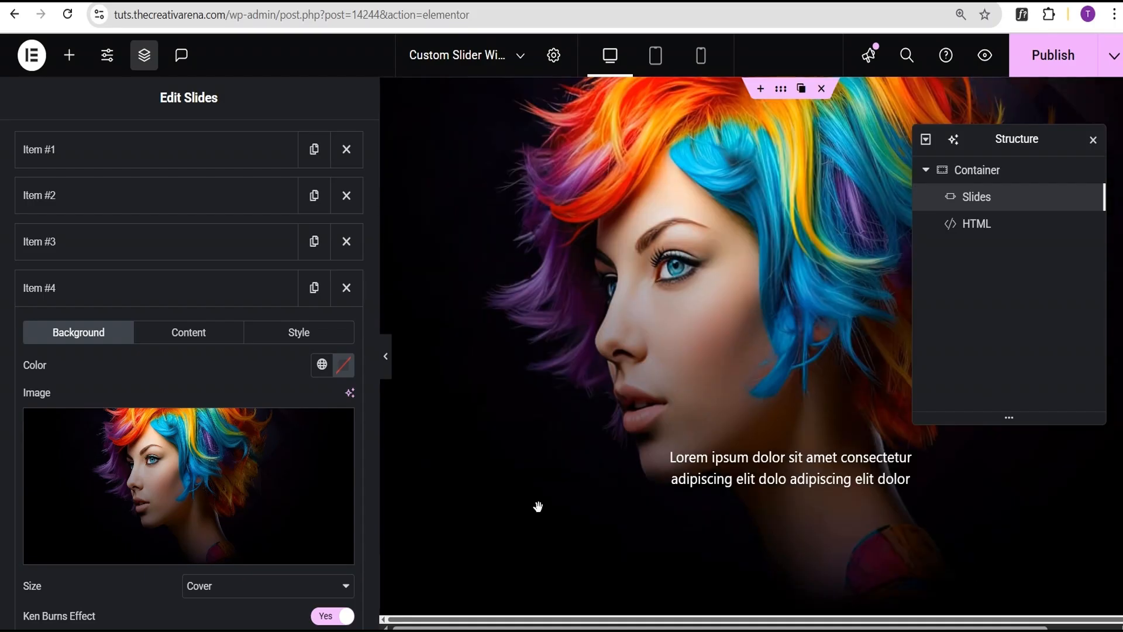
pyautogui.click(1060, 70)
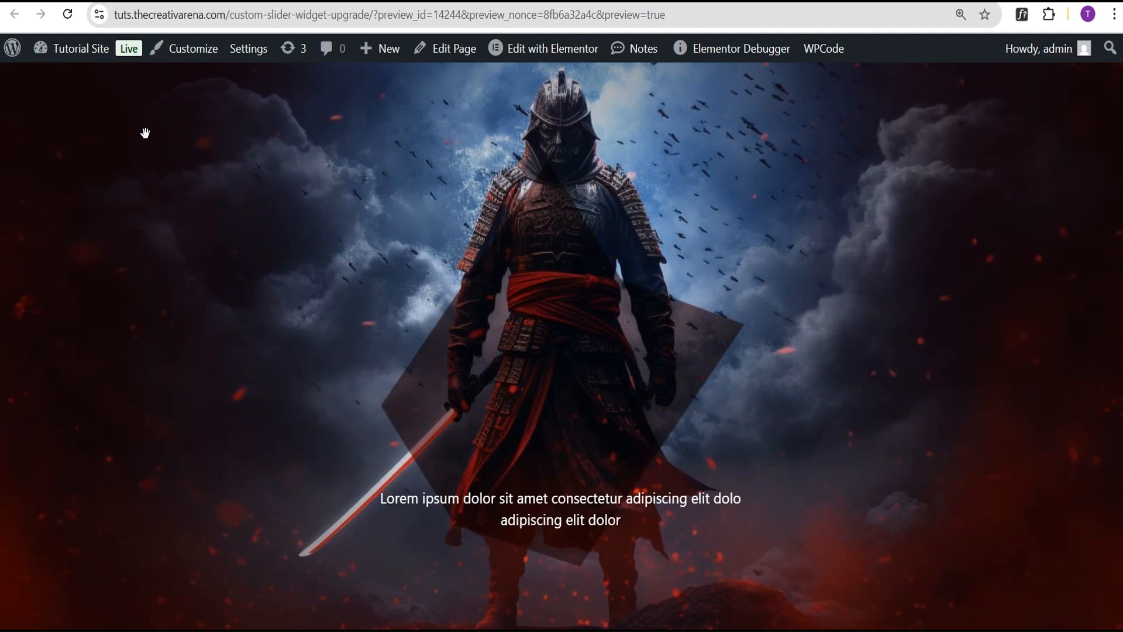
pyautogui.click(804, 462)
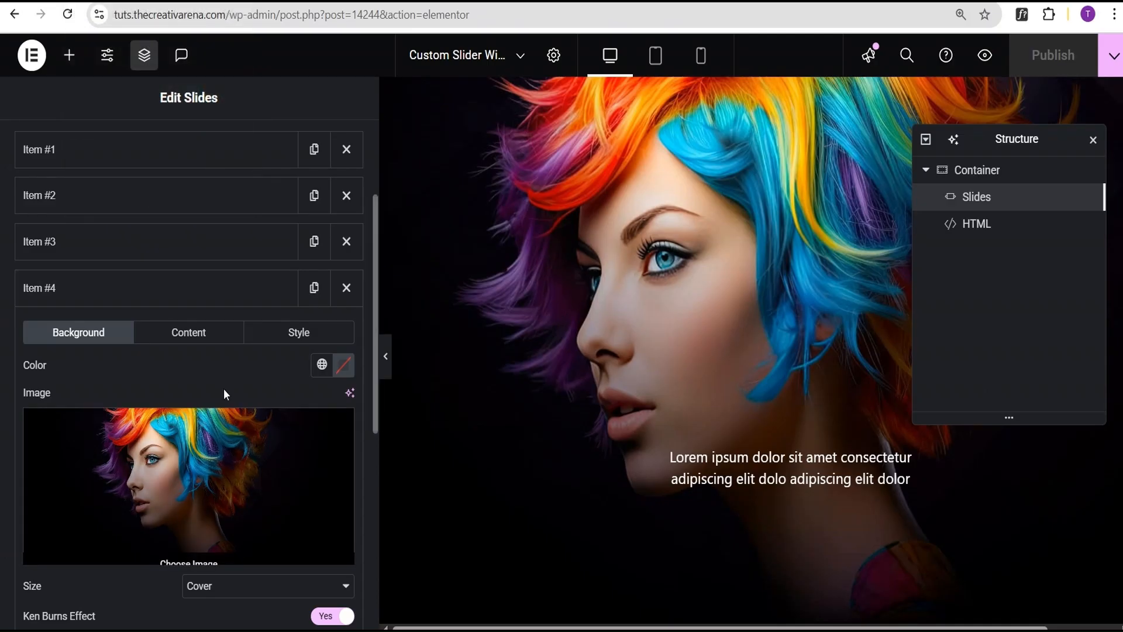
# - Delete the fourth slide, narrow the editing panel and publish the page
pyautogui.click(346, 288)
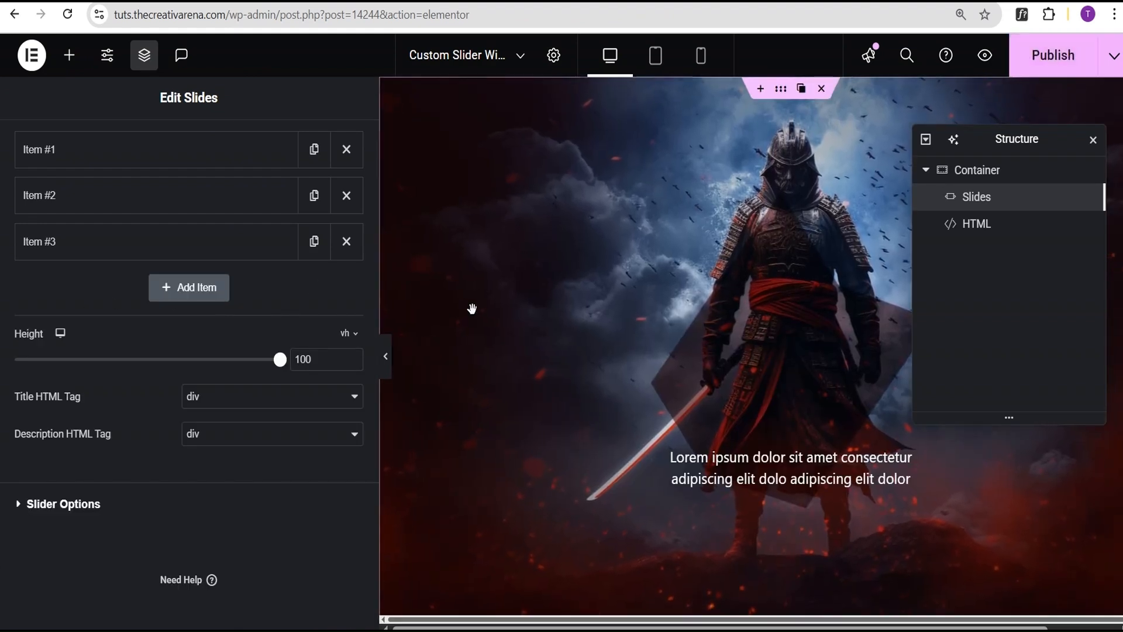
pyautogui.moveTo(376, 304); pyautogui.dragTo(264, 305)
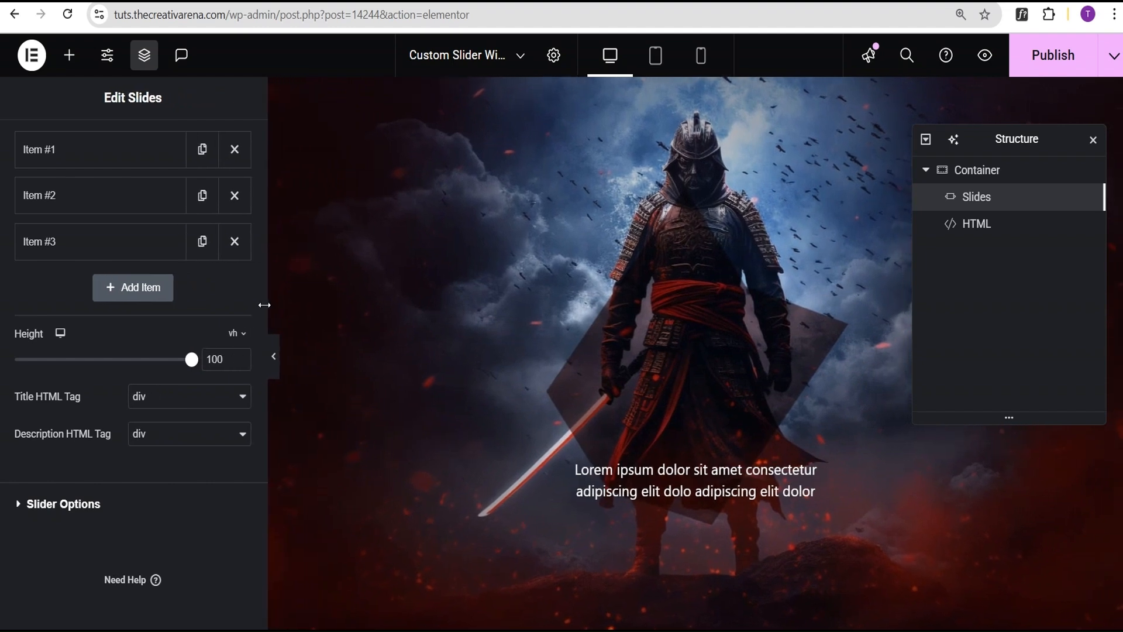
pyautogui.click(1048, 62)
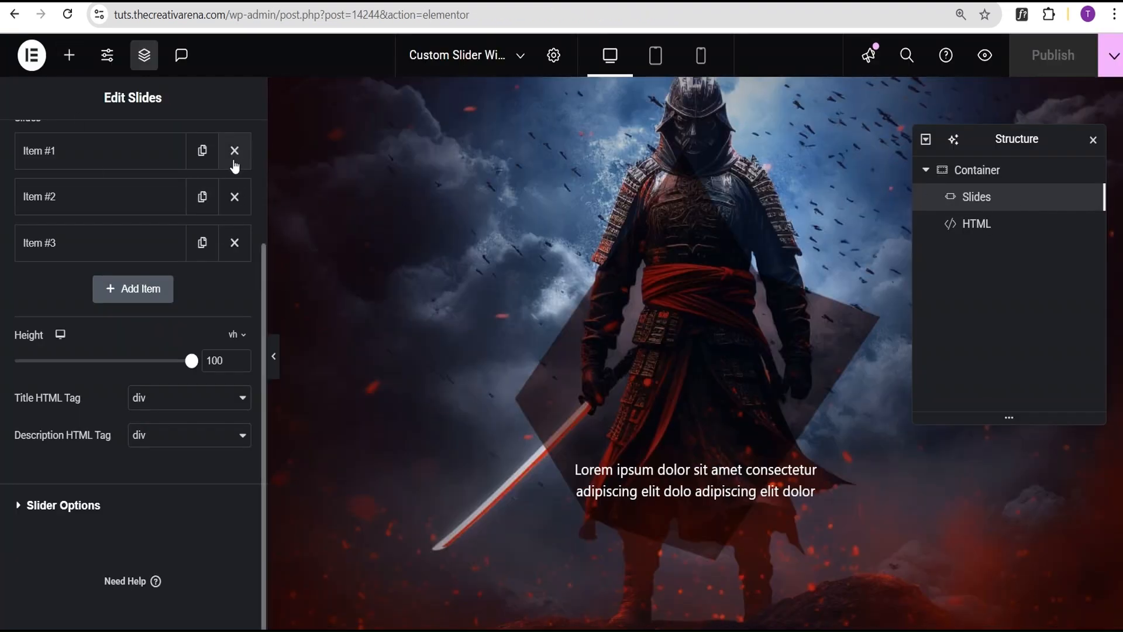
# - Open the Slides widget's custom CSS and go to the font-family declaration in the .swiper-pagination-bullet rule
pyautogui.scroll(3, 234, 165)
pyautogui.click(210, 151)
pyautogui.click(131, 207)
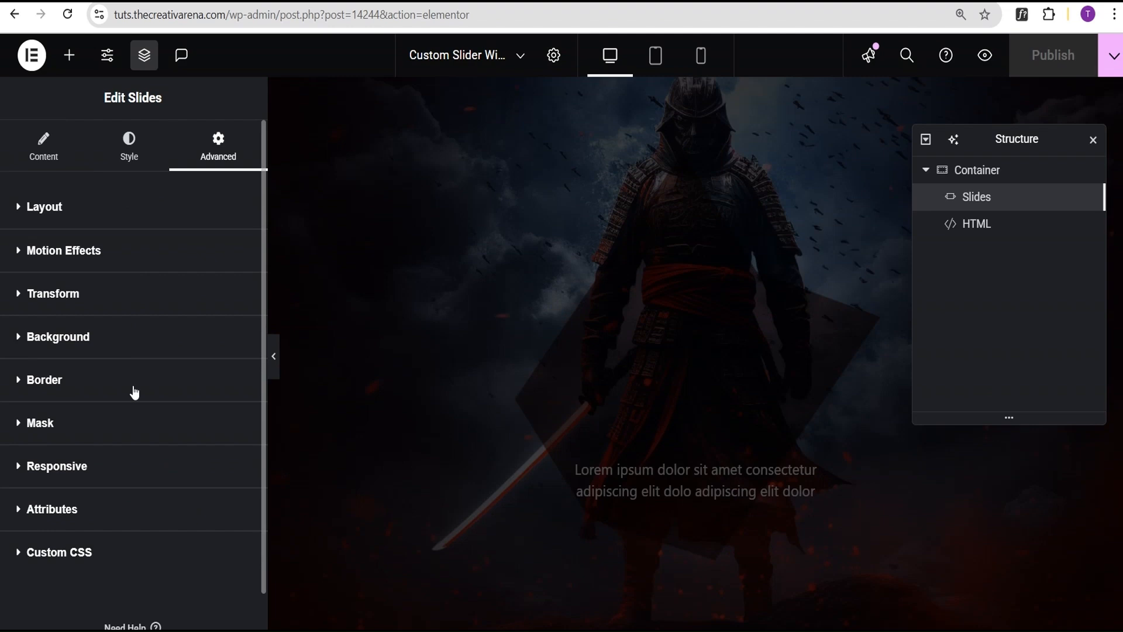
pyautogui.scroll(-1, 130, 489)
pyautogui.click(122, 506)
pyautogui.scroll(-3, 88, 409)
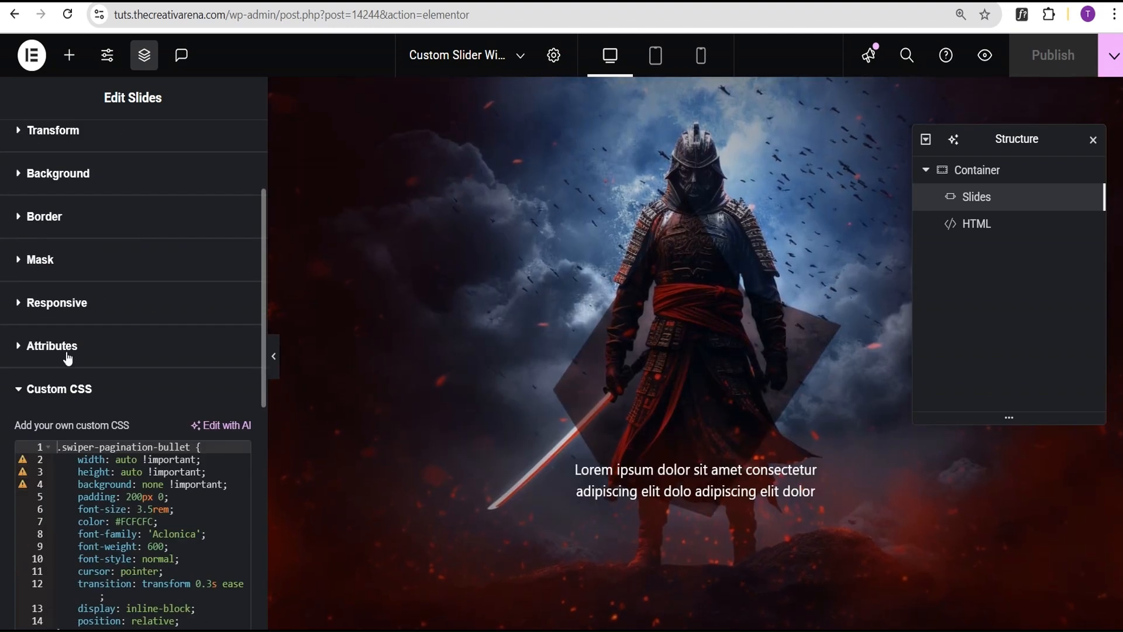
pyautogui.scroll(-2, 92, 445)
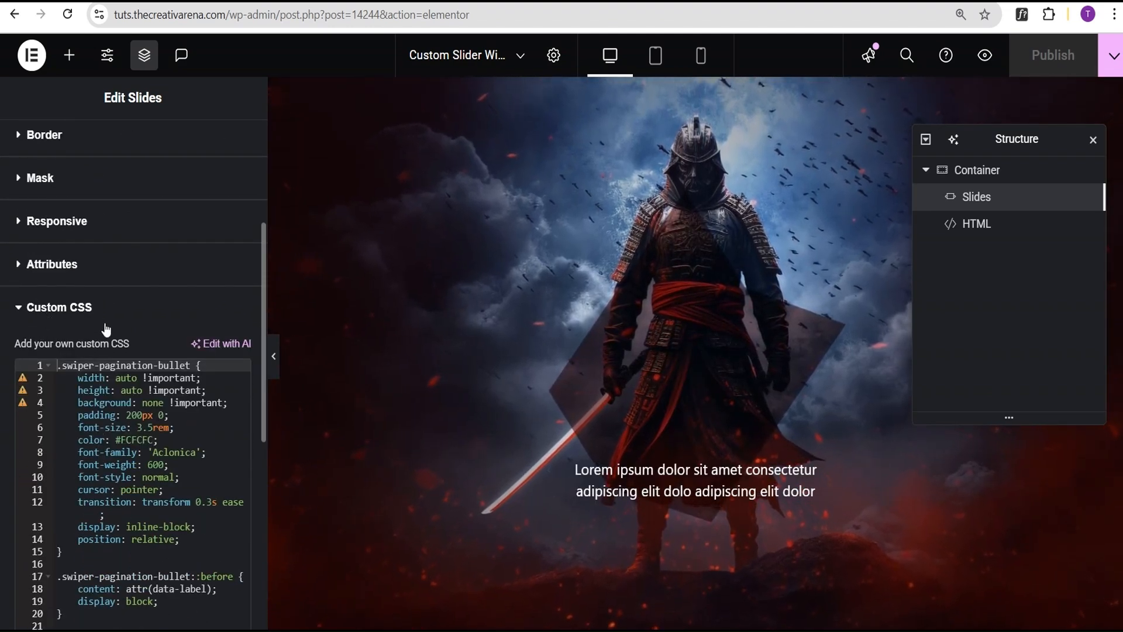
pyautogui.scroll(-2, 137, 448)
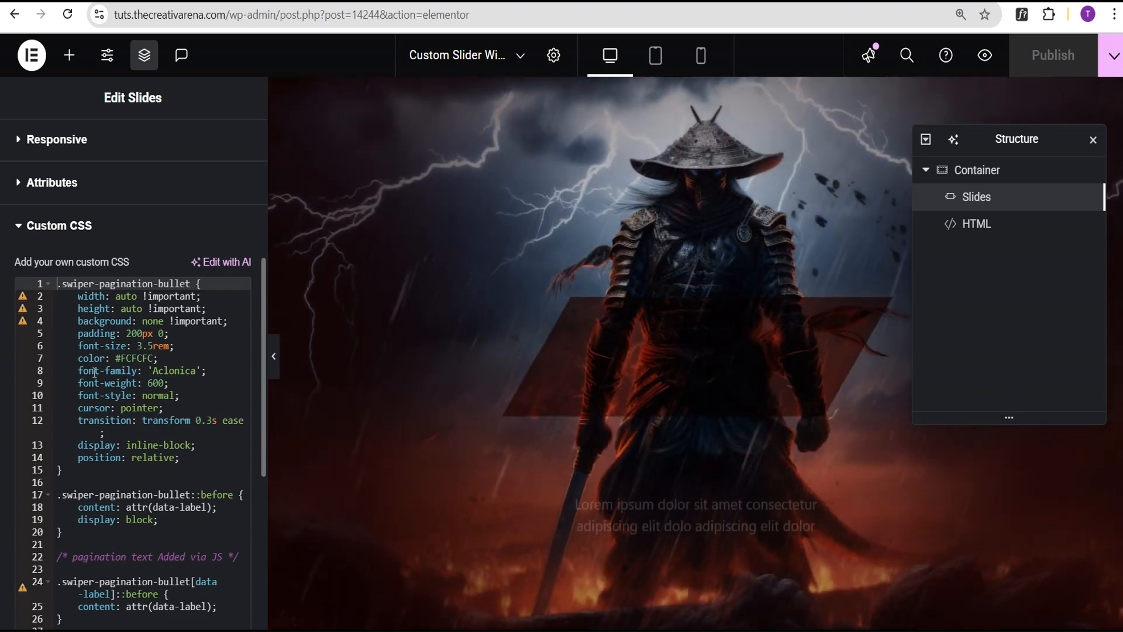
# - Try 'Roboto' as the font-family in the .swiper-pagination-bullet rule and restore 'Aclonica'
pyautogui.moveTo(197, 371); pyautogui.dragTo(154, 373)
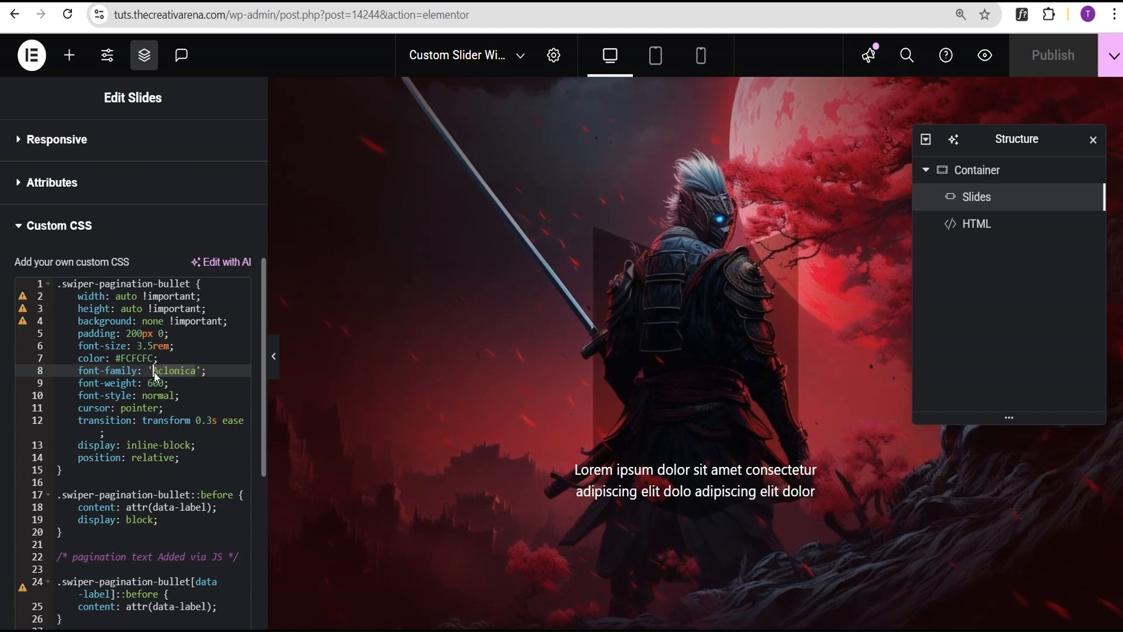
pyautogui.write('Roboto')
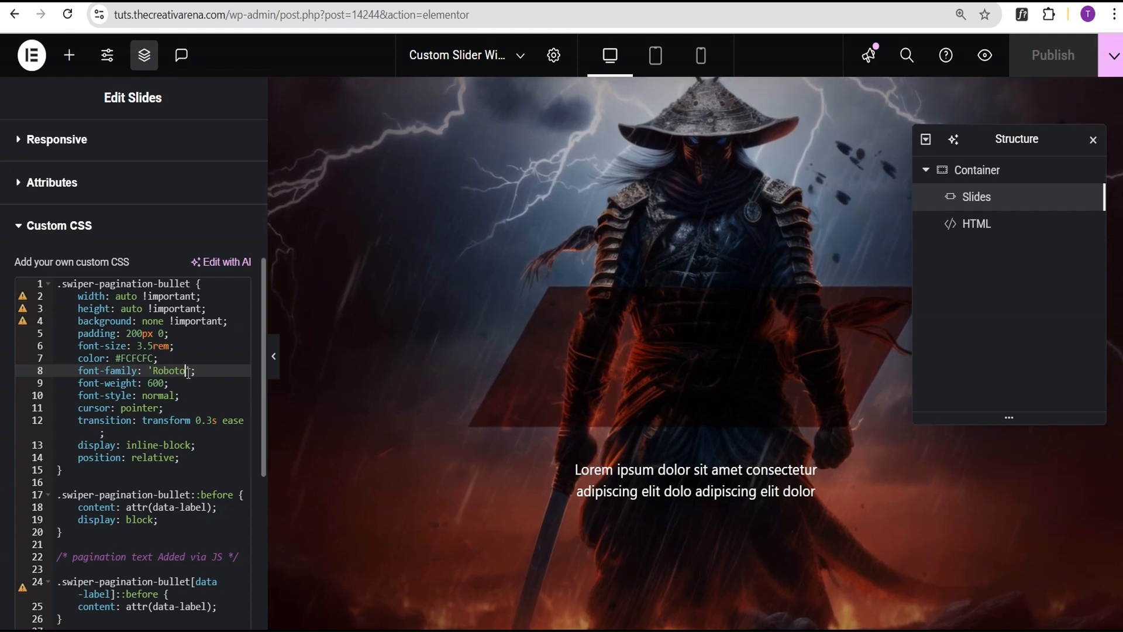
pyautogui.press('BackSpace')
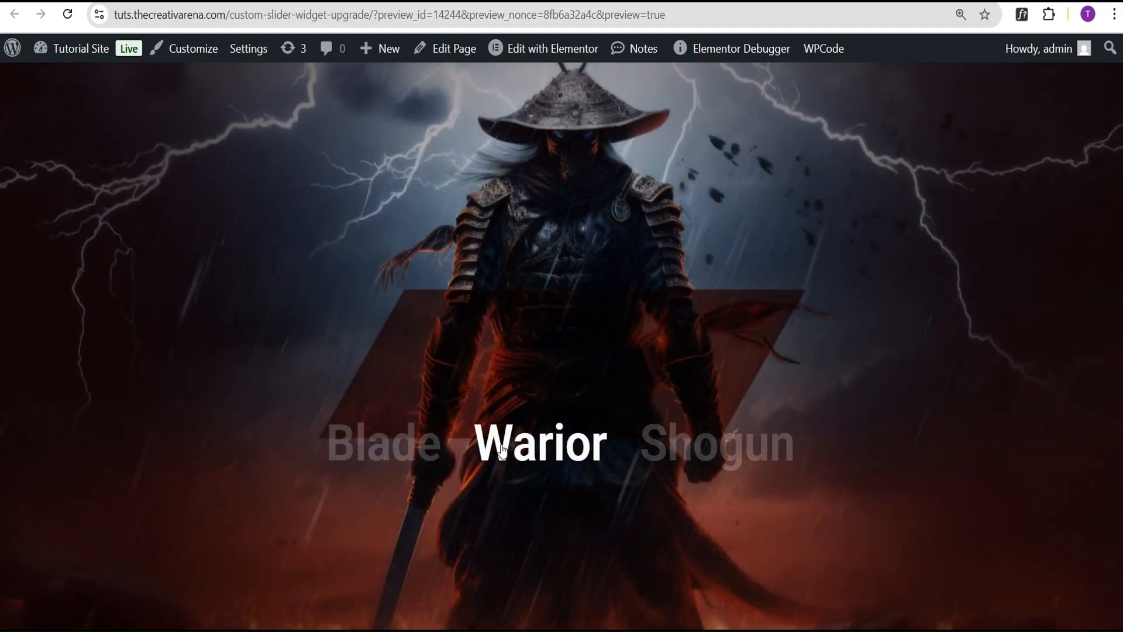
pyautogui.click(697, 476)
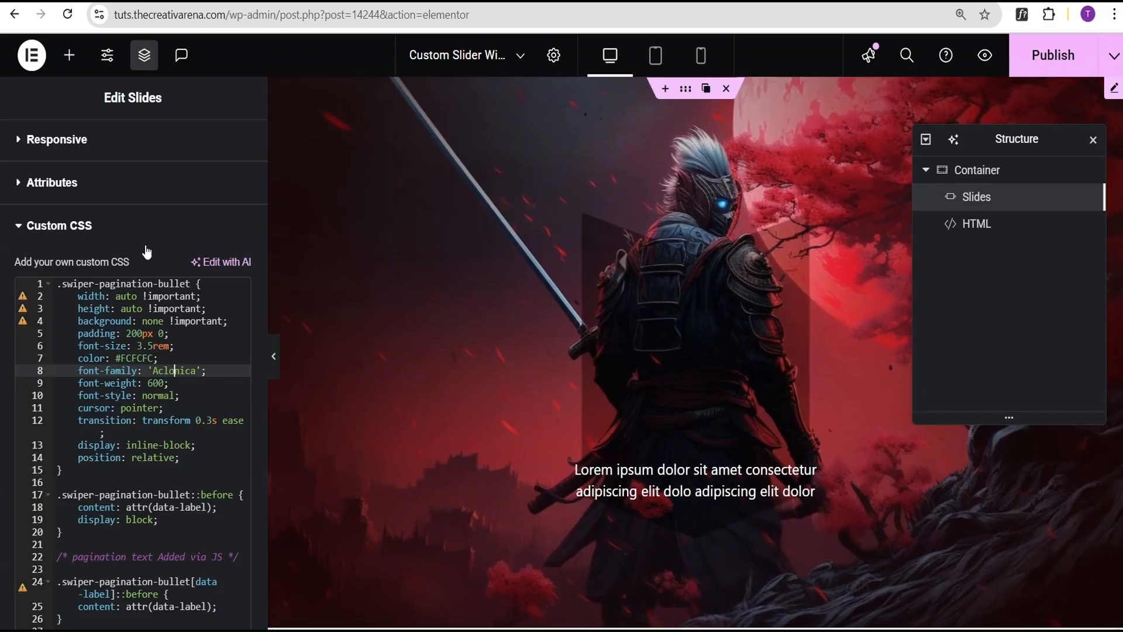
# - Examine the font families offered in the Slides widget's title typography settings, leaving the selection as it is
pyautogui.scroll(3, 117, 246)
pyautogui.scroll(5, 105, 168)
pyautogui.click(128, 146)
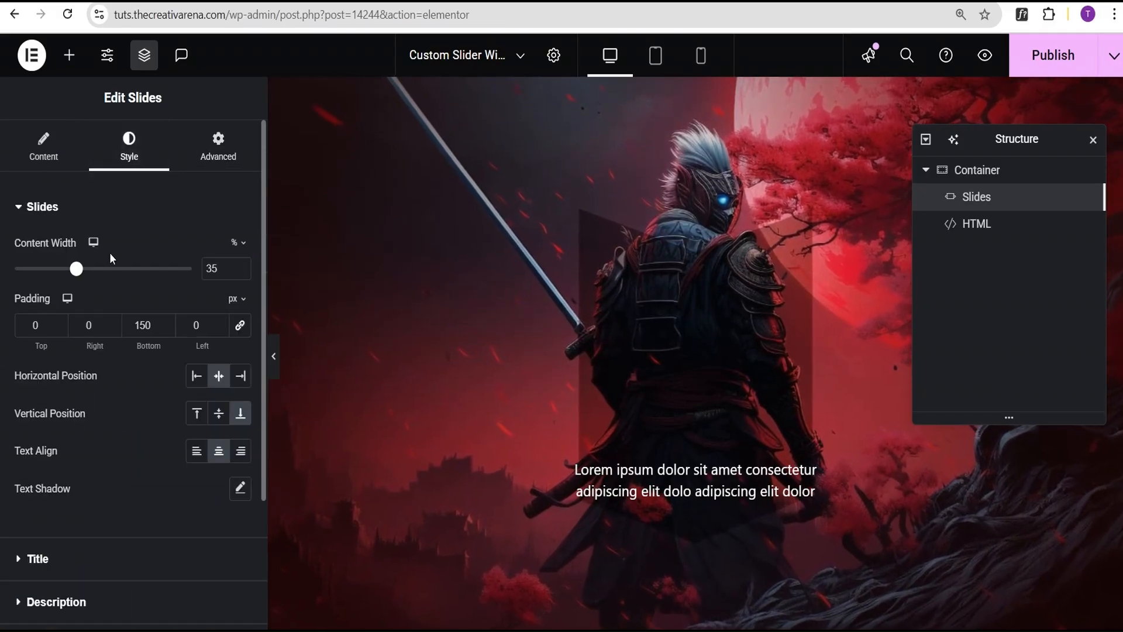
pyautogui.scroll(-1, 81, 500)
pyautogui.click(74, 485)
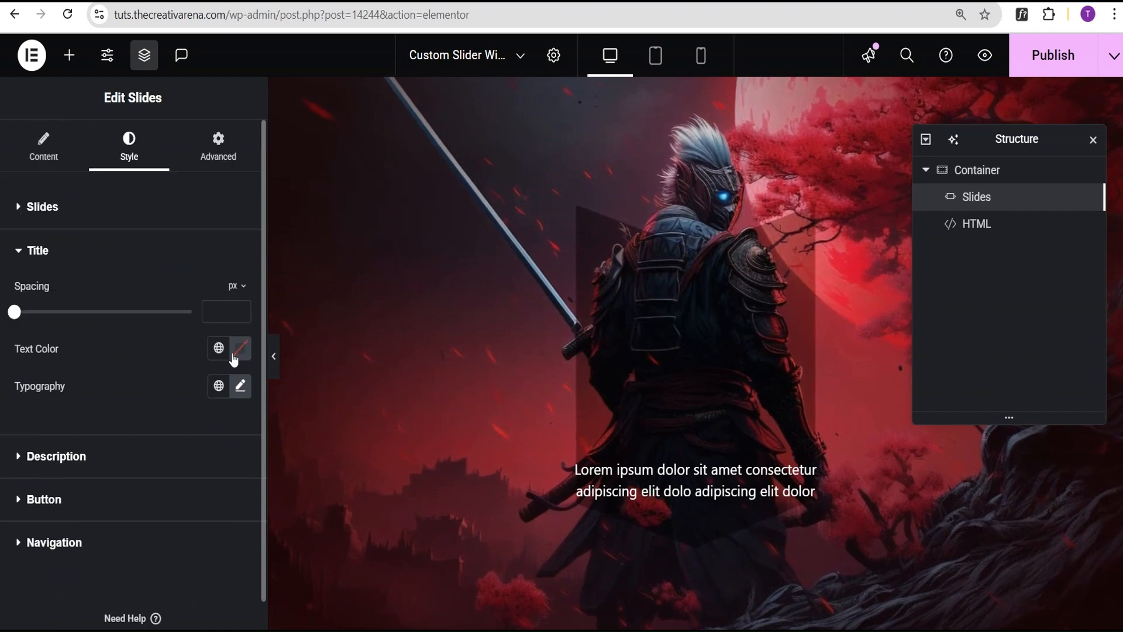
pyautogui.click(239, 391)
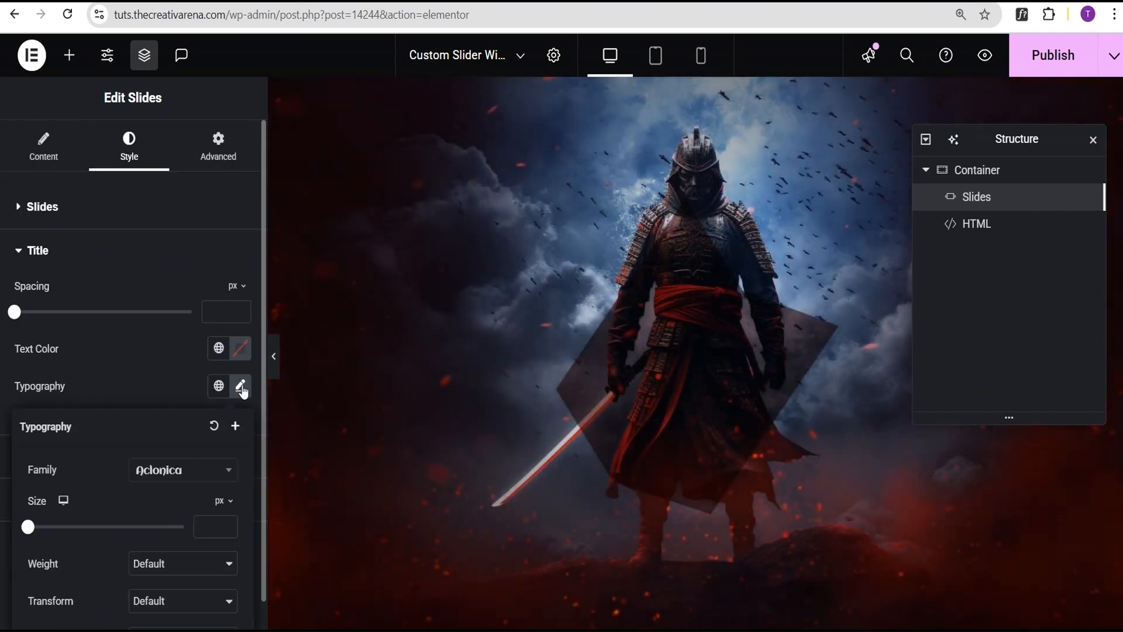
pyautogui.click(169, 477)
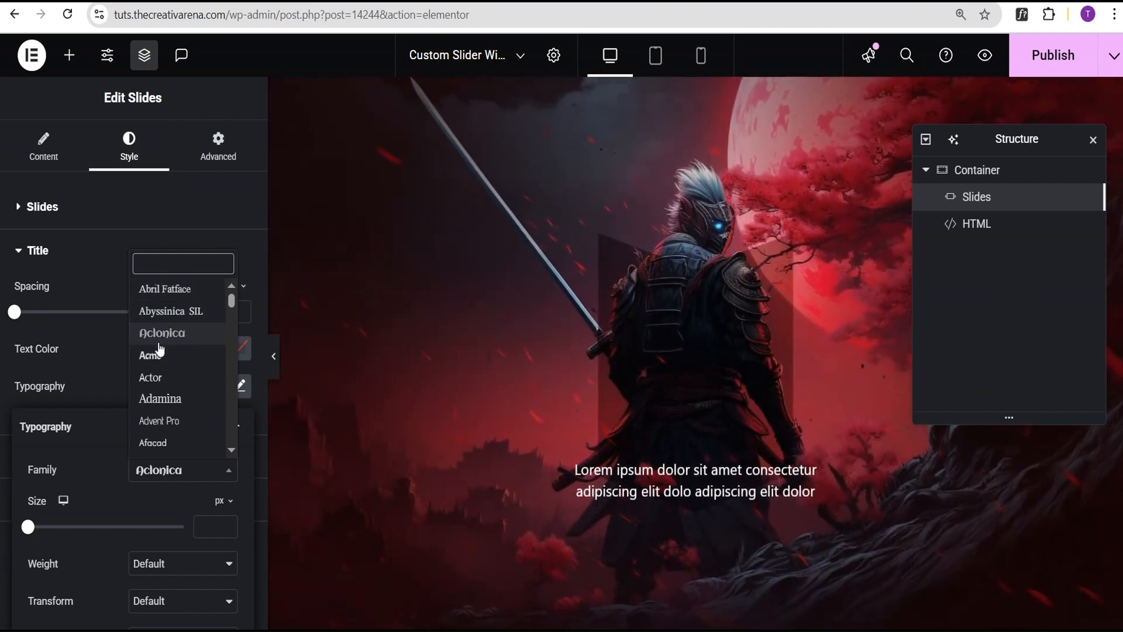
pyautogui.click(160, 479)
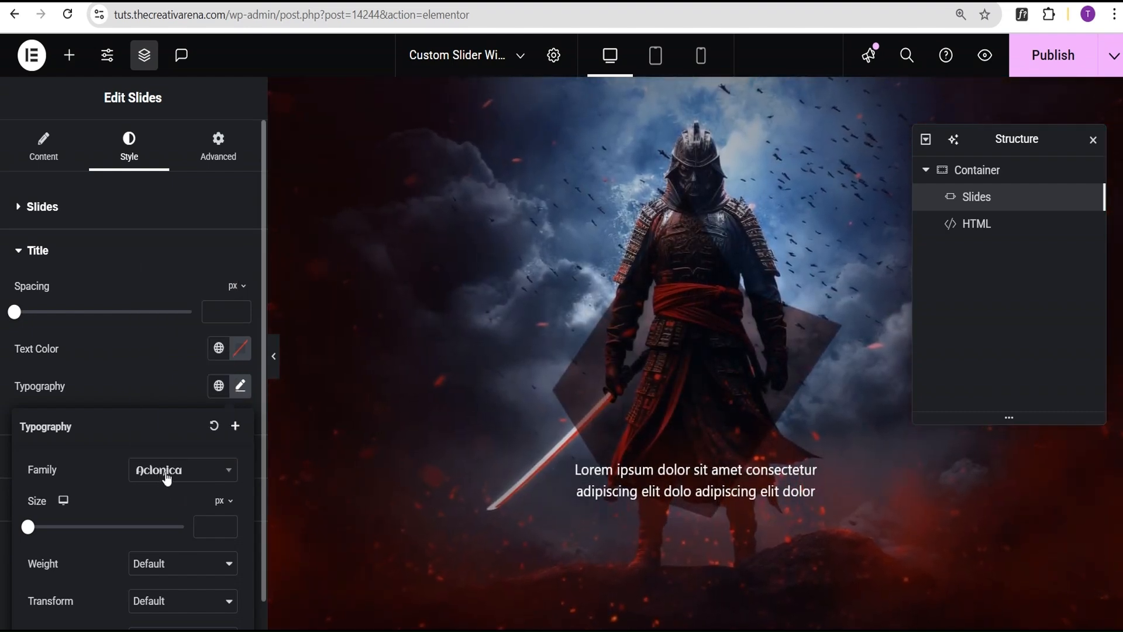
pyautogui.click(140, 381)
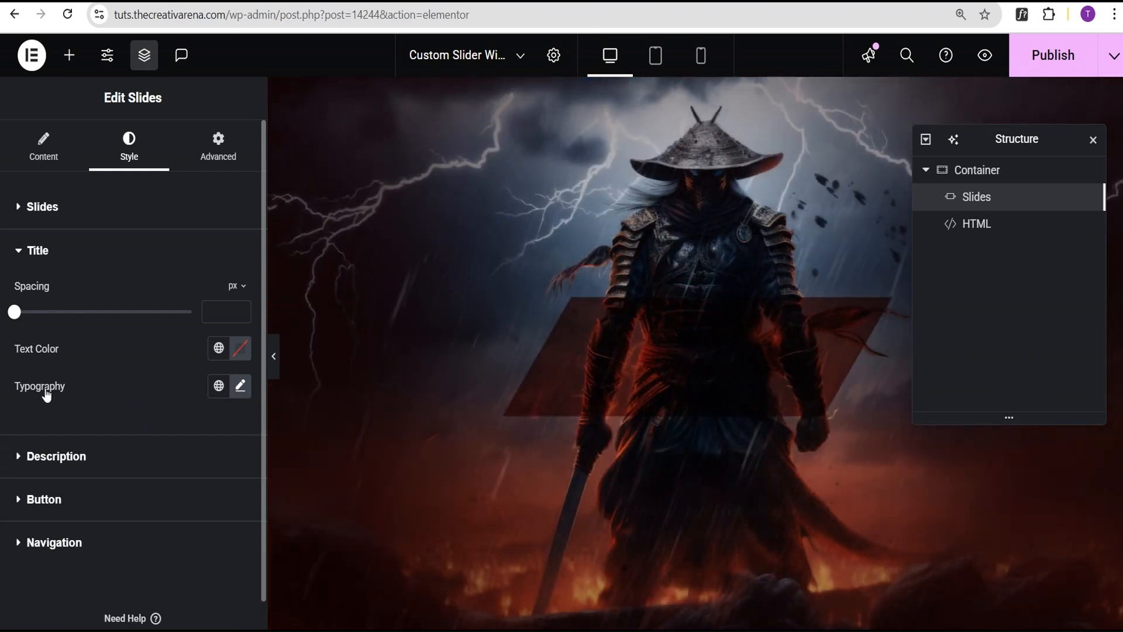
pyautogui.click(240, 387)
pyautogui.click(157, 374)
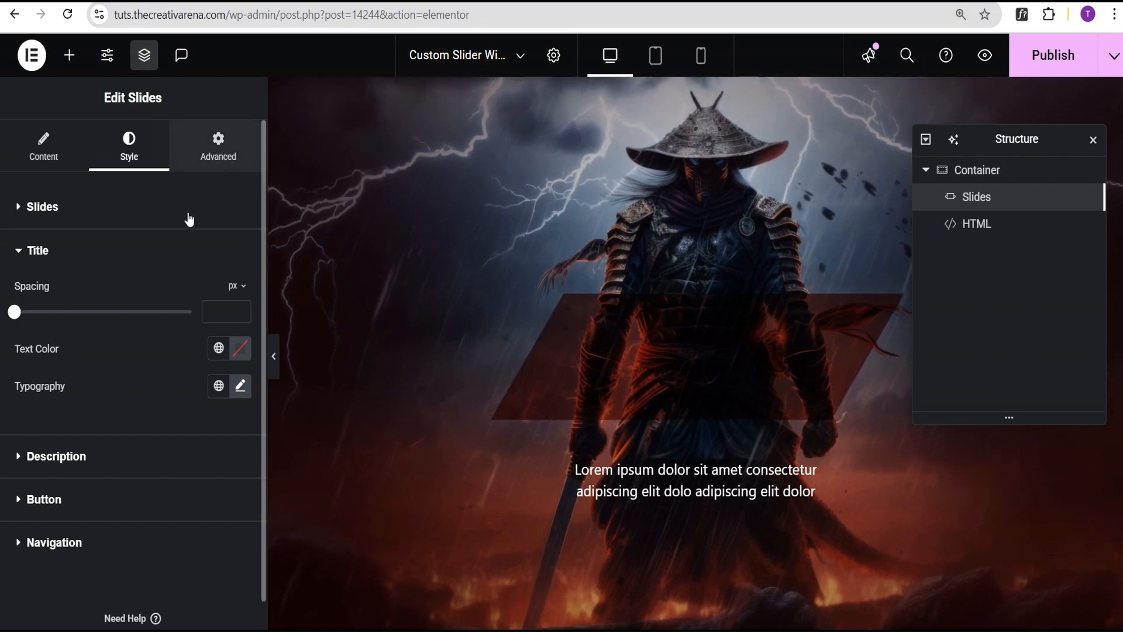
# - Review the custom CSS of the Slides widget down to its responsive adjustments for tablets and mobile phones
pyautogui.click(218, 146)
pyautogui.click(143, 549)
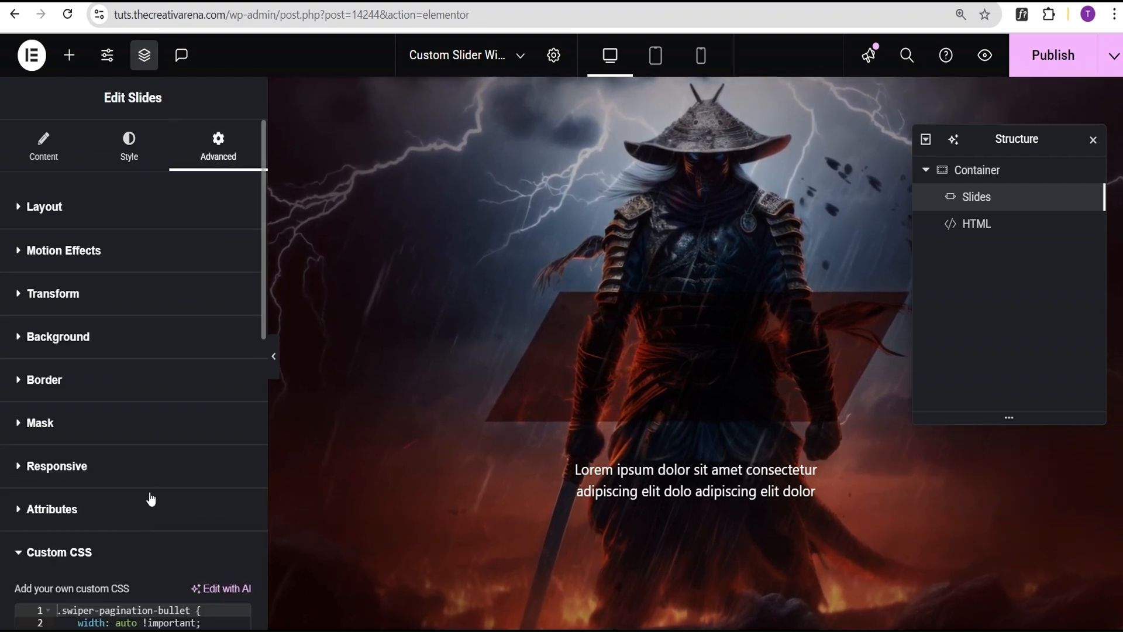
pyautogui.scroll(-3, 152, 515)
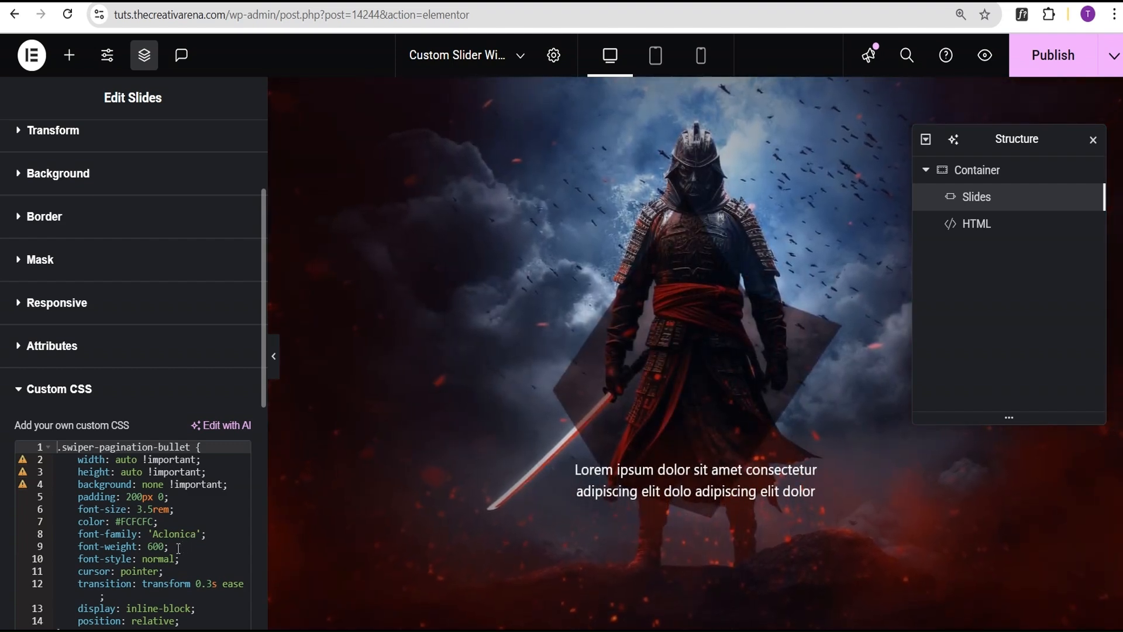
pyautogui.scroll(-7, 185, 547)
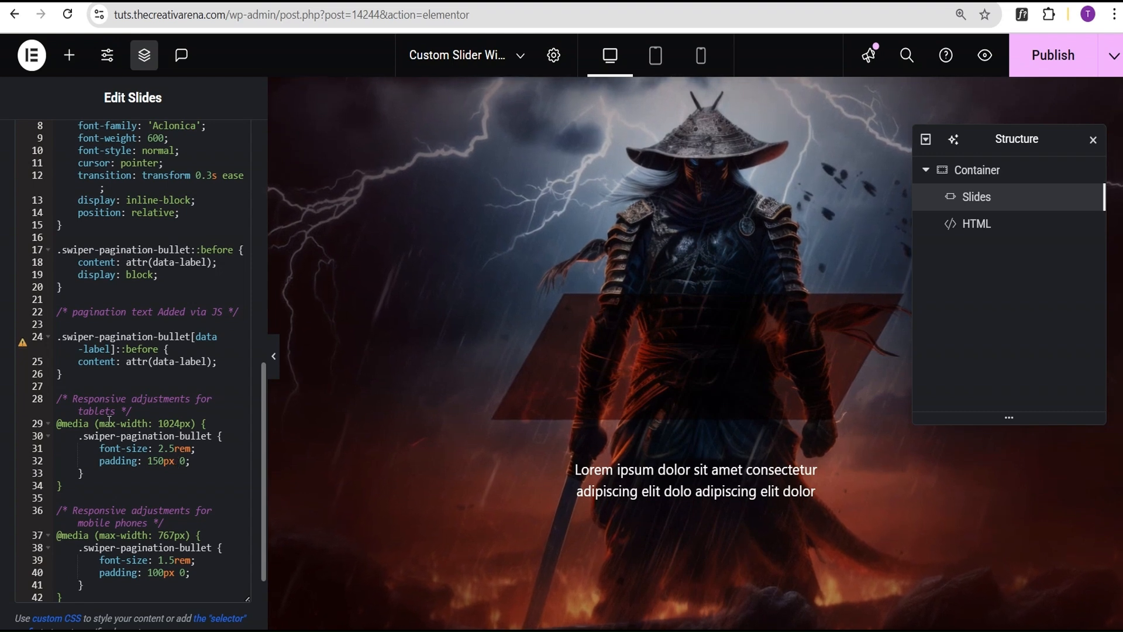
pyautogui.scroll(-2, 150, 514)
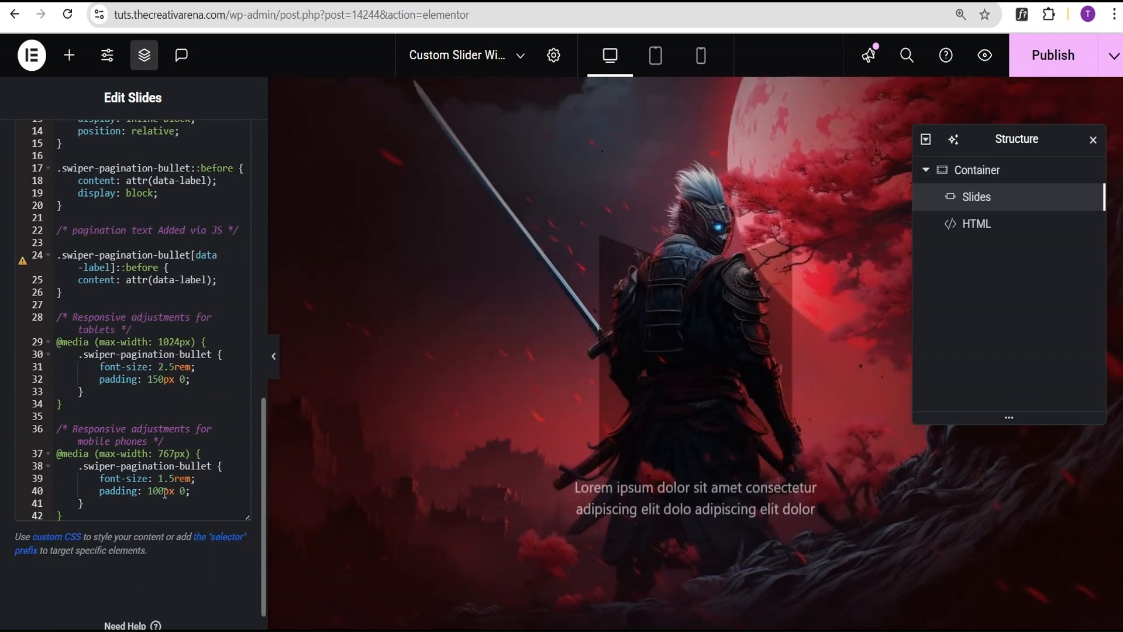
# - Publish the page with the finished Slides widget CSS and open its front-end preview
pyautogui.scroll(2, 158, 492)
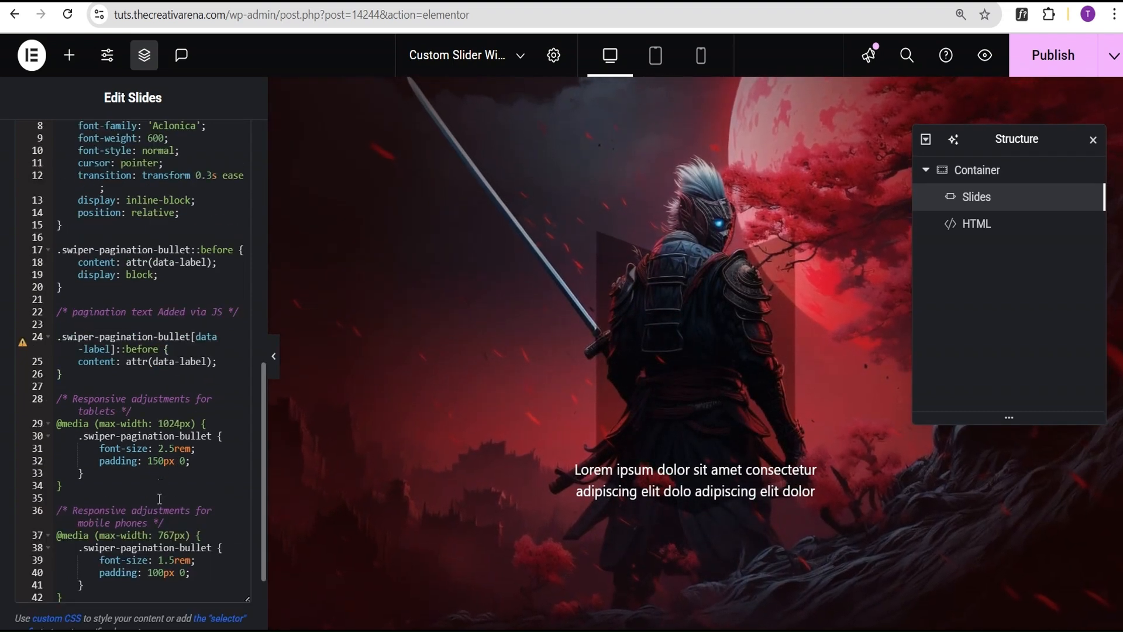
pyautogui.scroll(7, 157, 484)
pyautogui.scroll(-5, 159, 484)
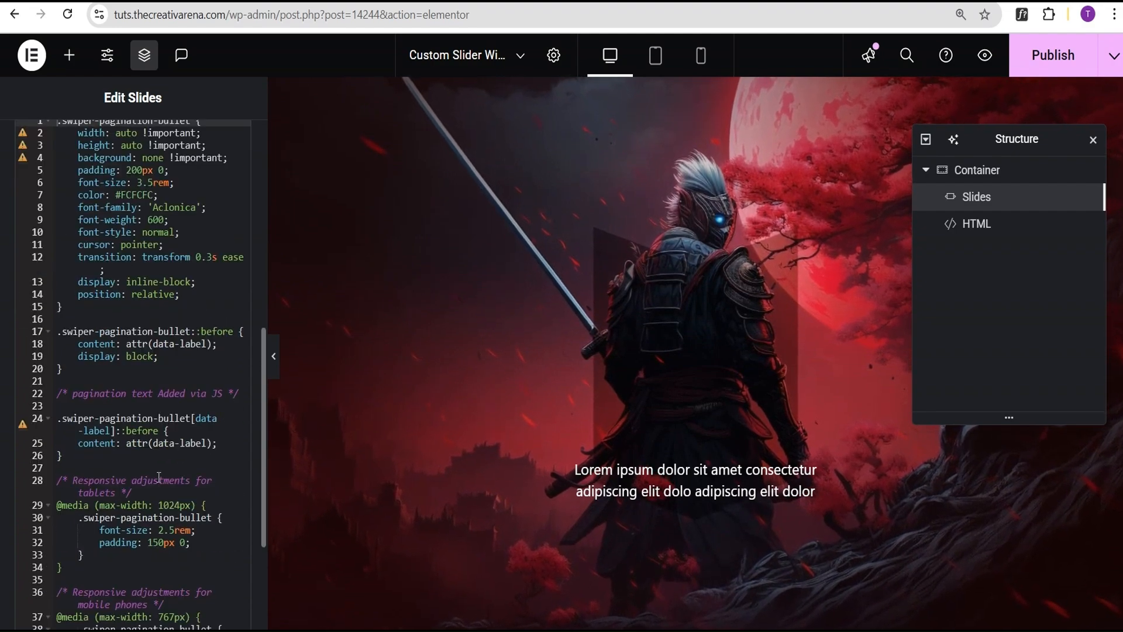
pyautogui.scroll(7, 159, 478)
pyautogui.scroll(-5, 163, 489)
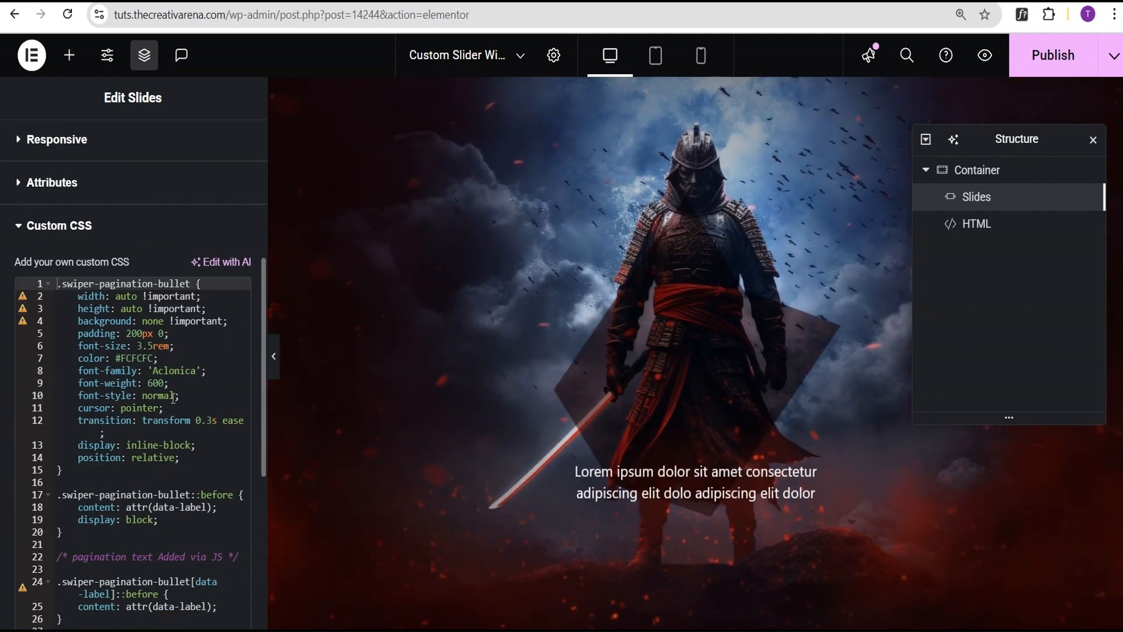
pyautogui.click(1071, 53)
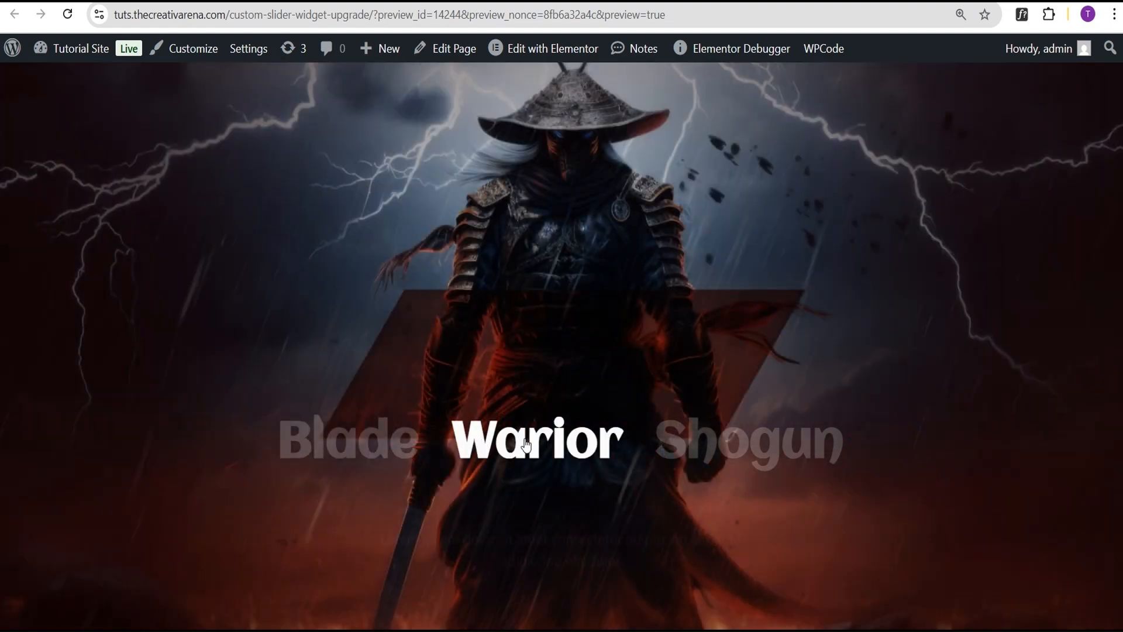
# - Test the title pagination on the page preview by switching between the Shogun and Warior slides
pyautogui.moveTo(727, 450)
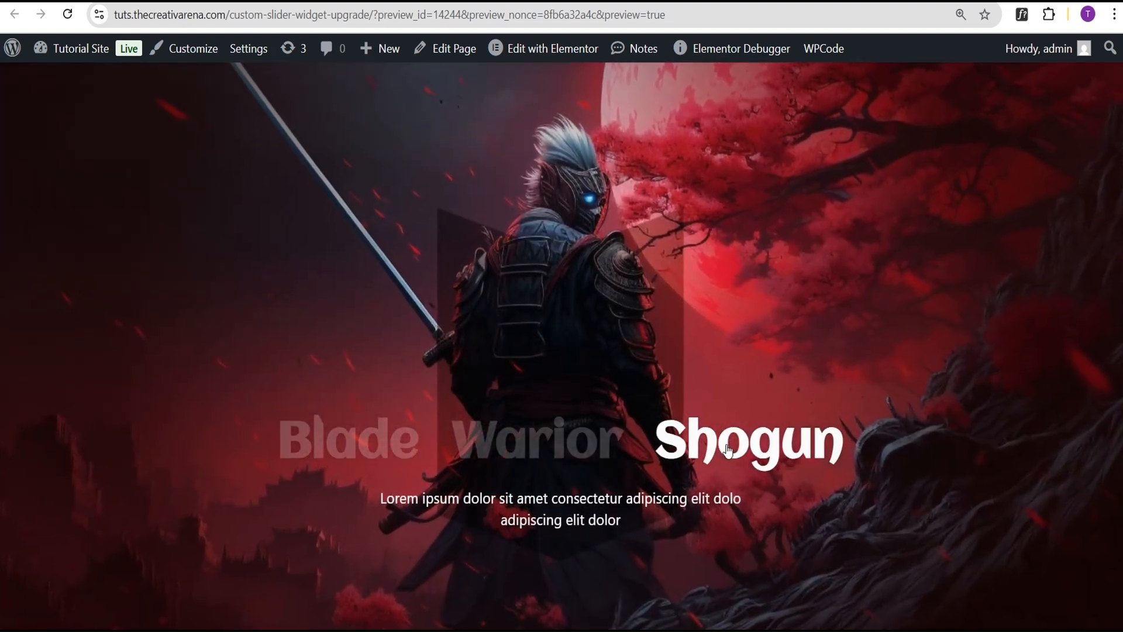
pyautogui.moveTo(557, 462)
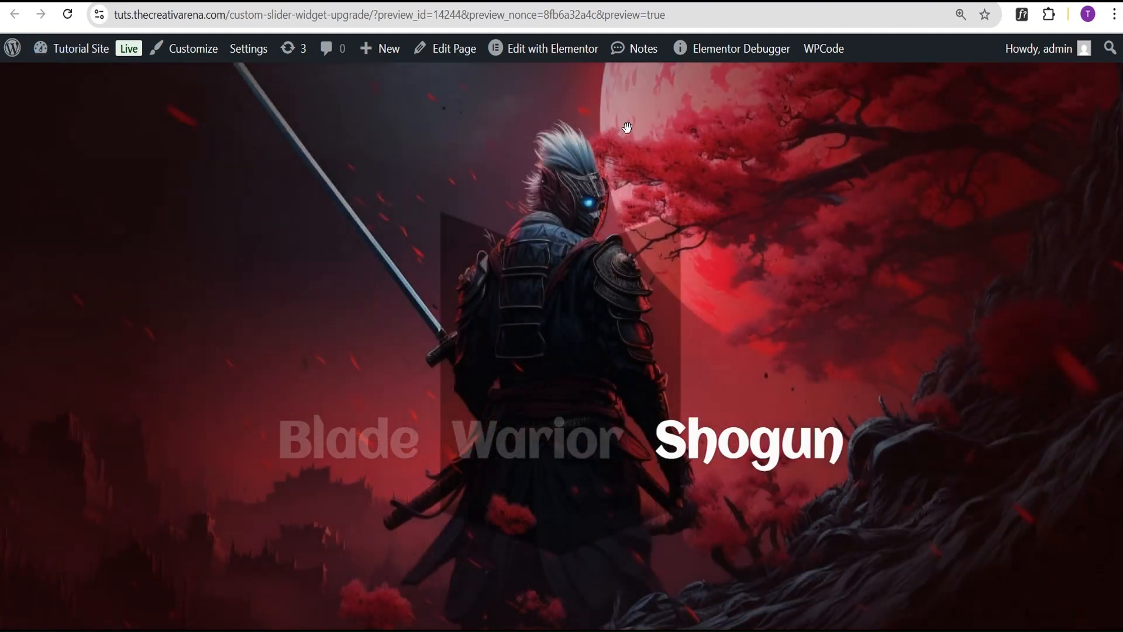
pyautogui.moveTo(498, 376)
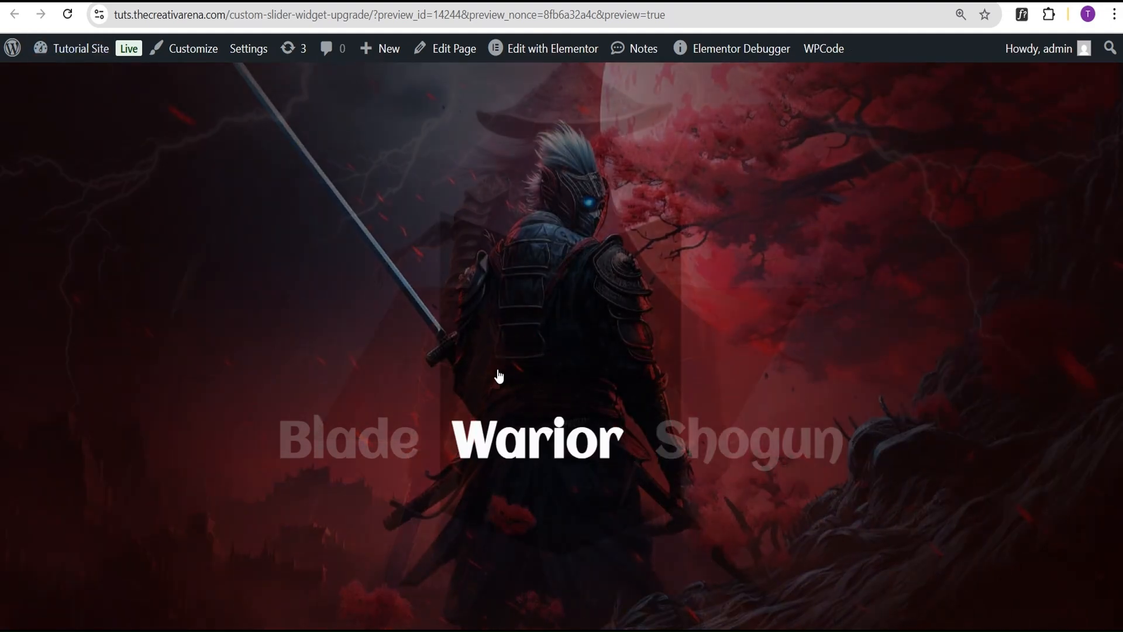
pyautogui.moveTo(797, 381)
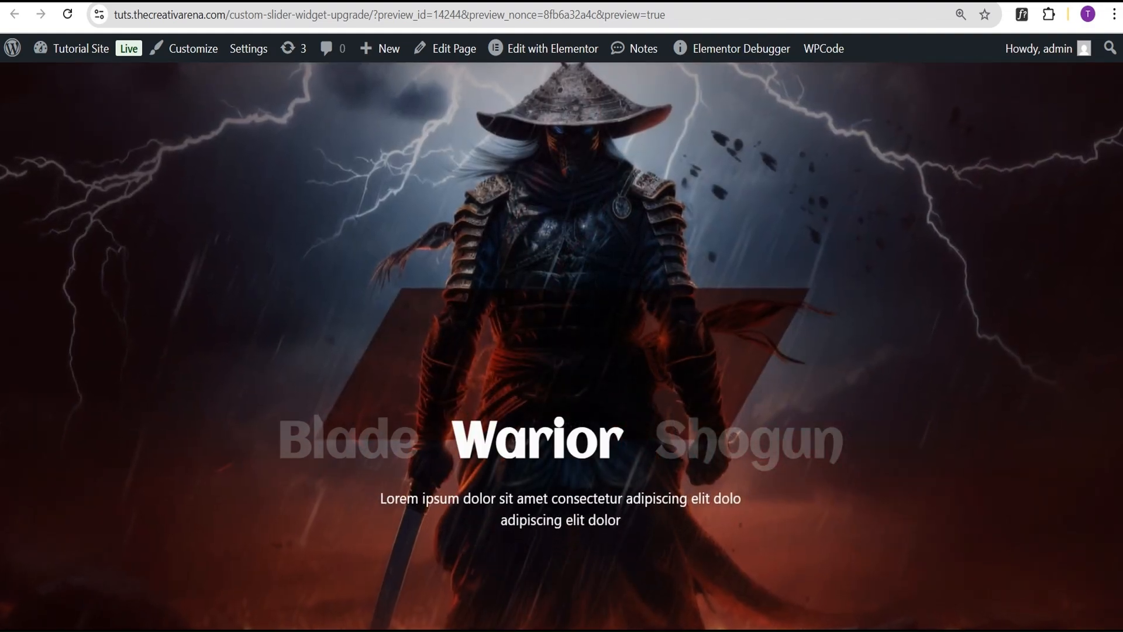
pyautogui.click(585, 631)
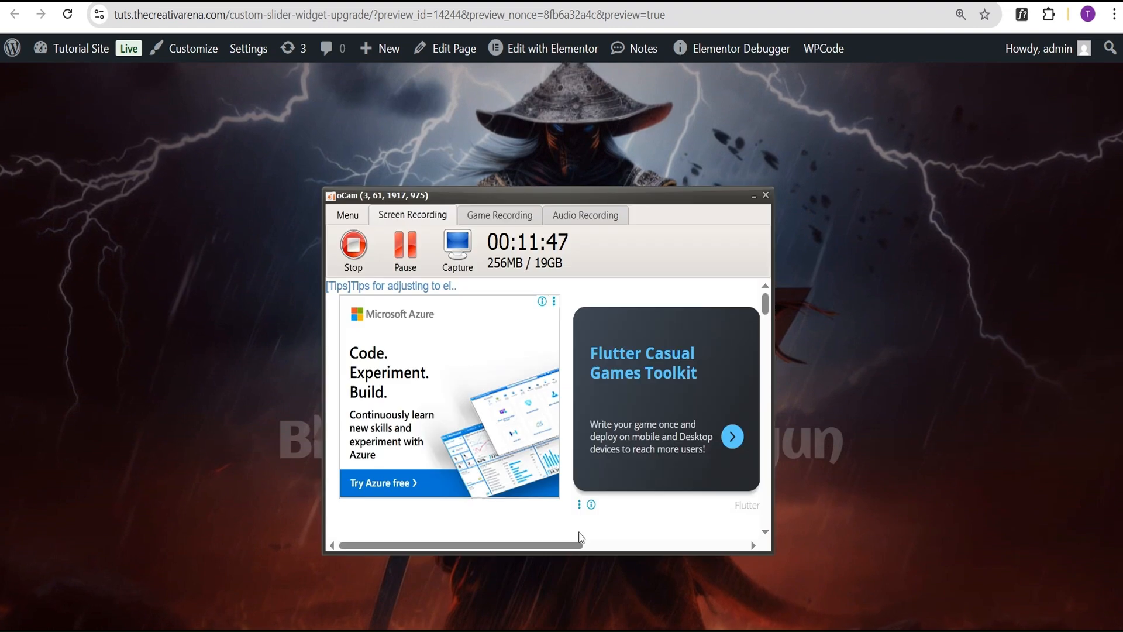
pyautogui.click(406, 250)
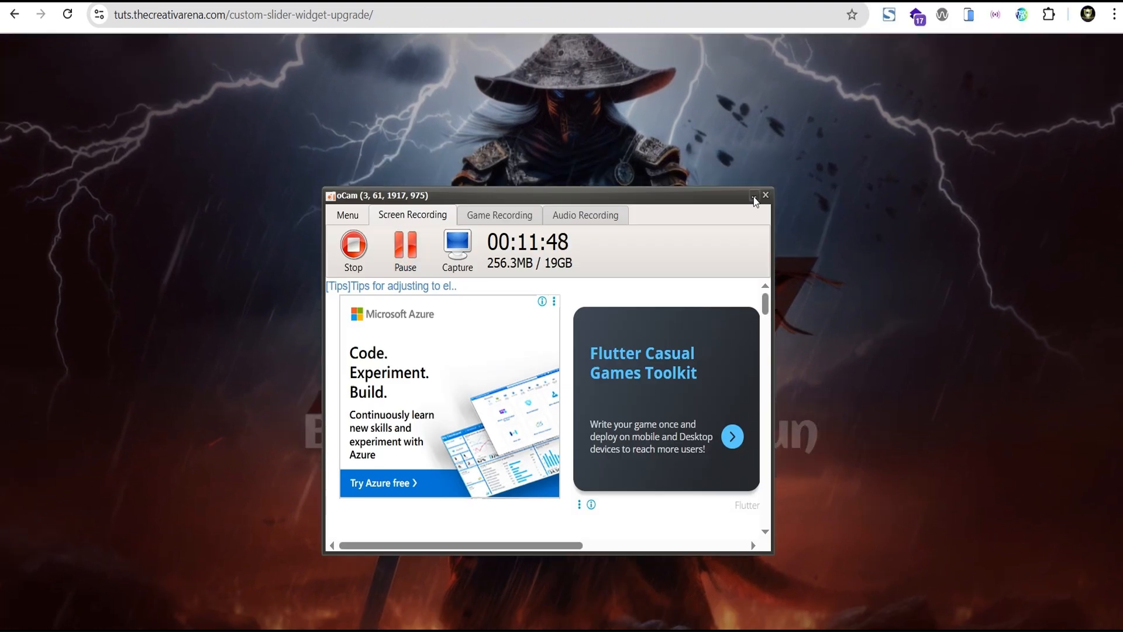
pyautogui.click(754, 196)
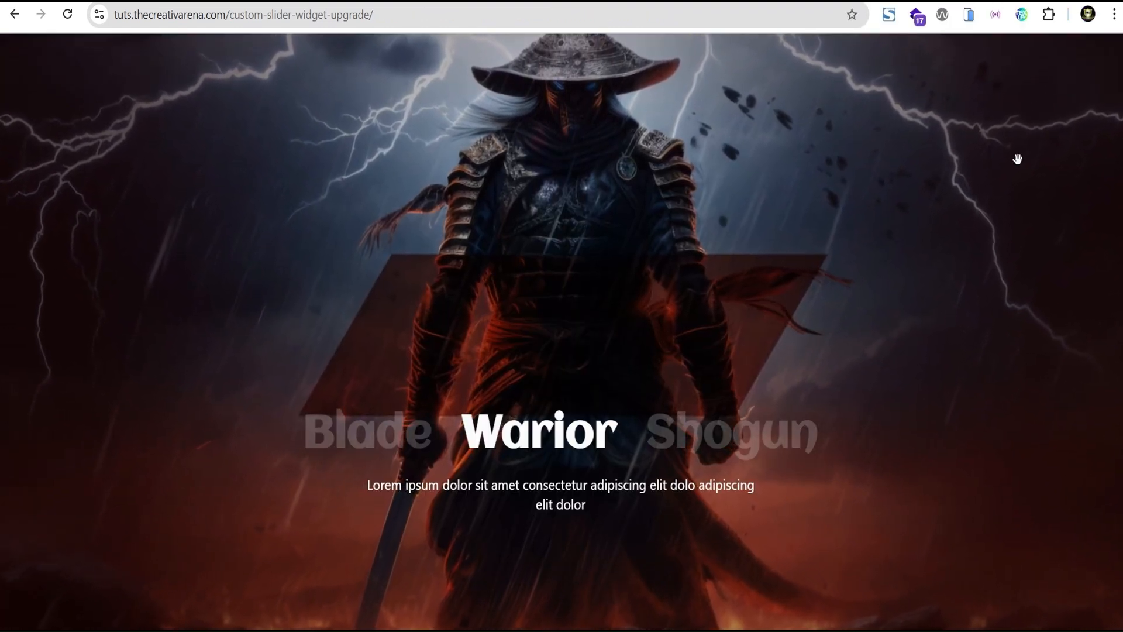
# - Check on the live desktop page that the Blade, Warior and Shogun titles switch the slides
pyautogui.click(765, 434)
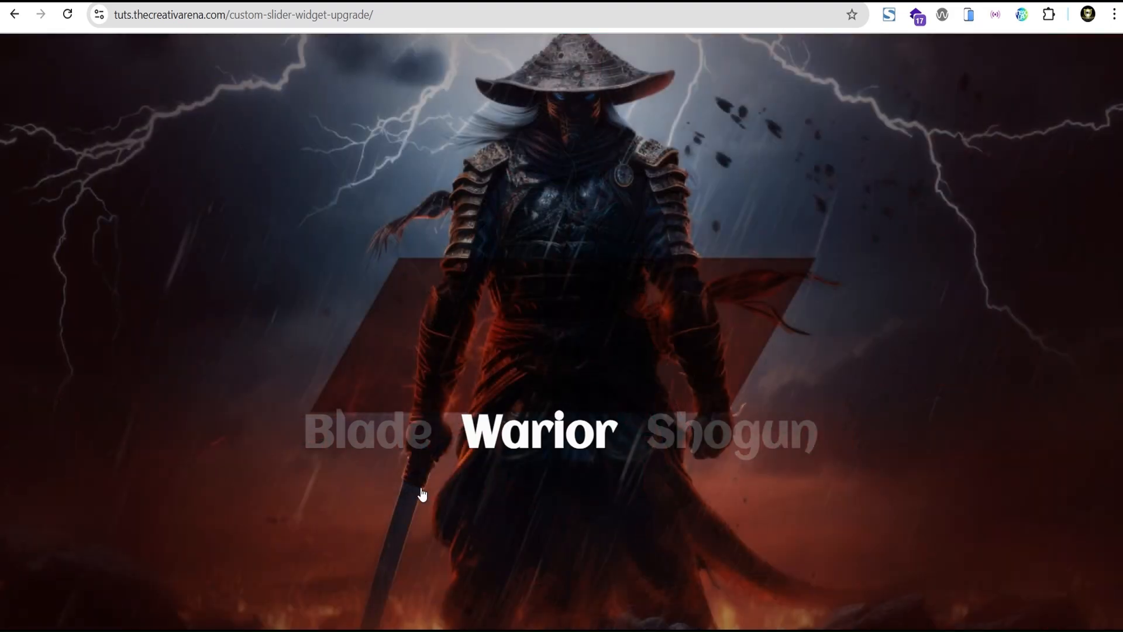
pyautogui.moveTo(382, 453)
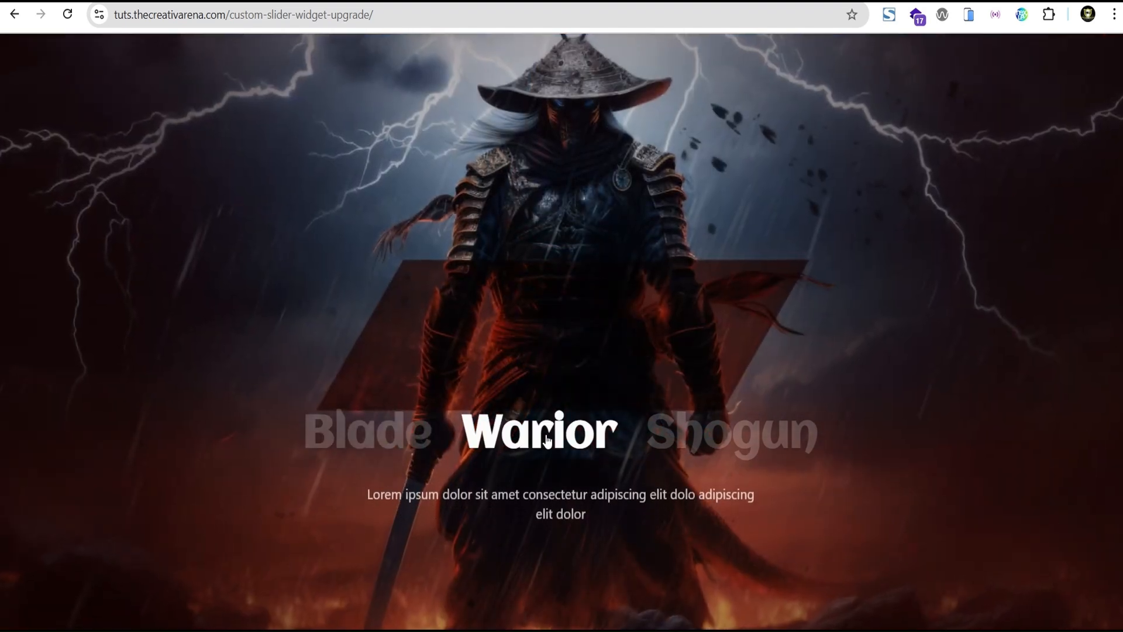
pyautogui.moveTo(723, 439)
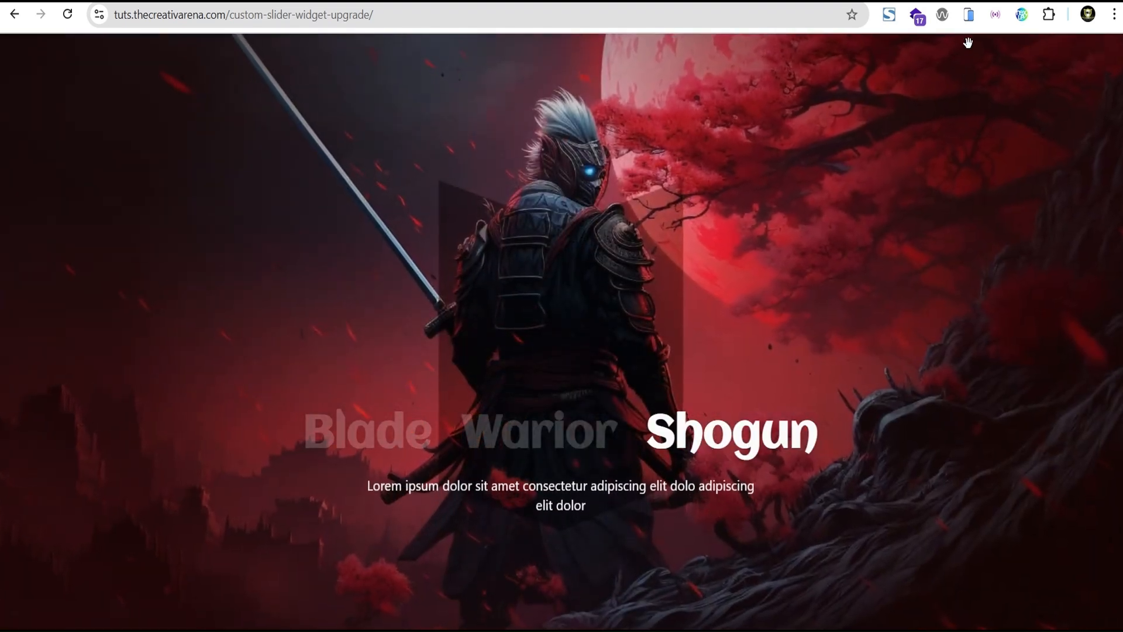
# - Display the live slider page in the mobile simulator's tablet view and test its slide titles
pyautogui.click(971, 19)
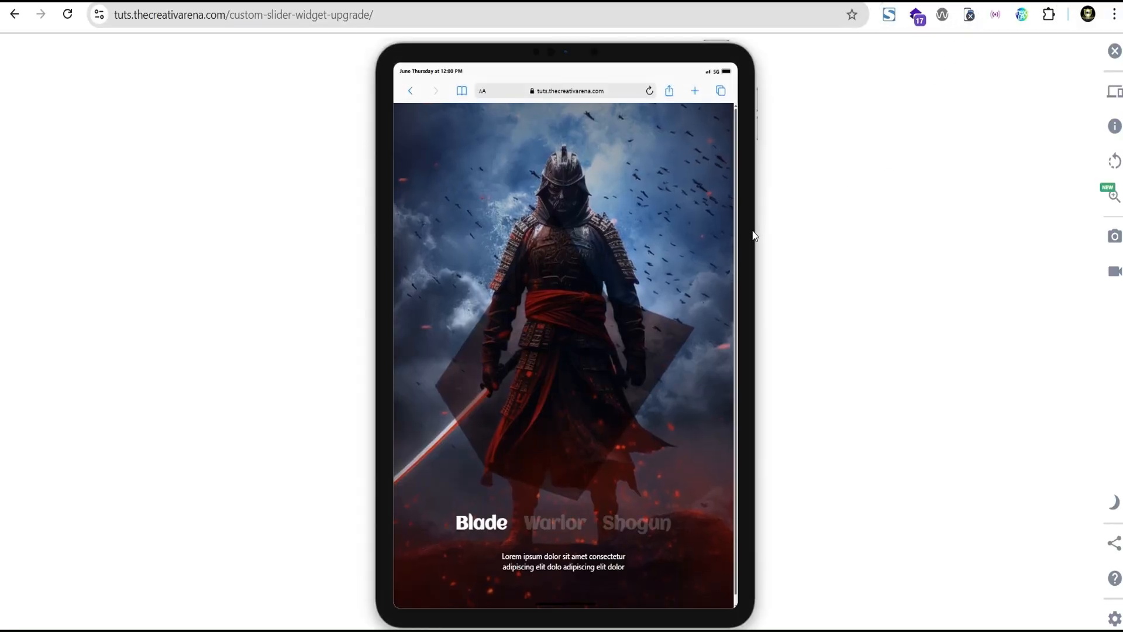
pyautogui.moveTo(656, 525)
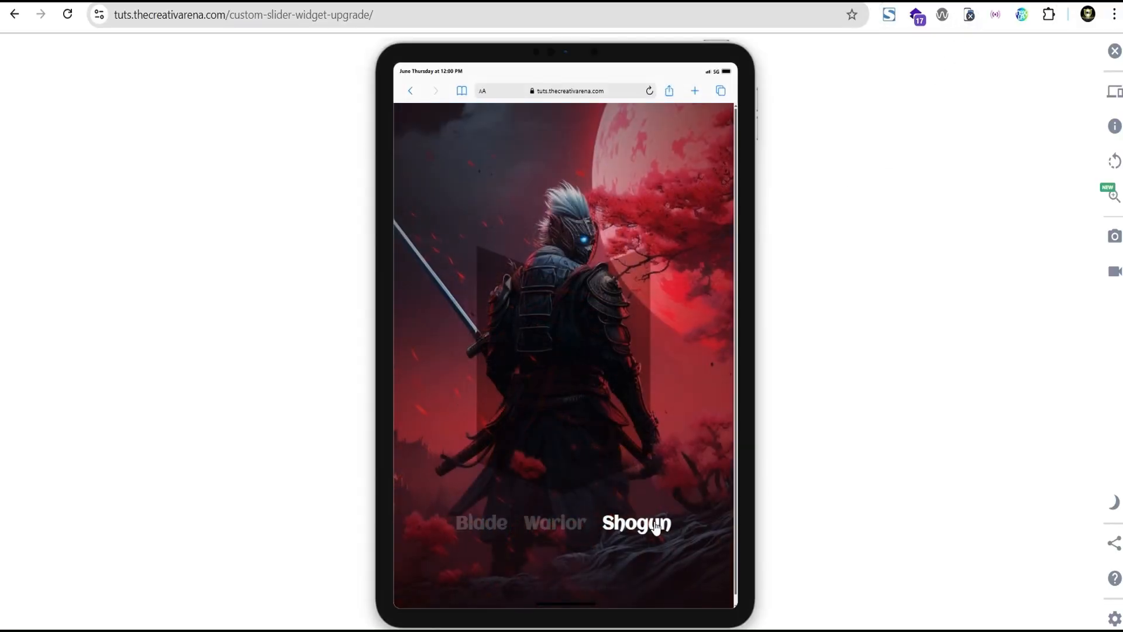
pyautogui.moveTo(573, 530)
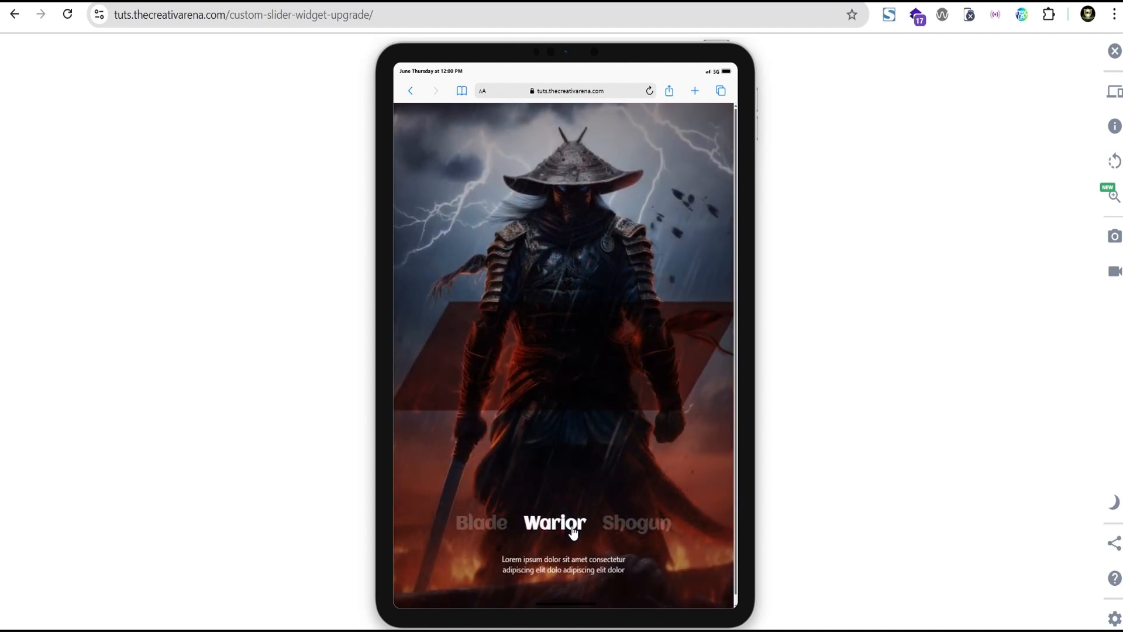
# - Change the simulated device to iPhone 11 PRO MAX and test the Blade, Warior and Shogun slide titles
pyautogui.click(1118, 101)
pyautogui.scroll(-3, 878, 327)
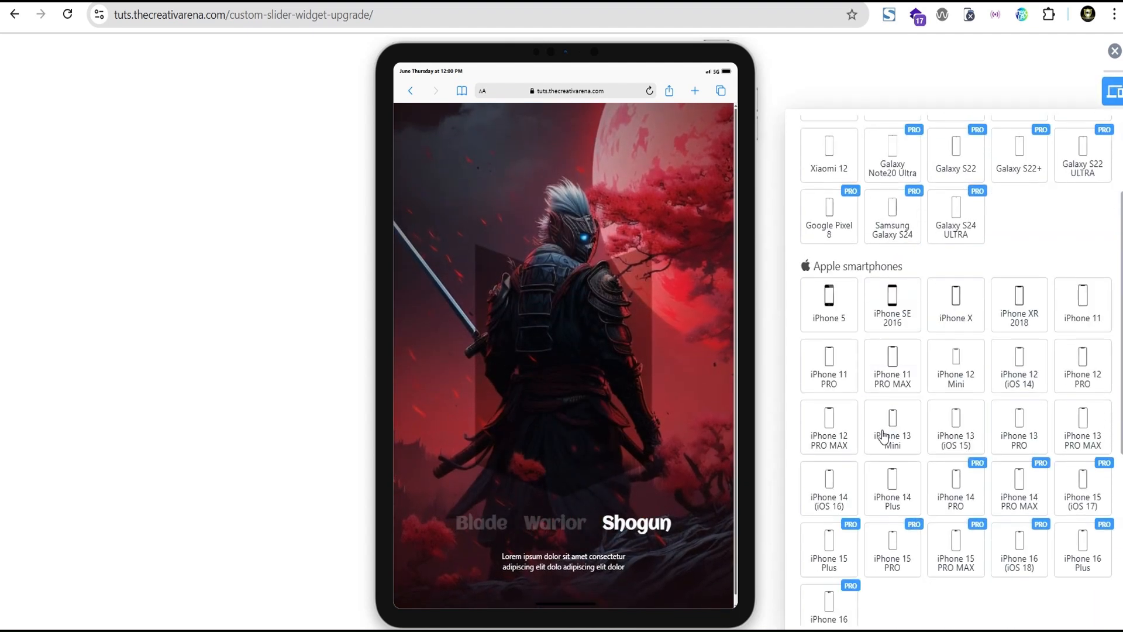
pyautogui.click(894, 368)
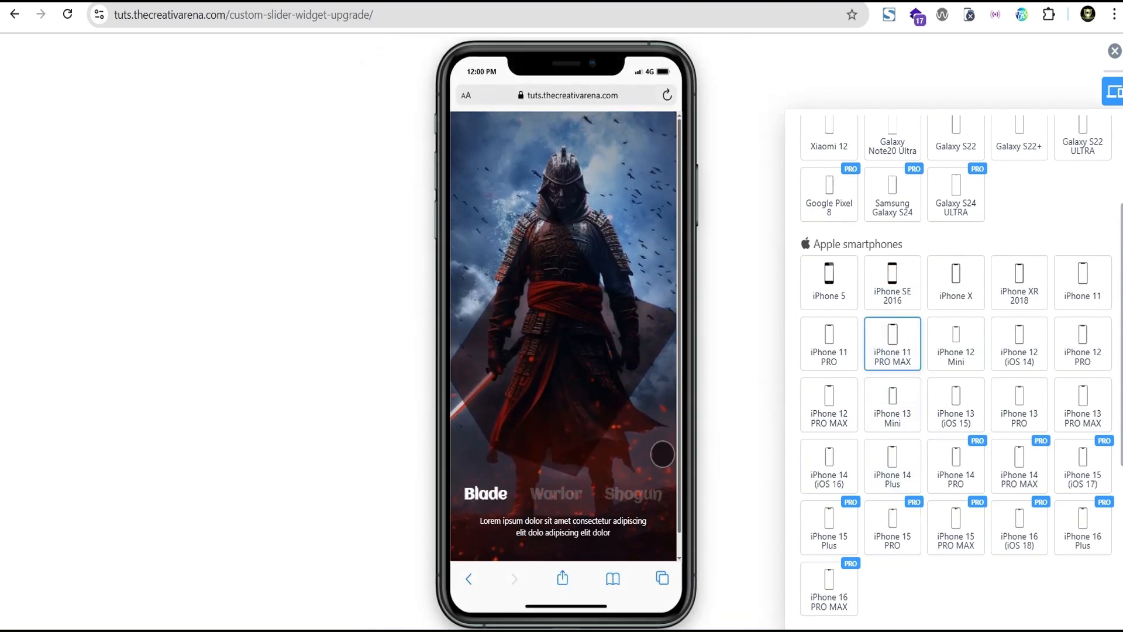
pyautogui.moveTo(650, 495)
pyautogui.moveTo(567, 496)
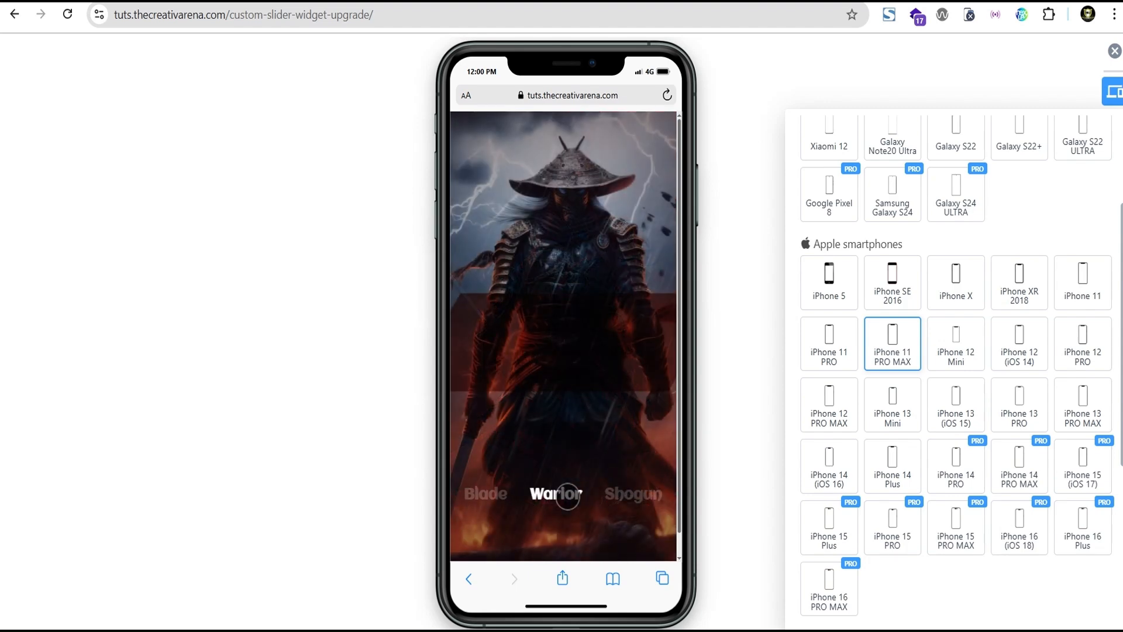
pyautogui.moveTo(492, 502)
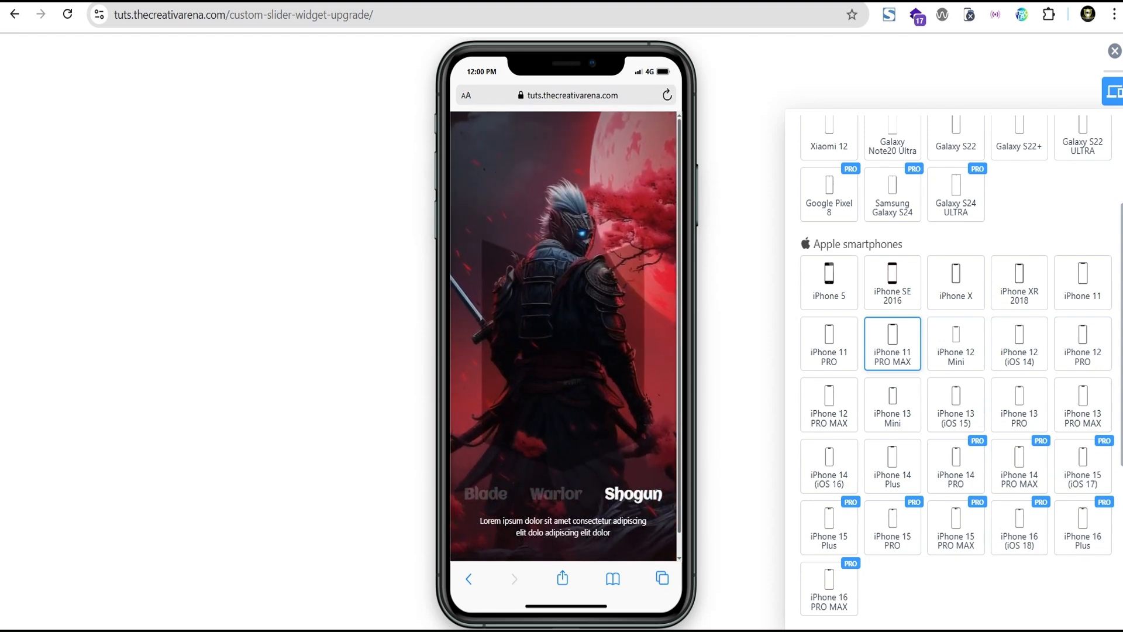
# - Close the device simulator and go through the Warior, Blade, Warior and Shogun slides at desktop size
pyautogui.click(1113, 56)
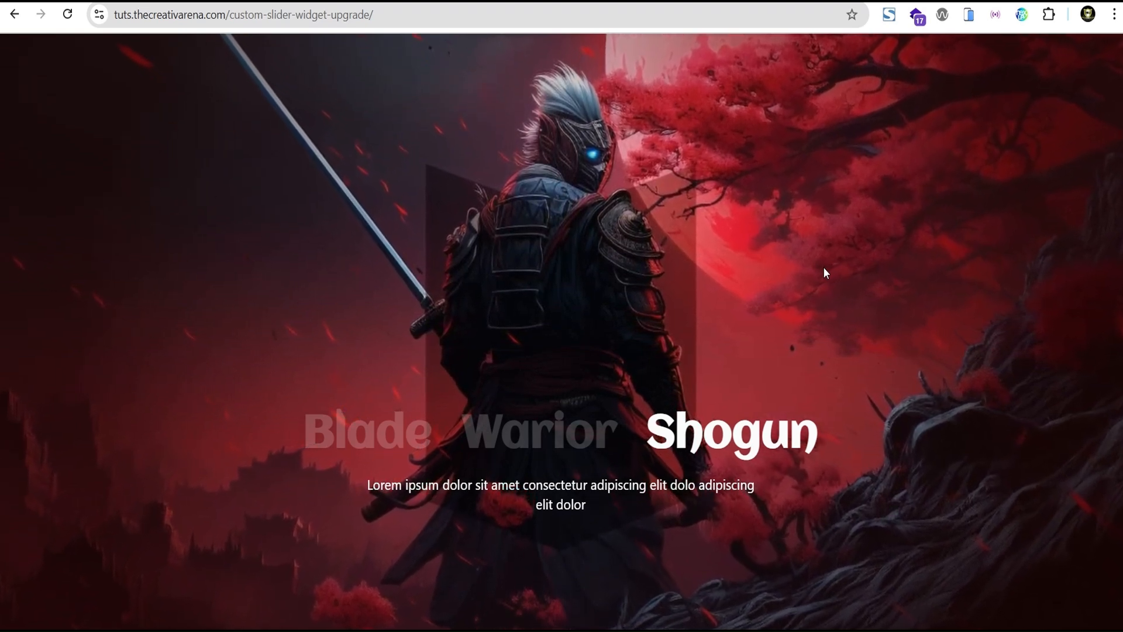
pyautogui.click(558, 430)
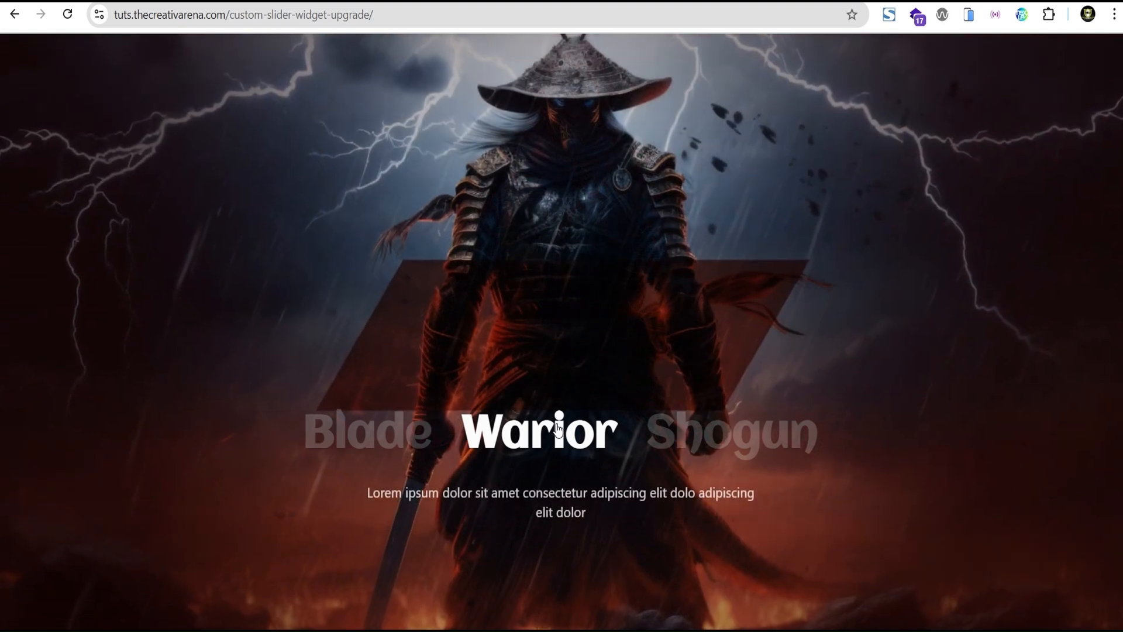
pyautogui.click(388, 436)
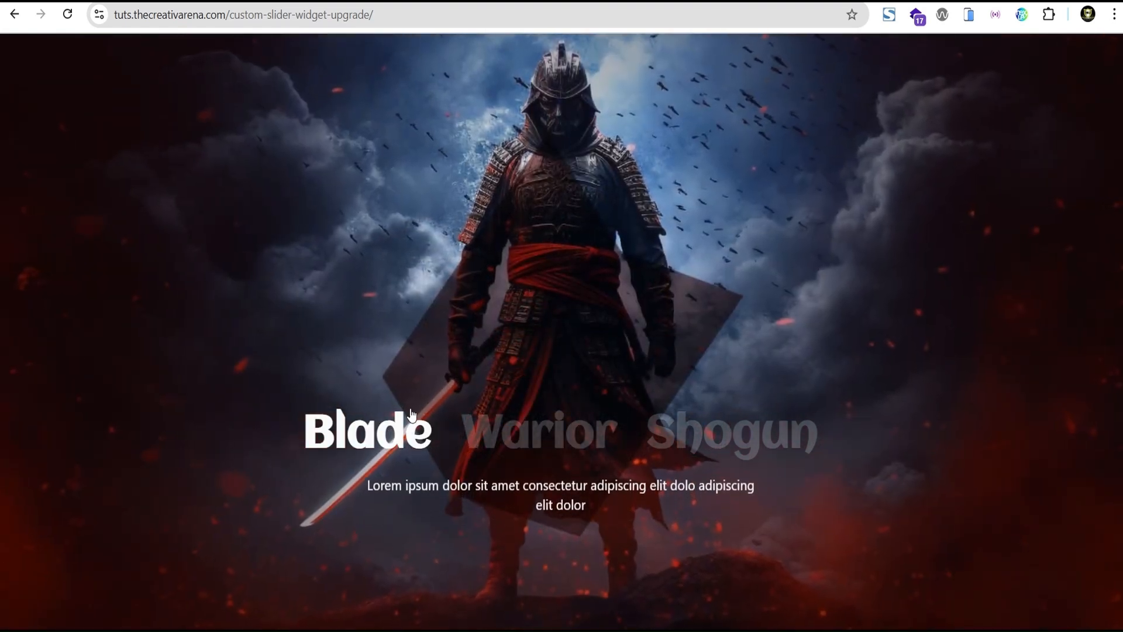
pyautogui.click(549, 431)
pyautogui.click(715, 445)
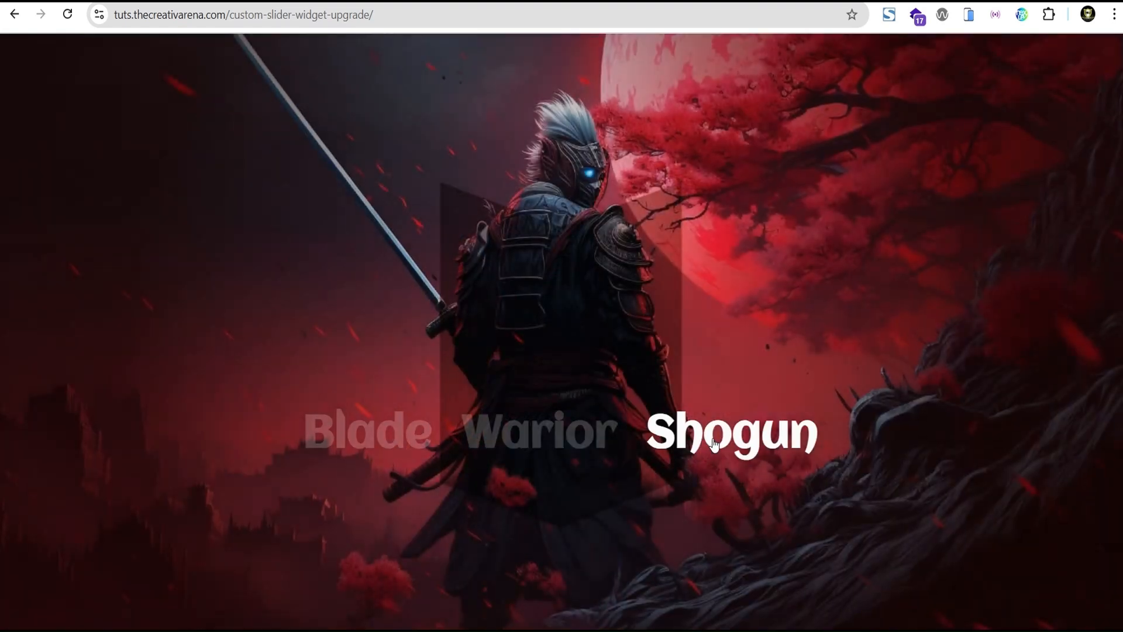